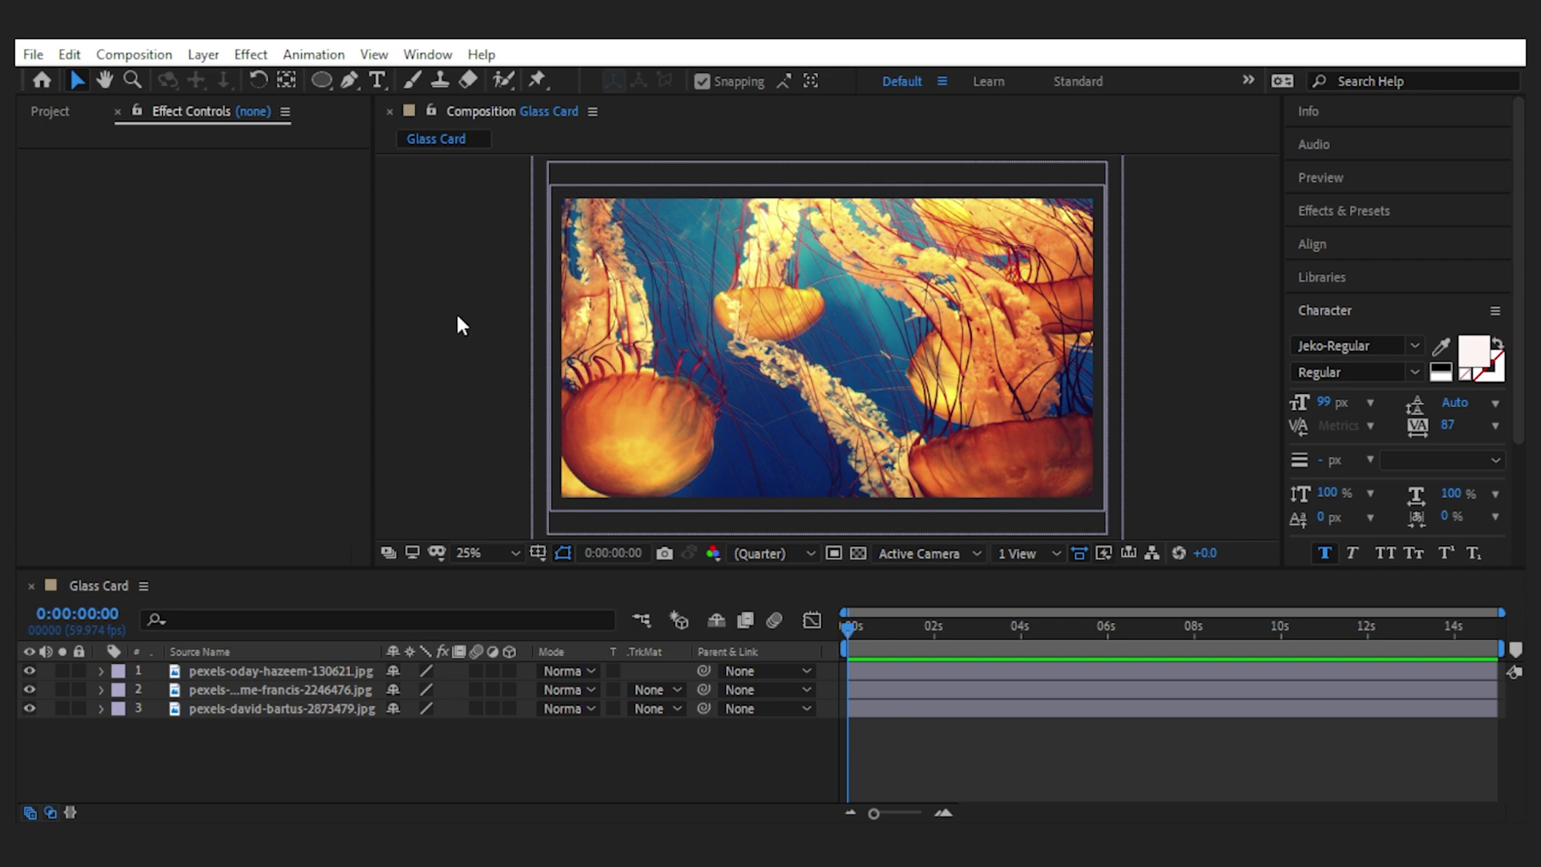
Step: Draw a rounded rectangle over the middle of the image and centre it horizontally and vertically in the composition
{"action": "left_click_drag", "start_coordinate": [323, 79], "coordinate": [374, 107]}
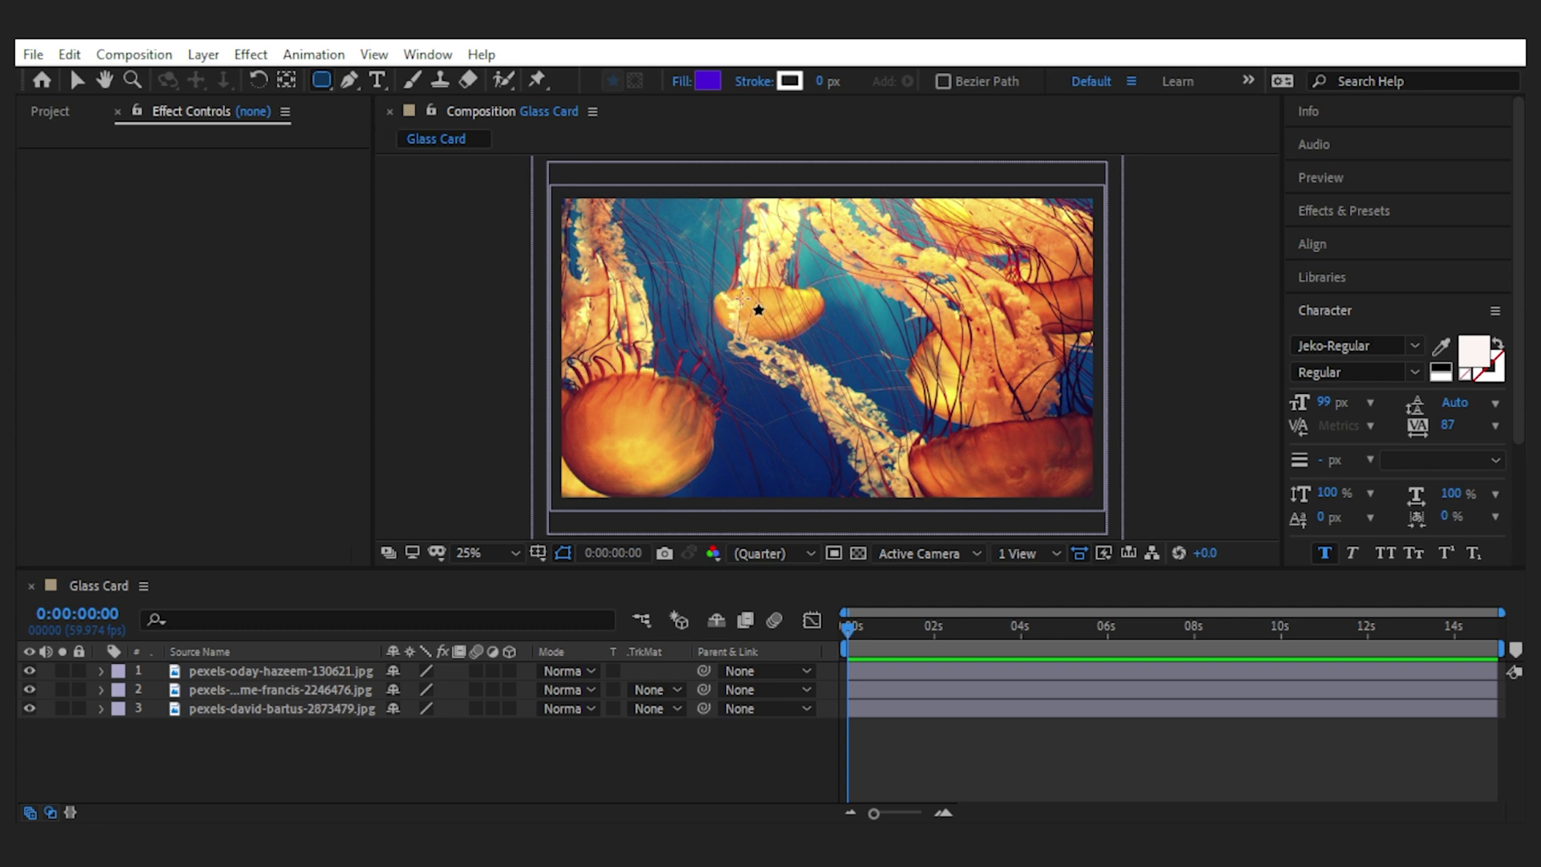
{"action": "left_click_drag", "start_coordinate": [722, 295], "coordinate": [965, 418]}
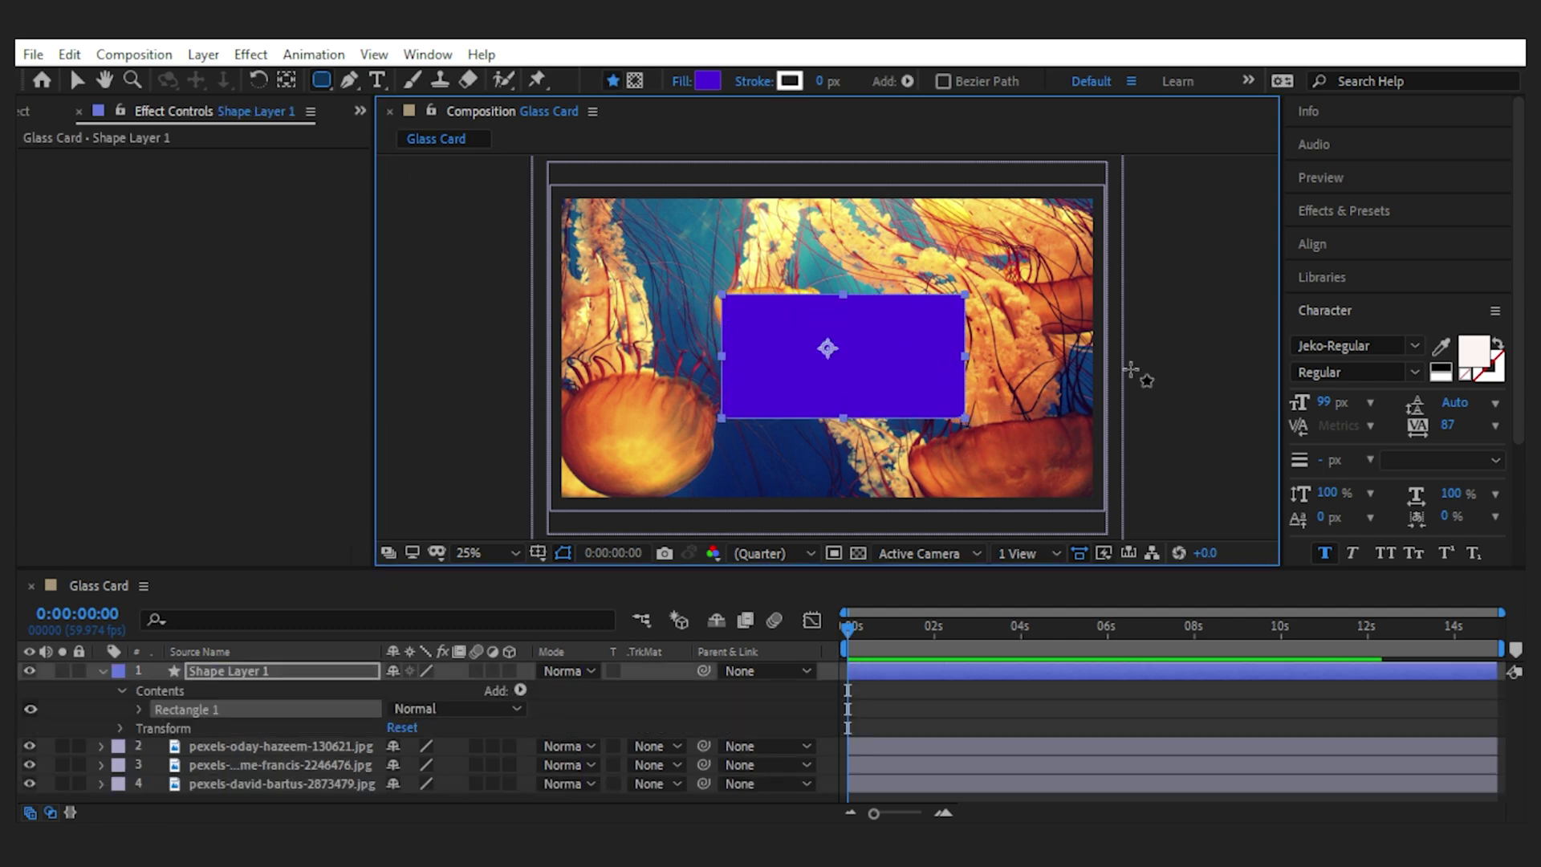
{"action": "left_click", "coordinate": [1351, 242]}
{"action": "left_click", "coordinate": [1343, 300]}
{"action": "left_click", "coordinate": [1457, 299]}
{"action": "left_click", "coordinate": [101, 671]}
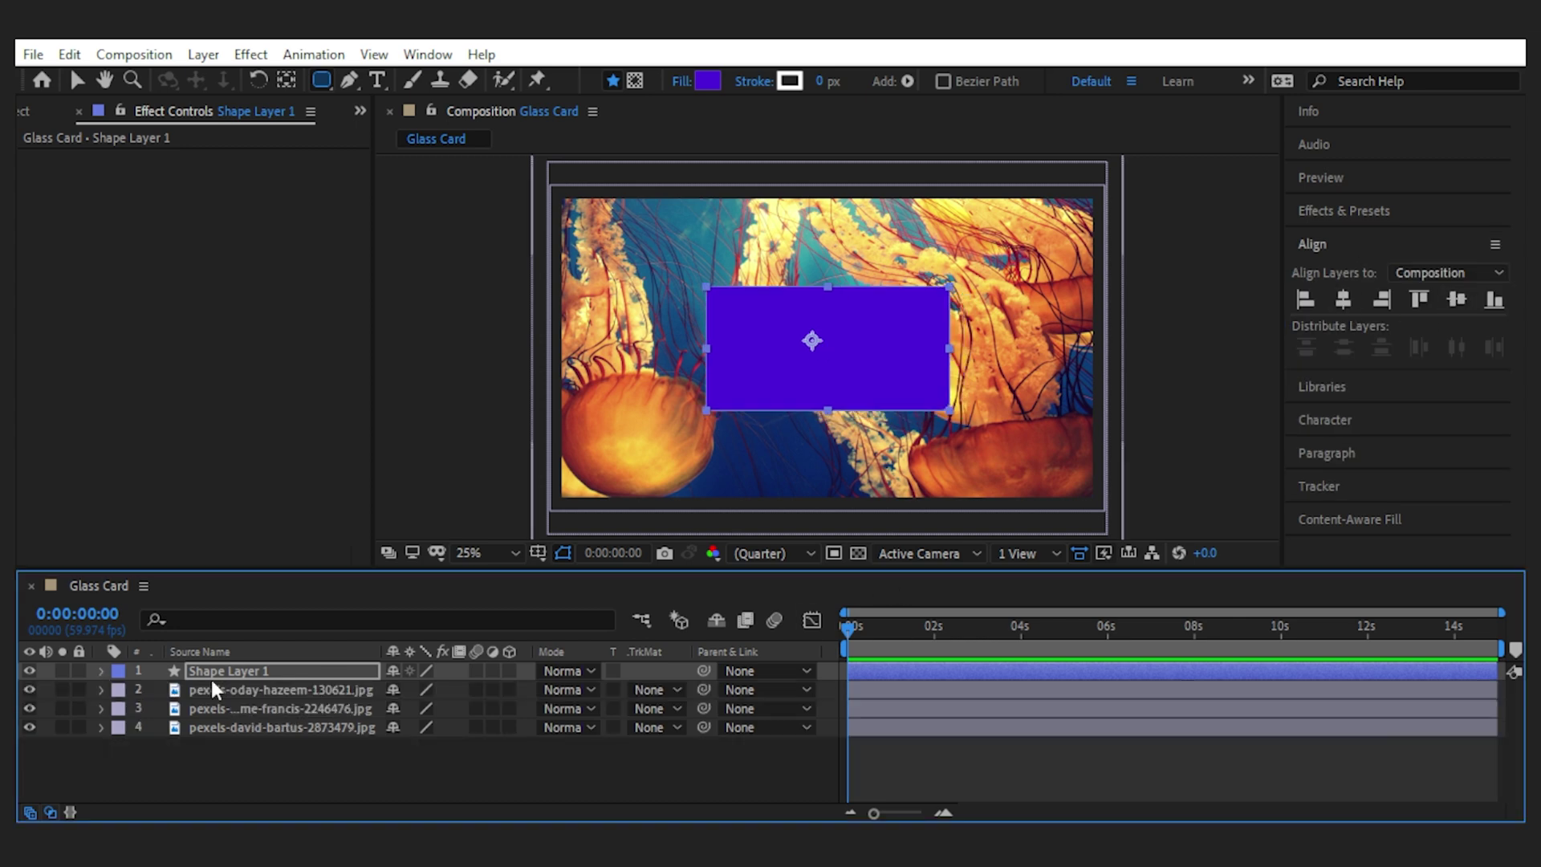
Step: Centre the shape layer's anchor point on the rectangle and rename the layer as Glass
{"action": "double_click", "coordinate": [288, 79], "text": "ctrl"}
{"action": "left_click", "coordinate": [572, 766]}
{"action": "left_click", "coordinate": [266, 674]}
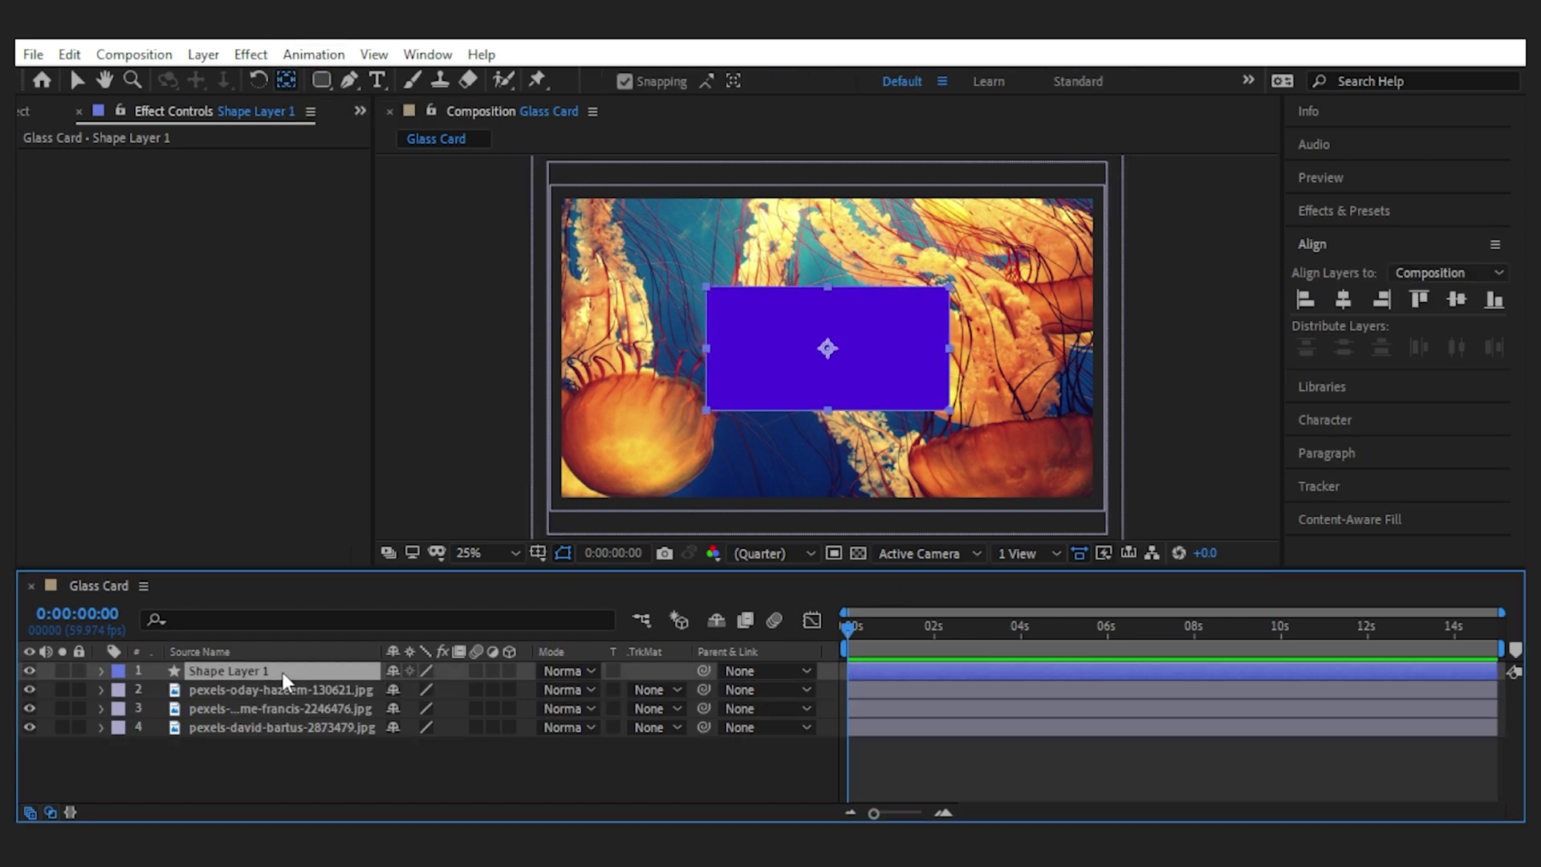
{"action": "key", "text": "Return"}
{"action": "type", "text": "Glass"}
{"action": "key", "text": "Return"}
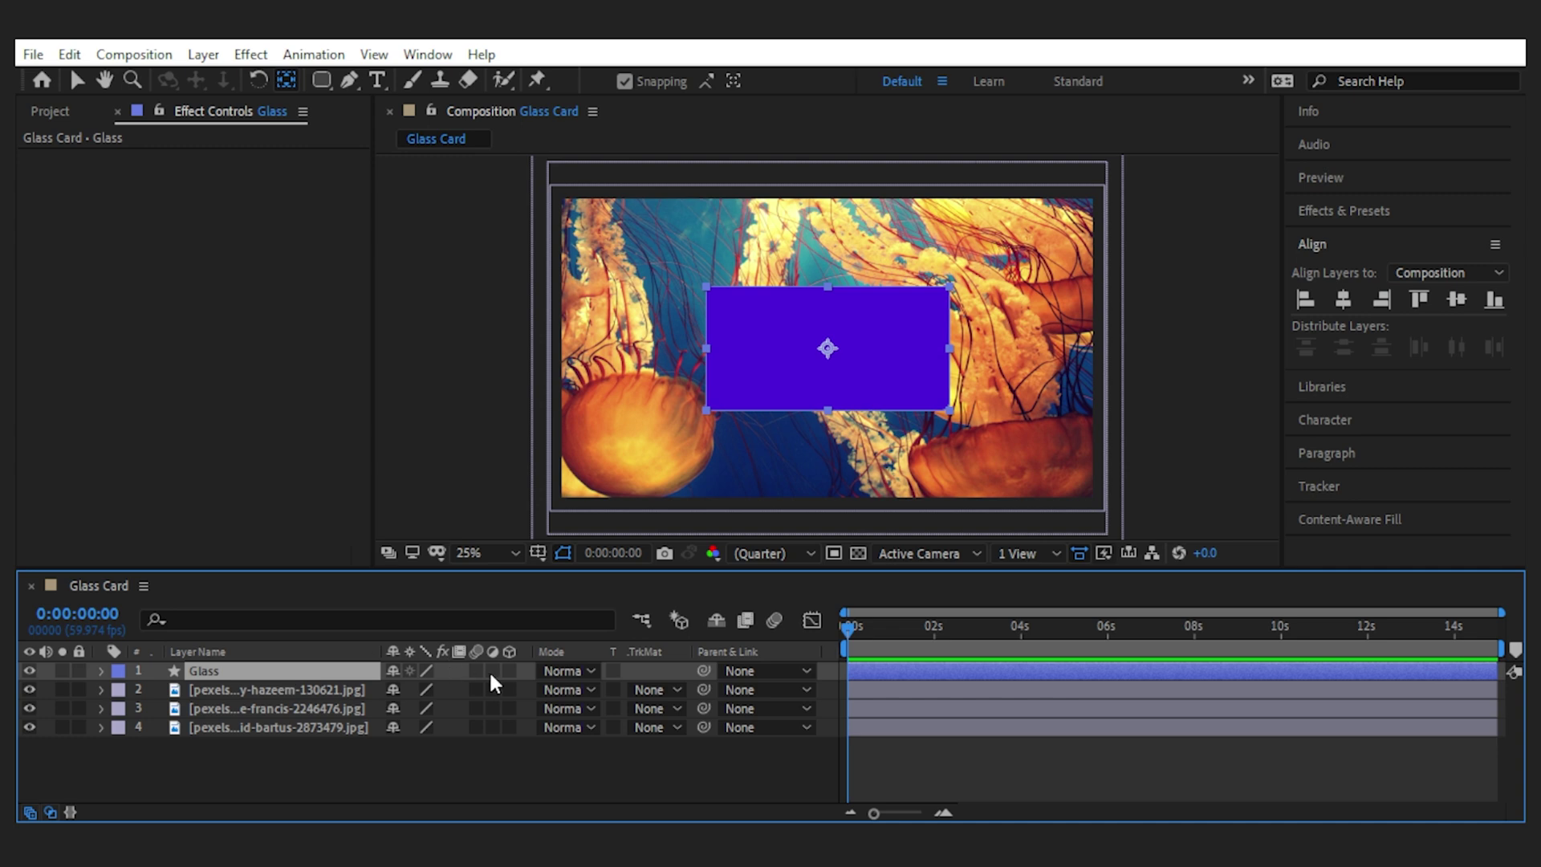
Step: Turn the Glass layer into an adjustment layer and apply the Fast Box Blur effect to it
{"action": "left_click", "coordinate": [492, 671]}
{"action": "key", "text": "v"}
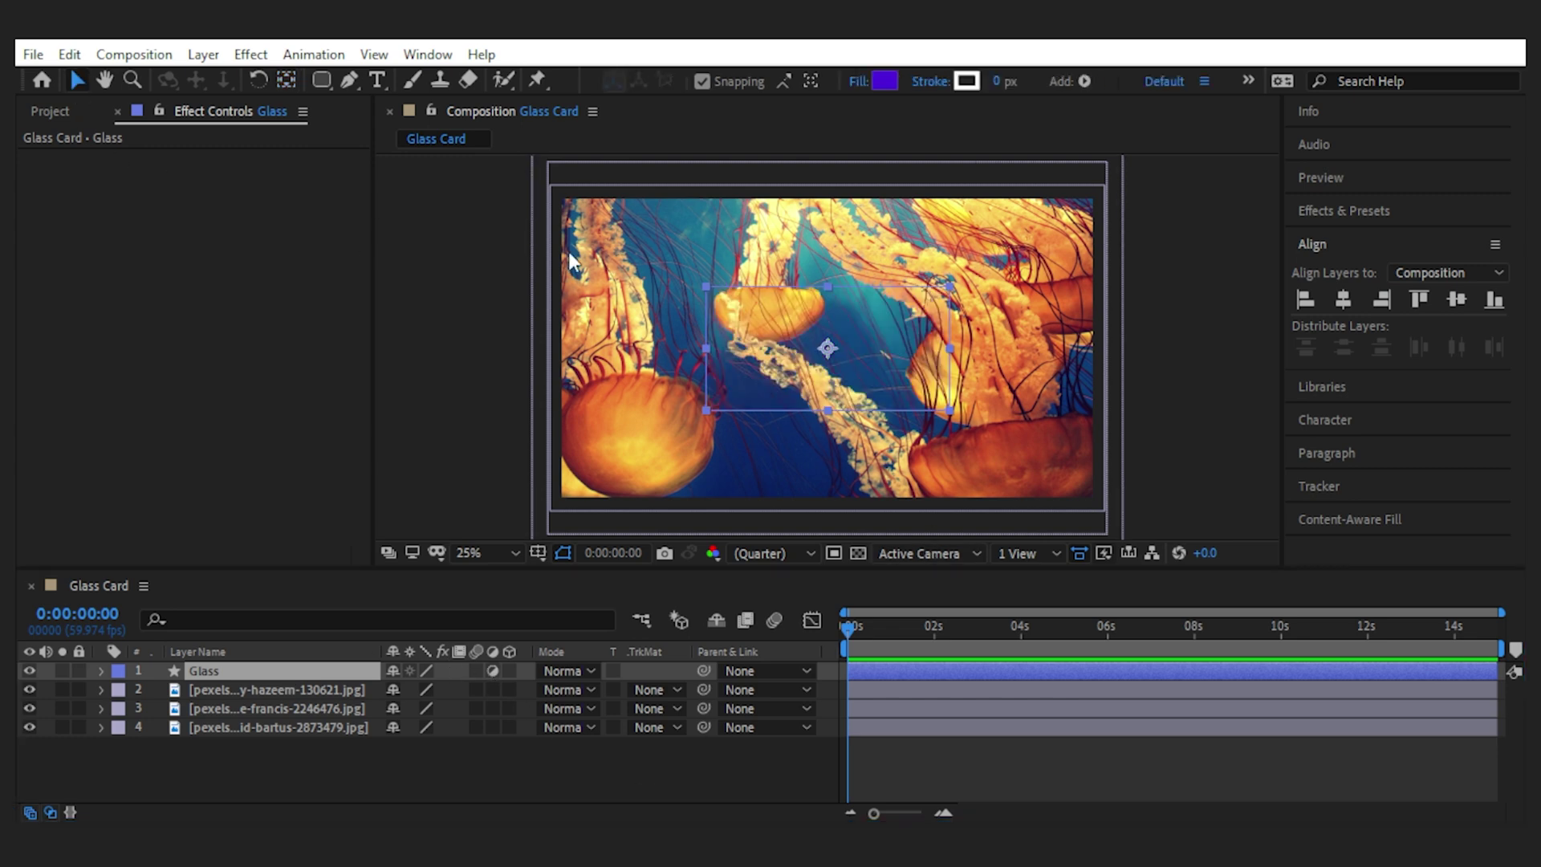
{"action": "left_click", "coordinate": [1394, 246]}
{"action": "left_click", "coordinate": [1374, 212]}
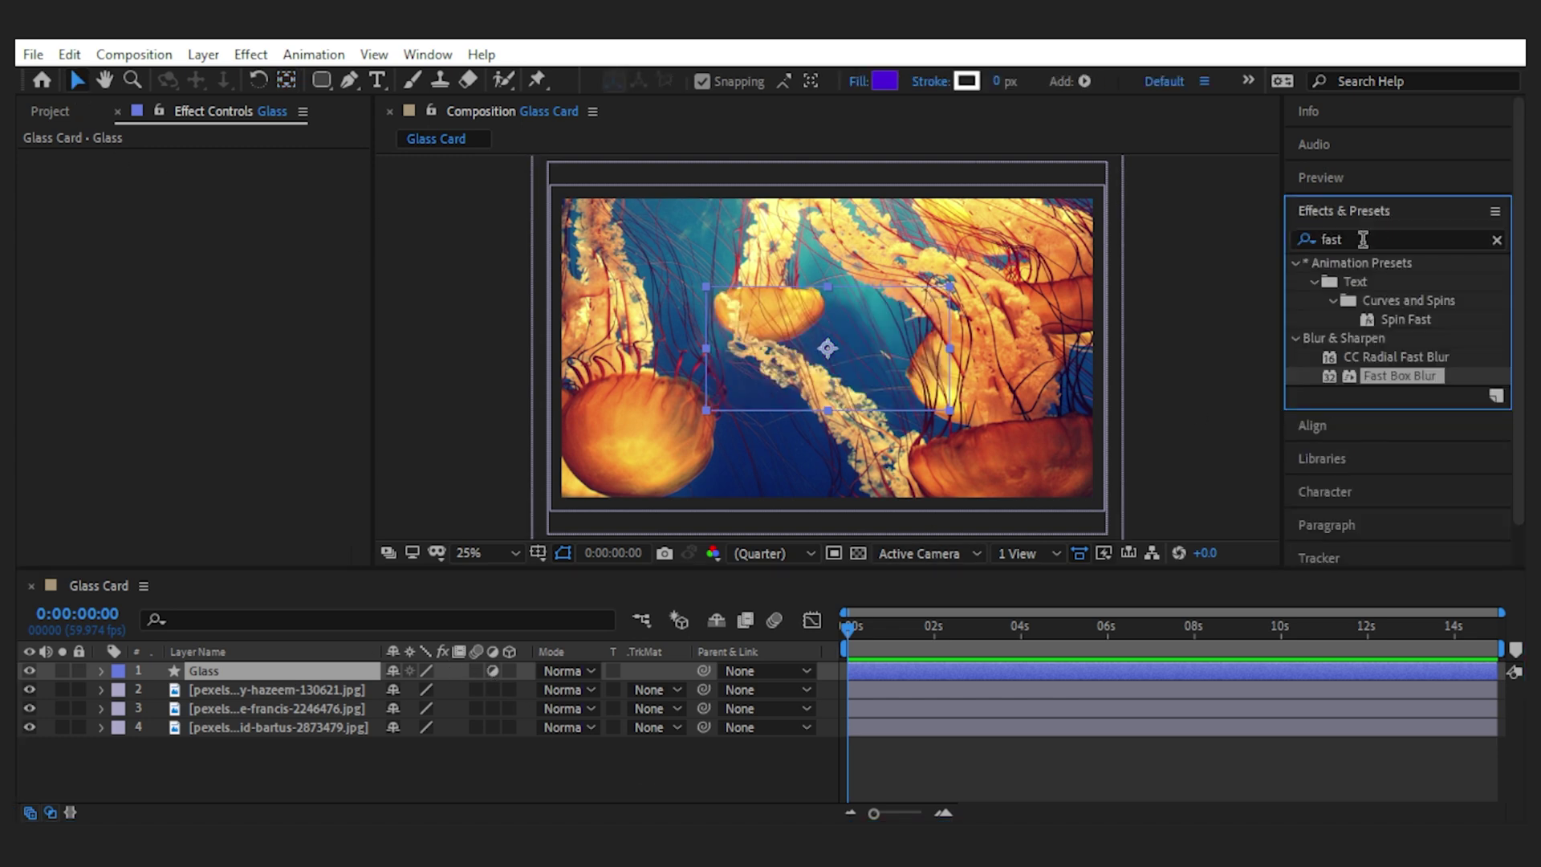
{"action": "left_click_drag", "start_coordinate": [1399, 375], "coordinate": [255, 669]}
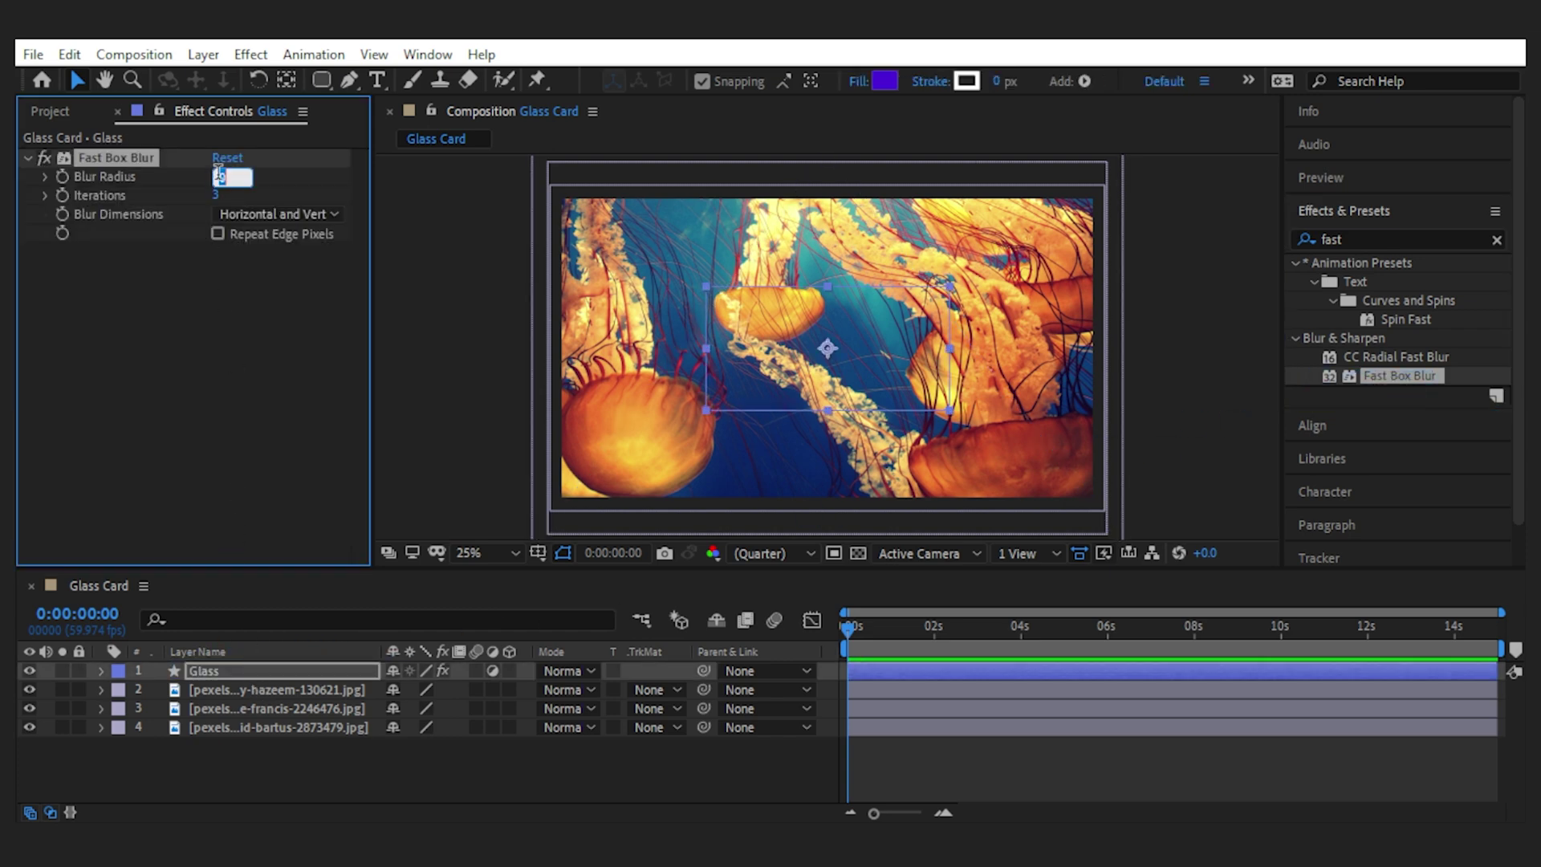
Step: Set the Glass layer's blur radius to 45 and enable Repeat Edge Pixels
{"action": "type", "text": "45"}
{"action": "key", "text": "Return"}
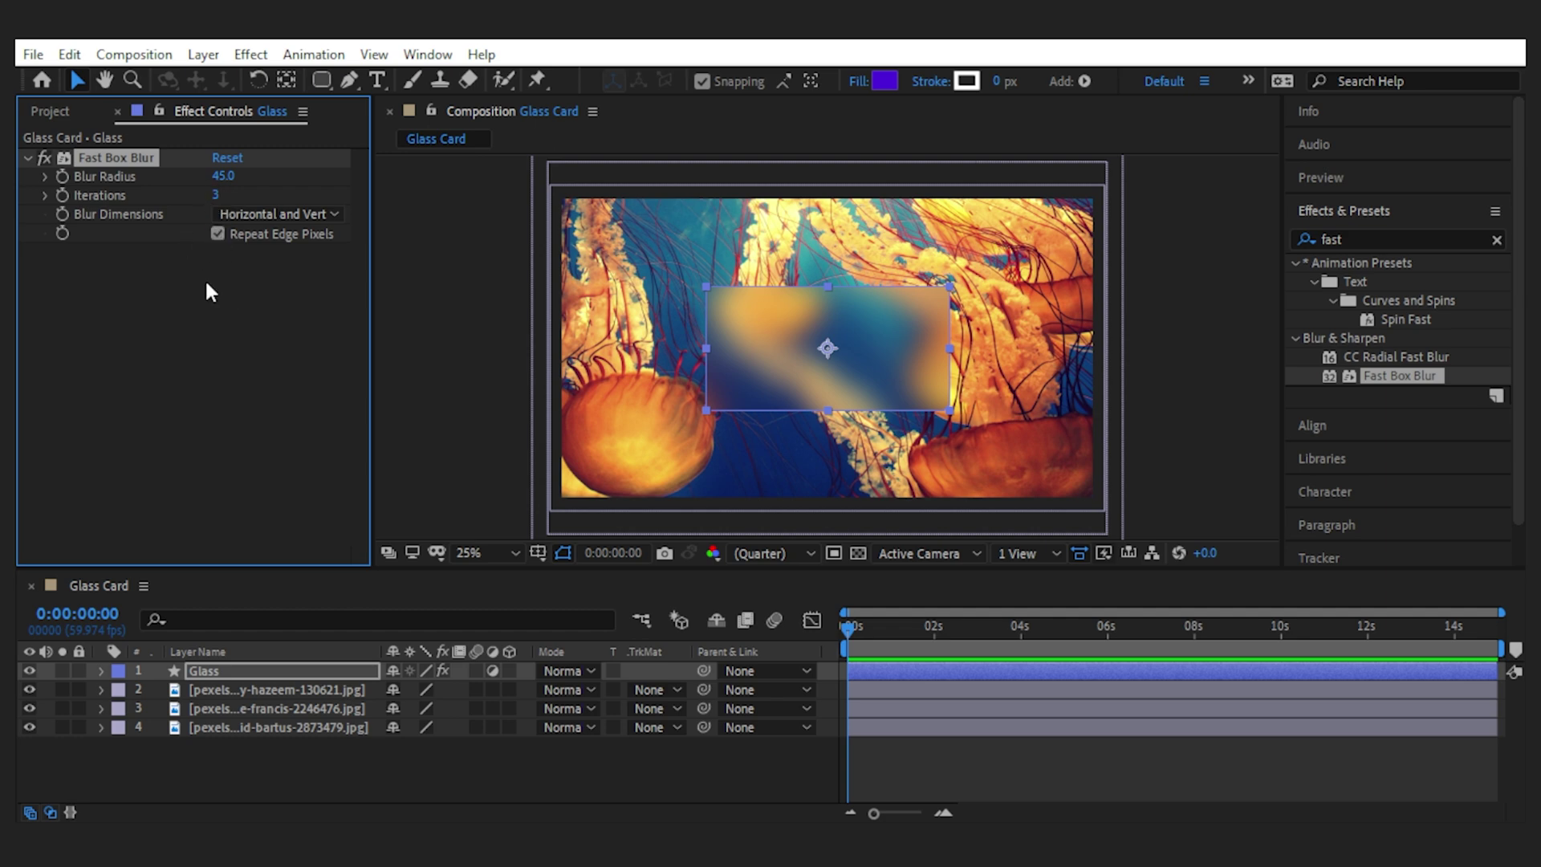
{"action": "left_click", "coordinate": [658, 764]}
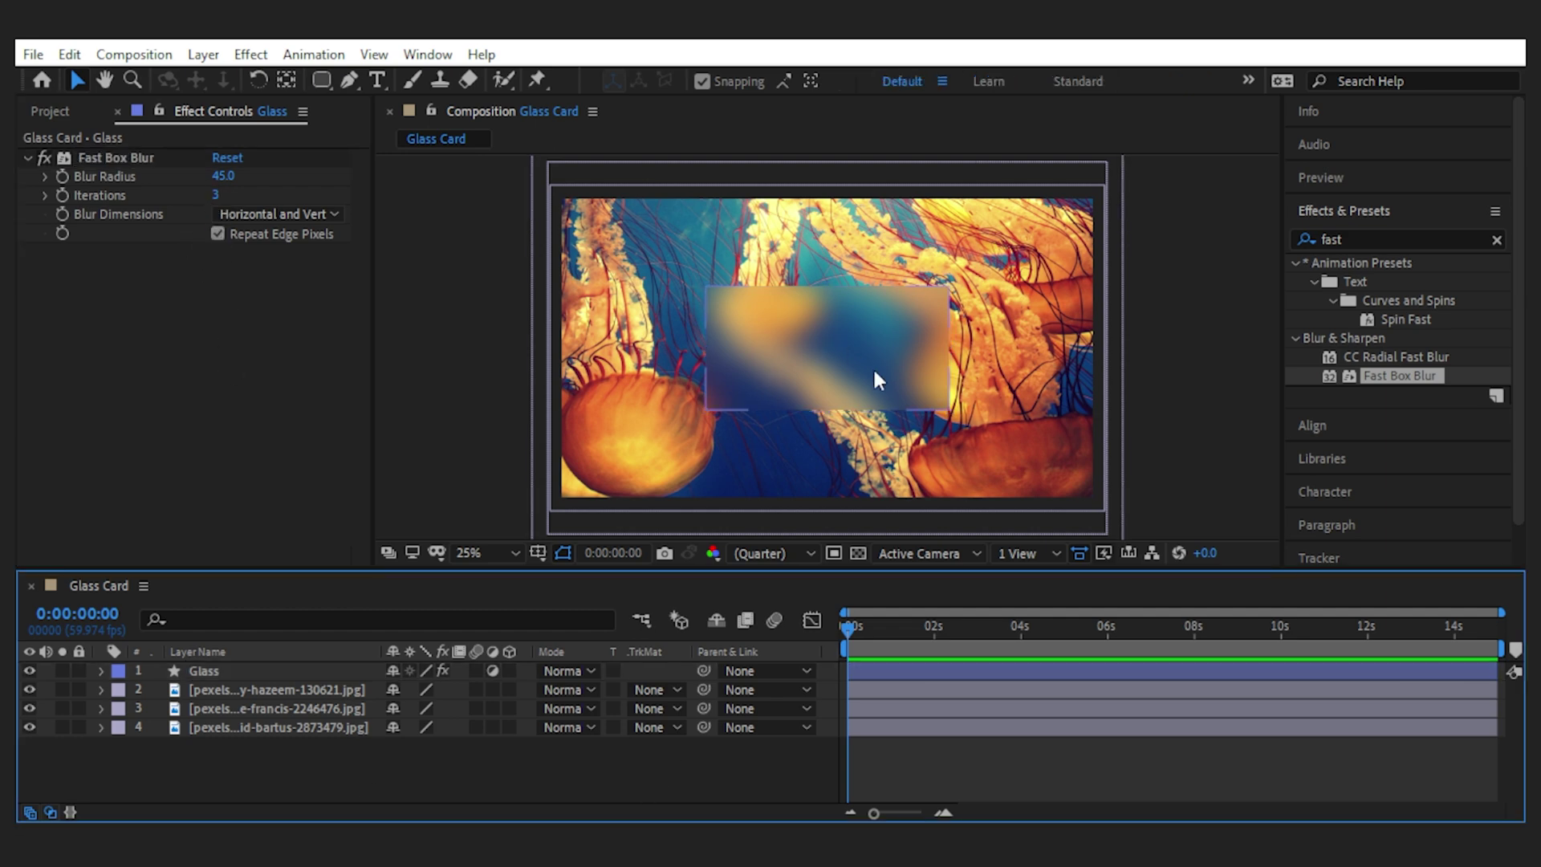
{"action": "key", "text": "period"}
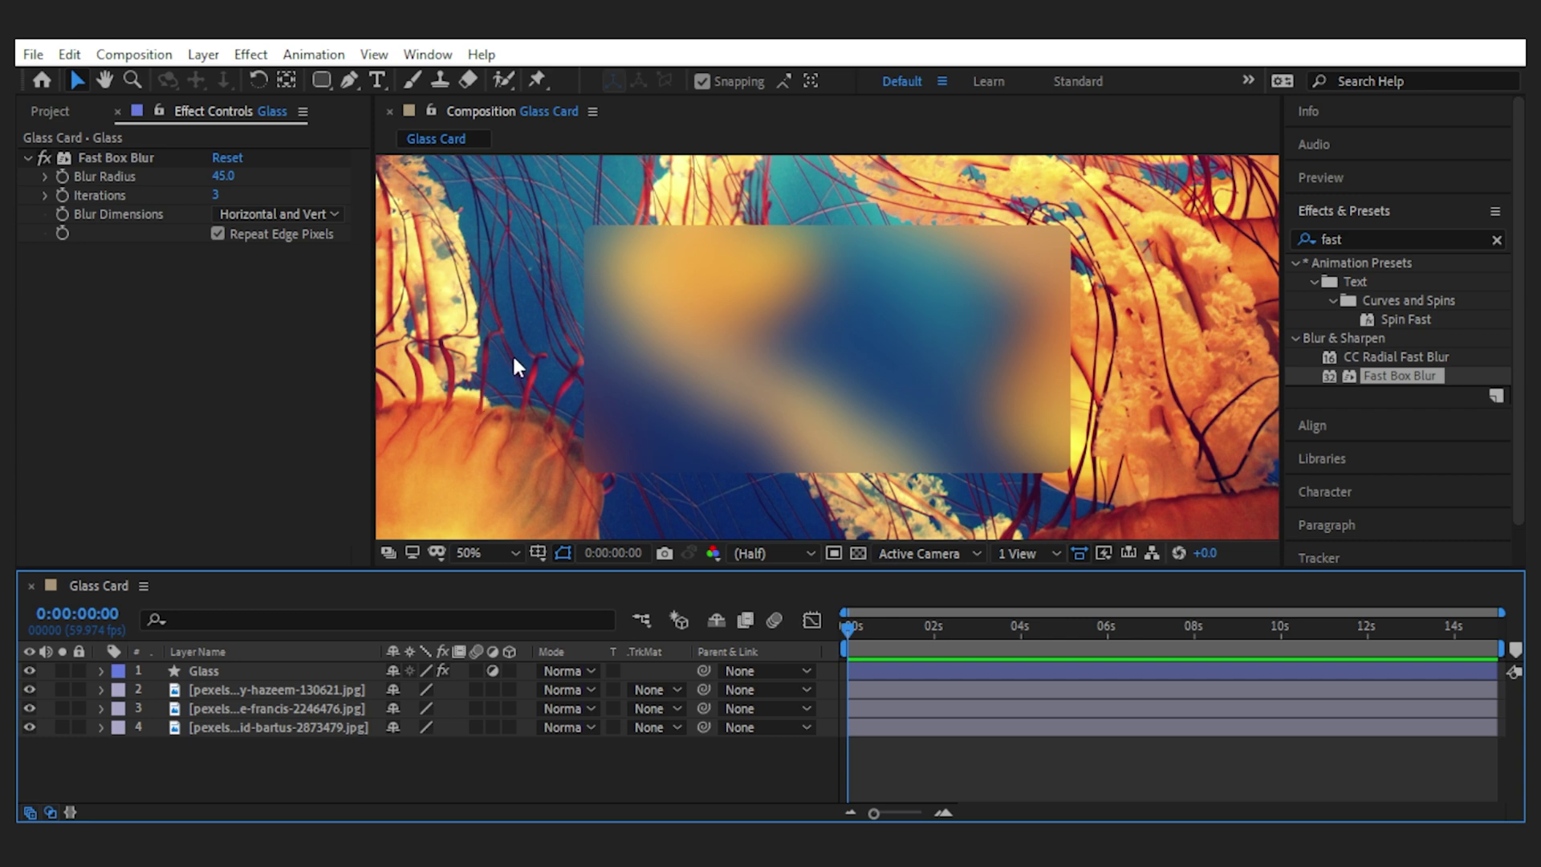
{"action": "key", "text": "comma"}
Step: Duplicate the Glass layer and rename the copy as Stroke
{"action": "left_click", "coordinate": [232, 672]}
{"action": "key", "text": "ctrl+d"}
{"action": "key", "text": "Return"}
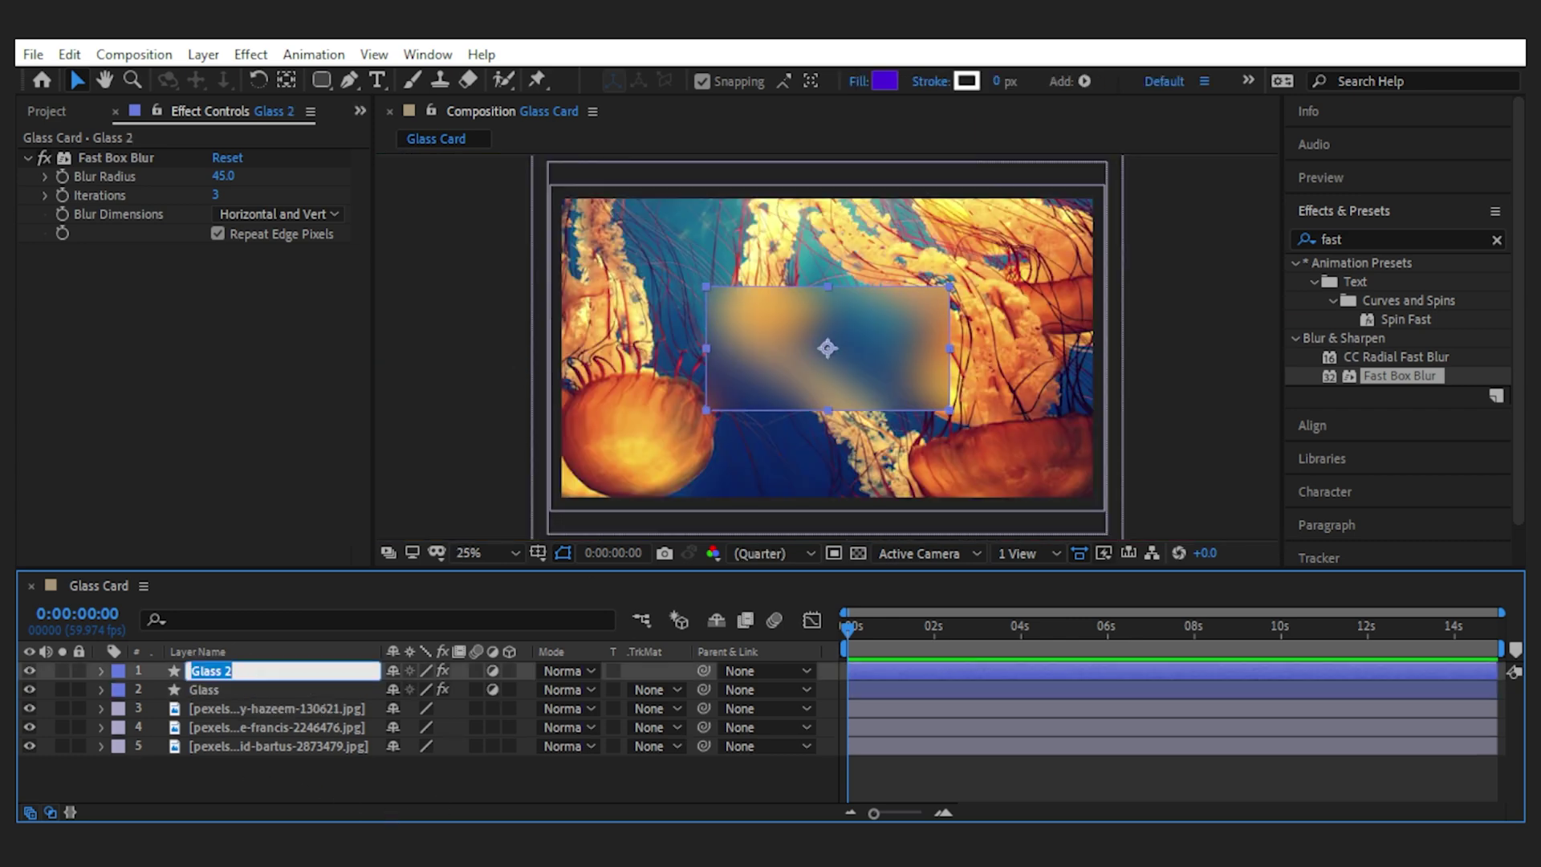
{"action": "type", "text": "Ou"}
{"action": "key", "text": "Return"}
Step: Switch off the Stroke layer's adjustment layer setting and delete its Fast Box Blur effect
{"action": "left_click", "coordinate": [493, 670]}
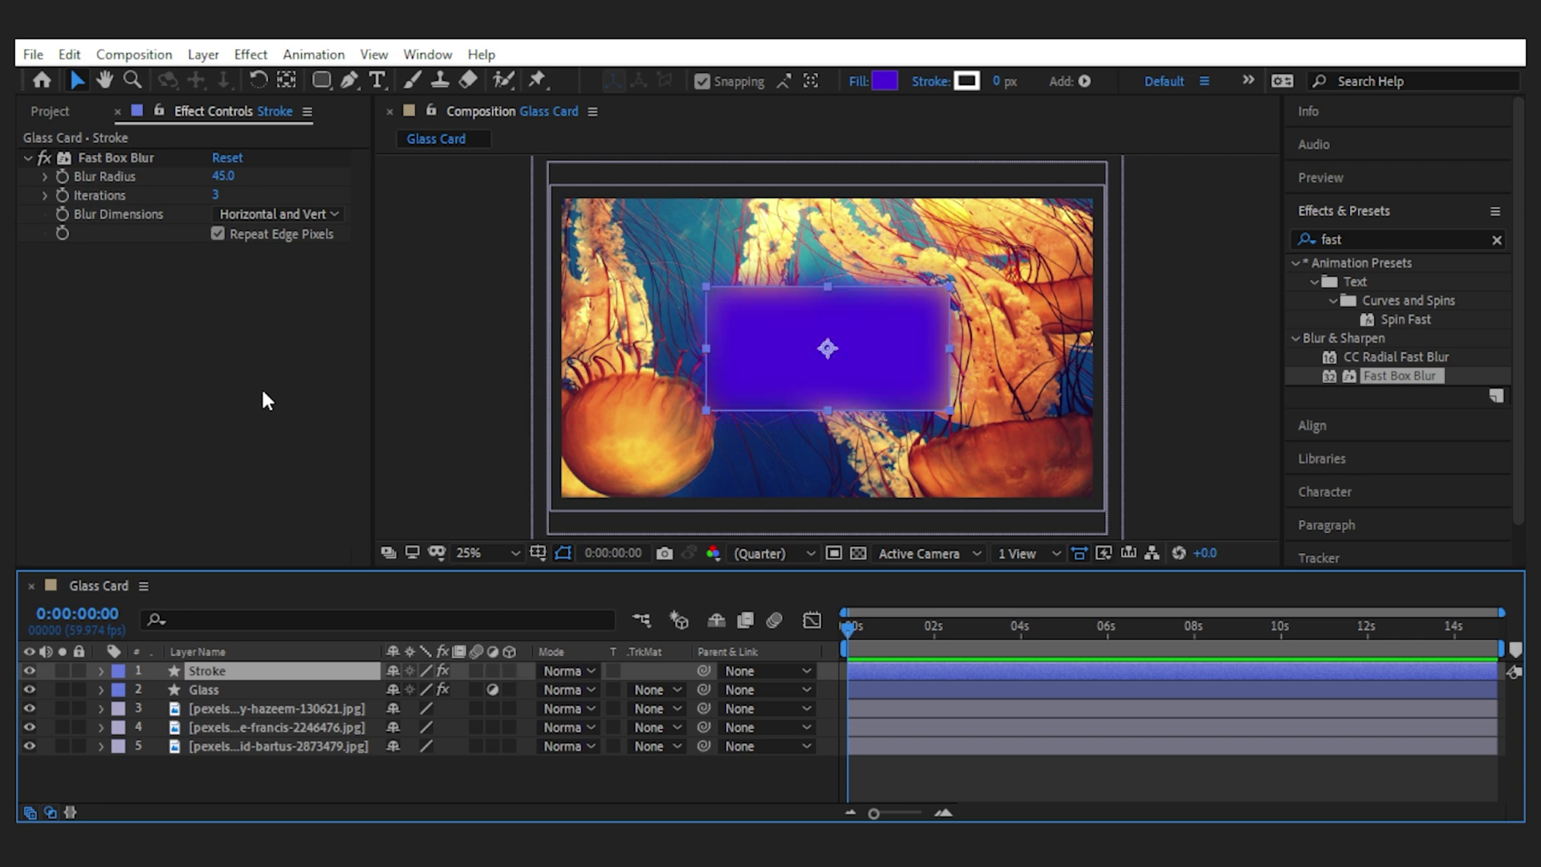
{"action": "left_click", "coordinate": [128, 158]}
{"action": "key", "text": "Delete"}
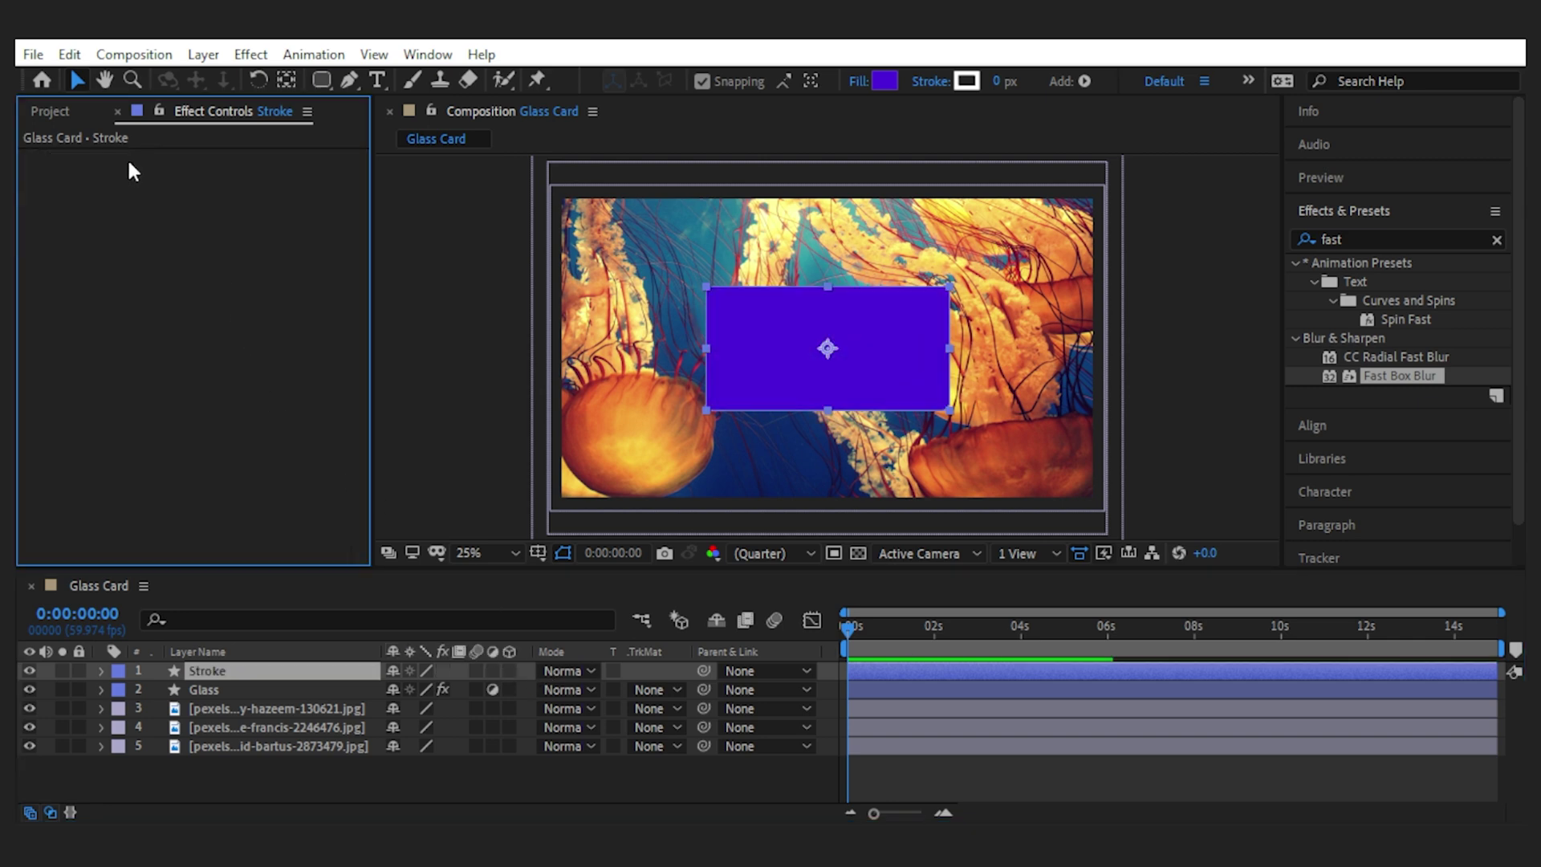
Step: Set the fill of the Stroke layer's rectangle to None
{"action": "left_click", "coordinate": [857, 81]}
{"action": "left_click", "coordinate": [561, 364]}
{"action": "left_click", "coordinate": [729, 495]}
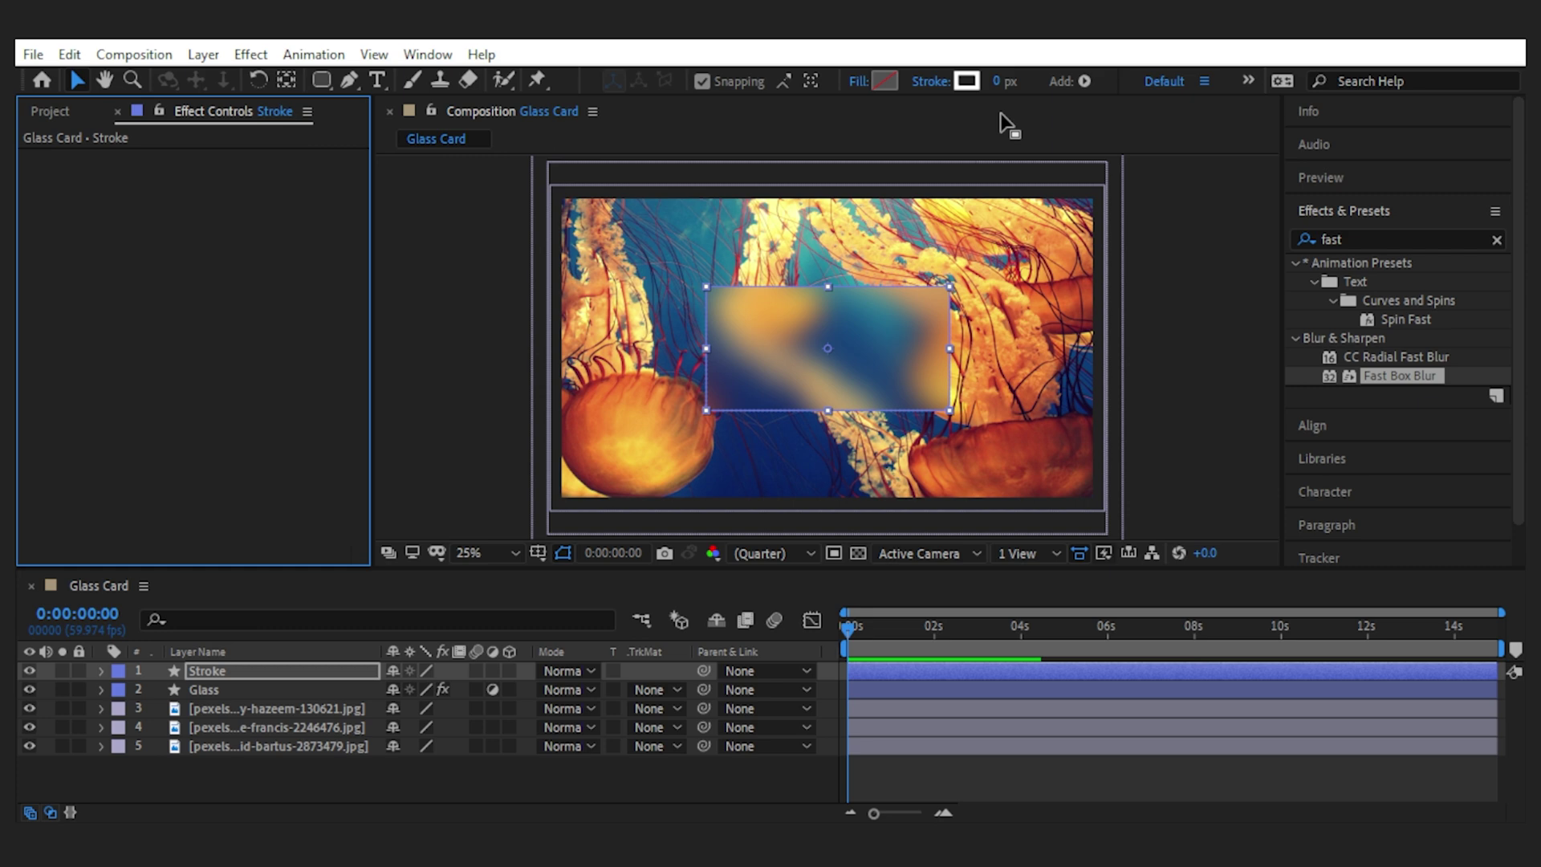
Step: Give the Stroke layer's rectangle a white outline 4 px wide
{"action": "left_click", "coordinate": [967, 81]}
{"action": "left_click", "coordinate": [547, 209]}
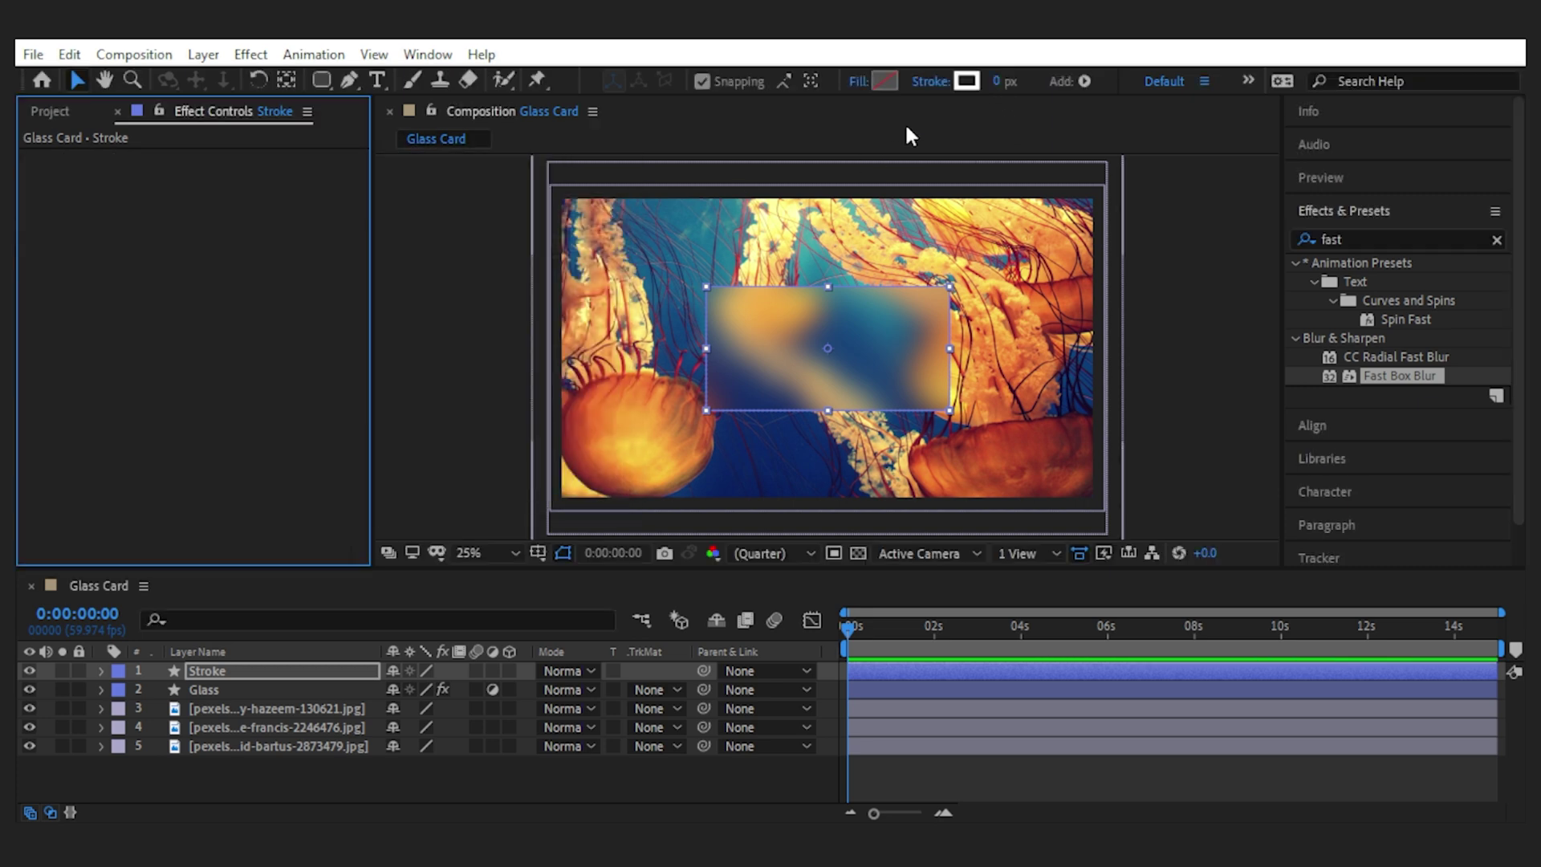
{"action": "left_click", "coordinate": [995, 81]}
{"action": "type", "text": "4"}
{"action": "key", "text": "Return"}
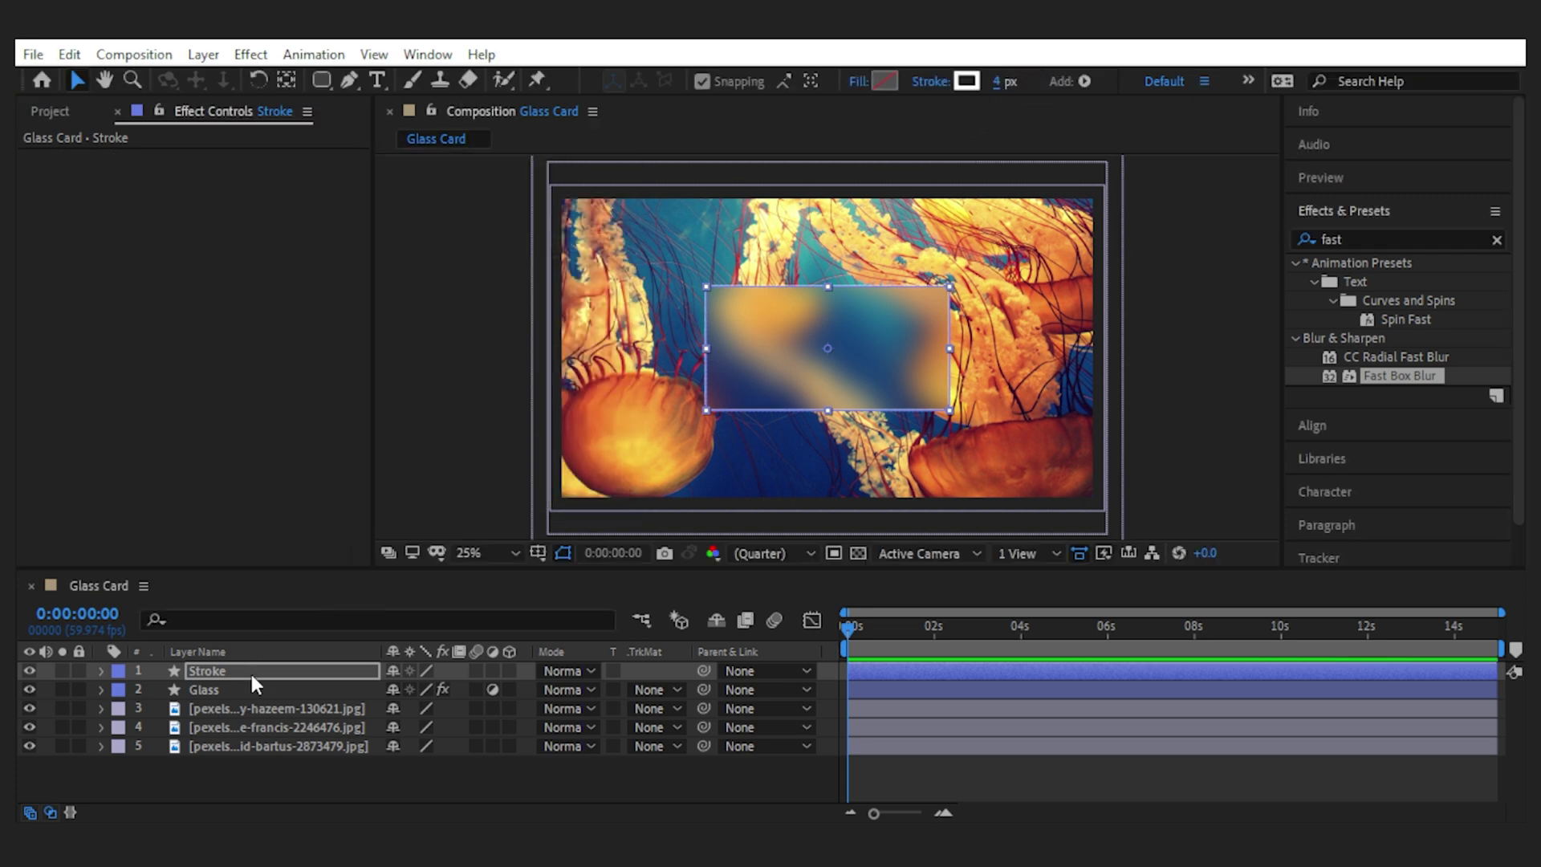
{"action": "left_click", "coordinate": [449, 780]}
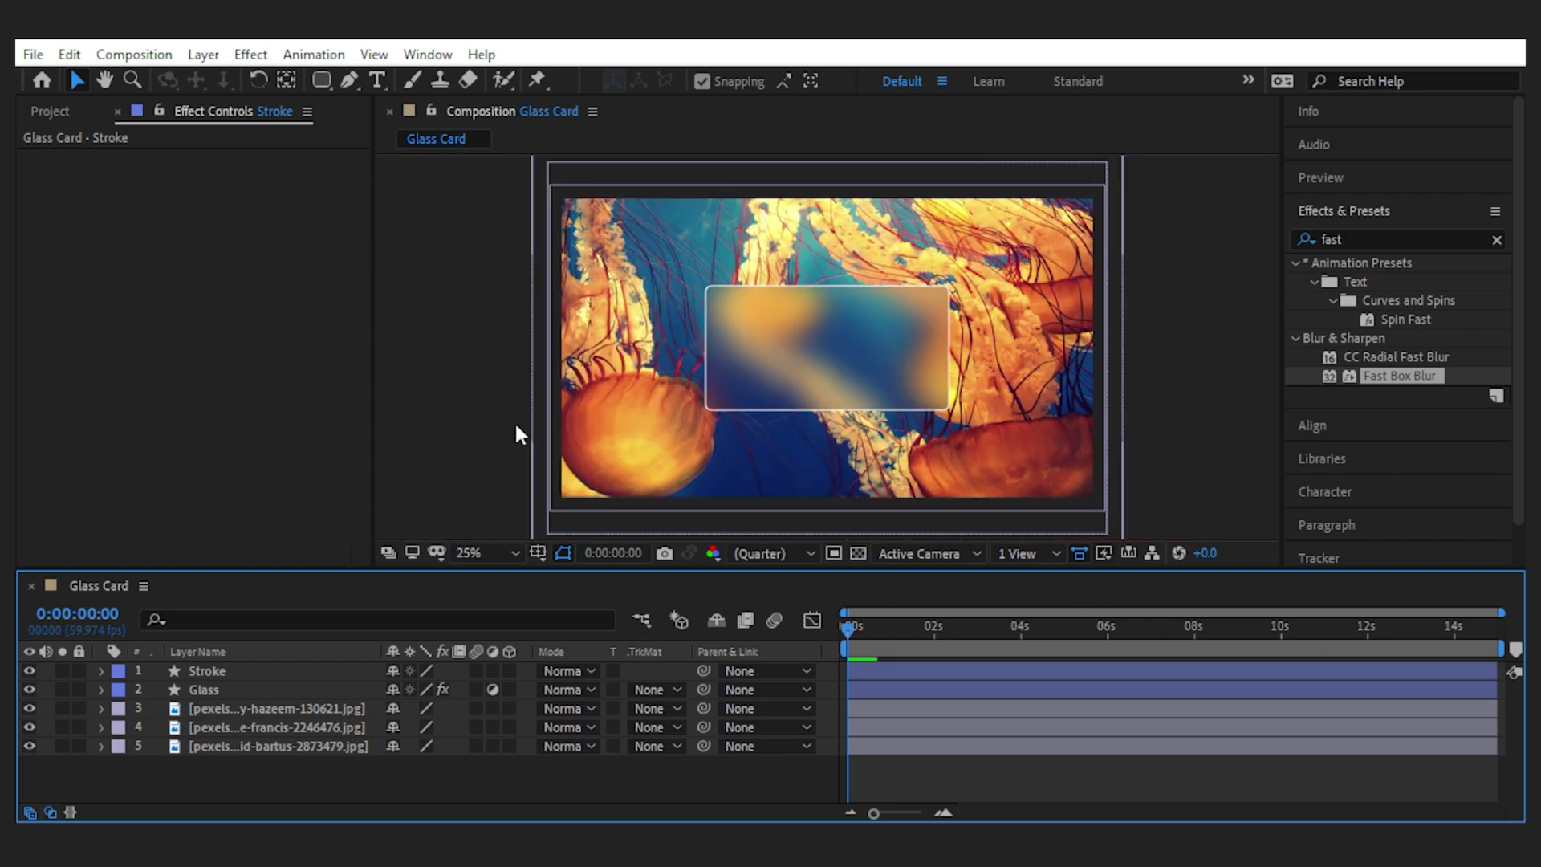
Step: Set the Stroke layer's opacity to 70%
{"action": "left_click", "coordinate": [220, 675]}
{"action": "key", "text": "t"}
{"action": "left_click", "coordinate": [401, 688]}
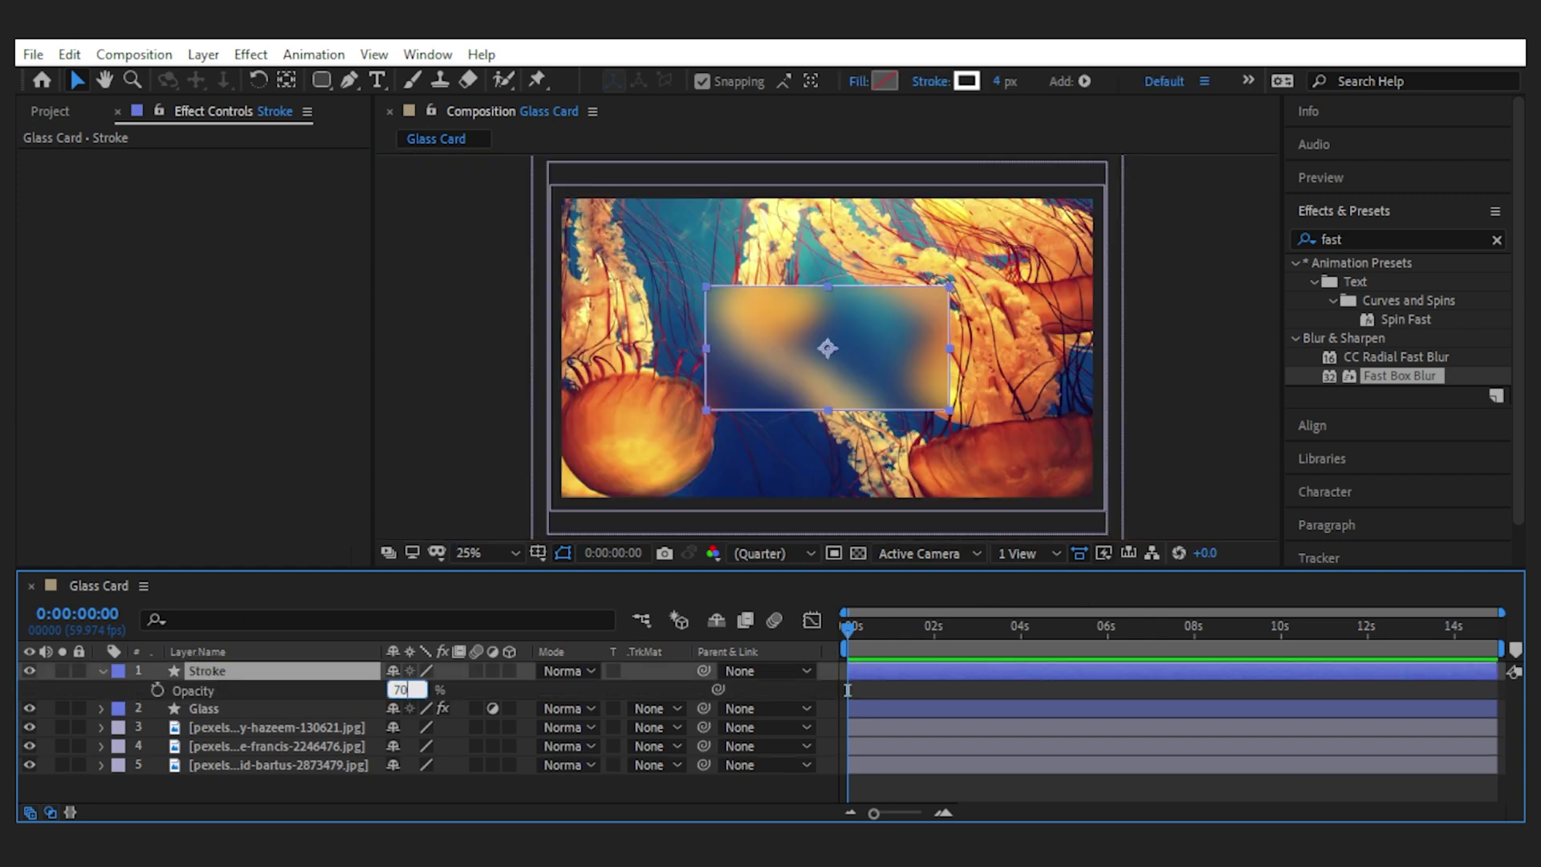
{"action": "key", "text": "Return"}
{"action": "left_click", "coordinate": [102, 671]}
{"action": "left_click", "coordinate": [309, 780]}
Step: Add a text layer reading "Glass Card" near the card's upper edge
{"action": "scroll", "coordinate": [1058, 301], "scroll_direction": "up", "scroll_amount": 2}
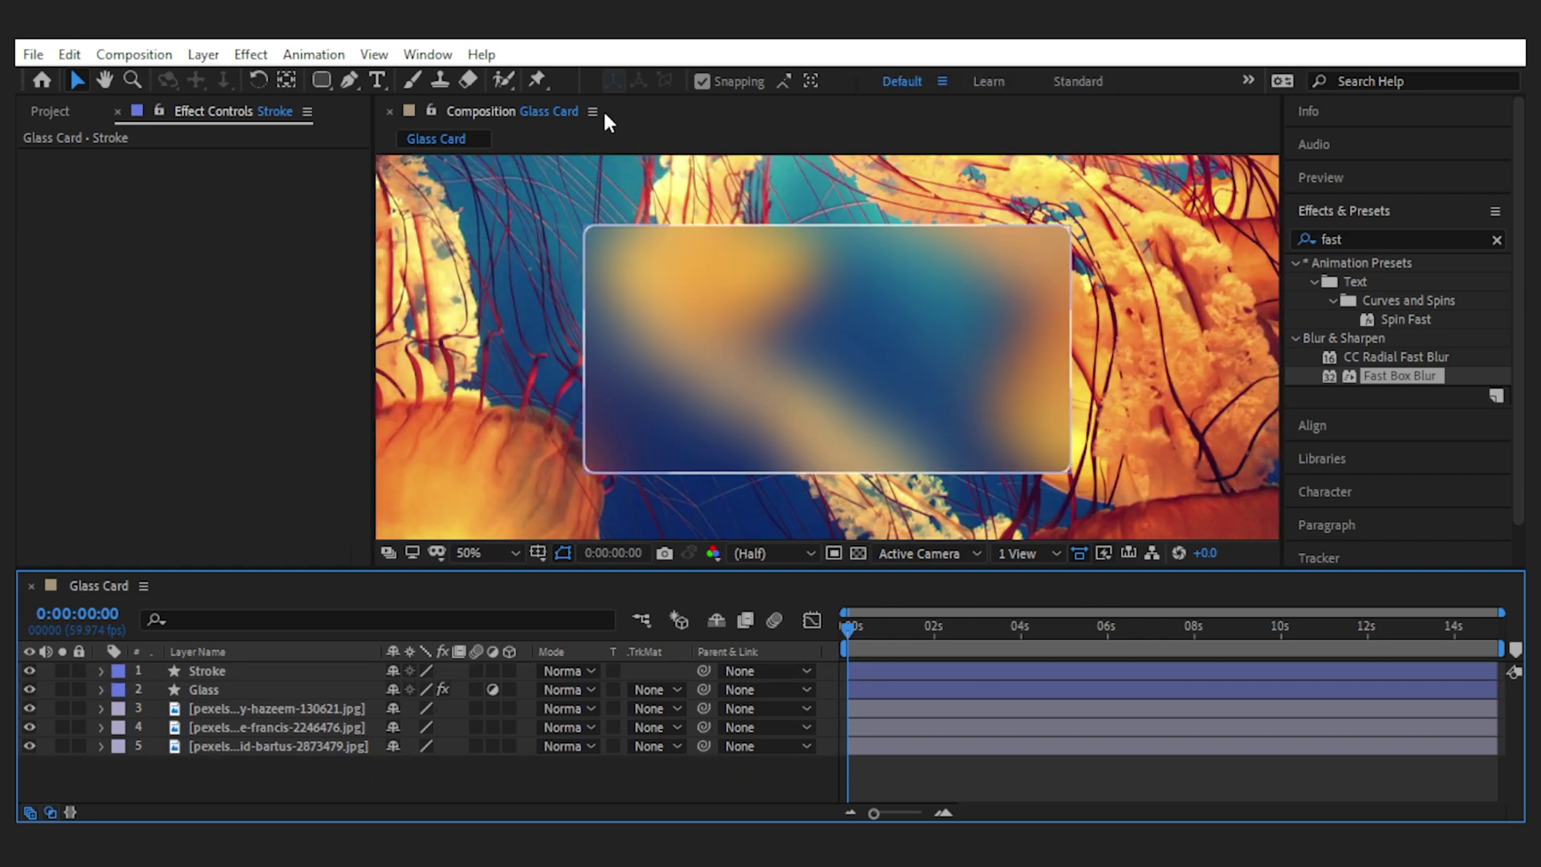
{"action": "left_click", "coordinate": [1344, 210]}
{"action": "left_click", "coordinate": [378, 80]}
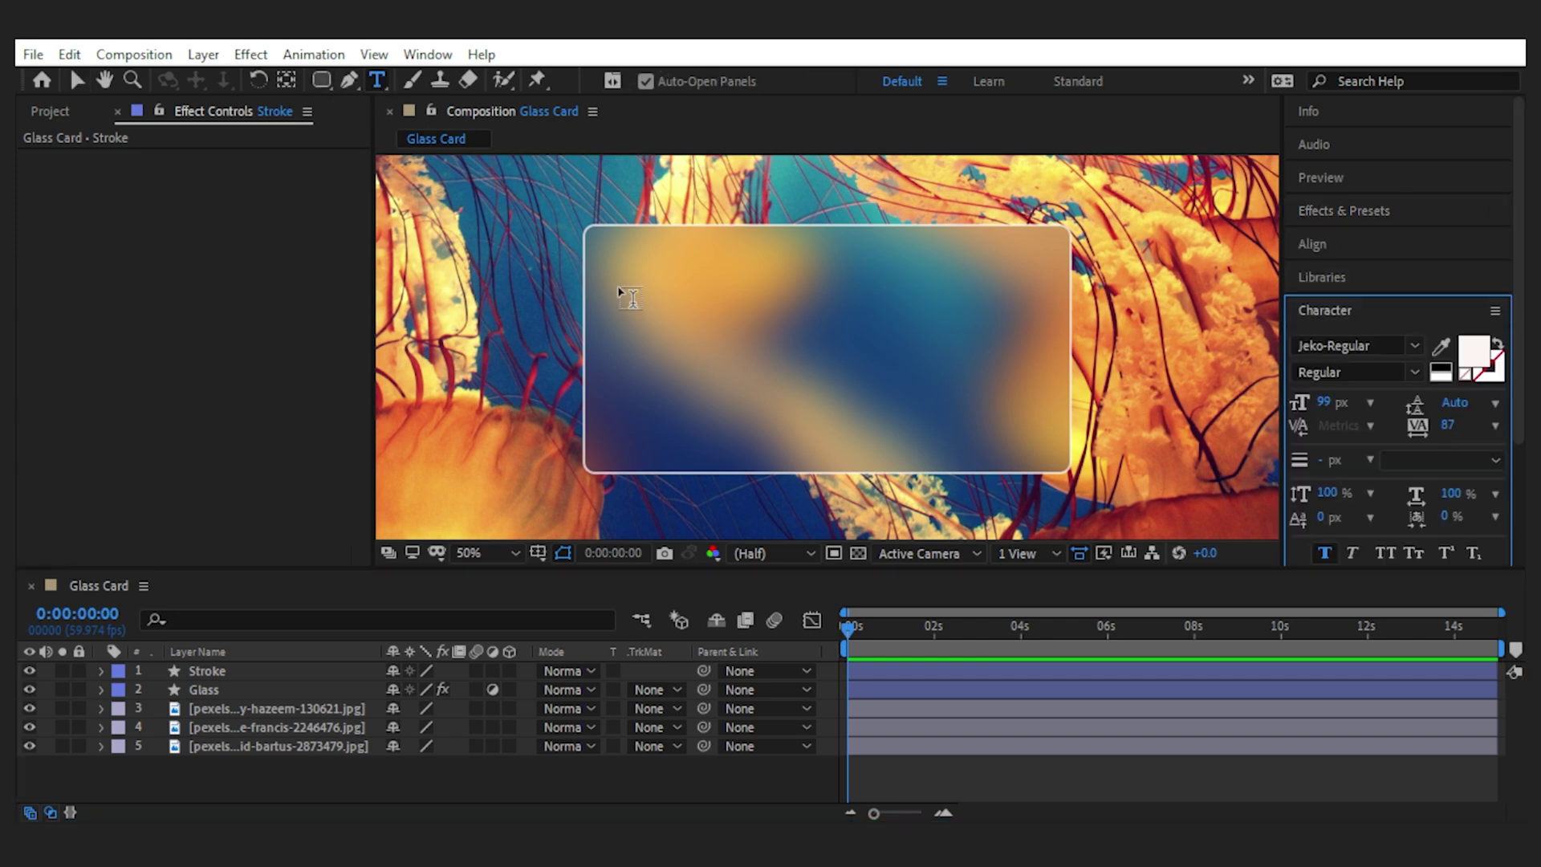
{"action": "left_click", "coordinate": [630, 297]}
{"action": "type", "text": "Glass Card"}
{"action": "key", "text": "KP_Enter"}
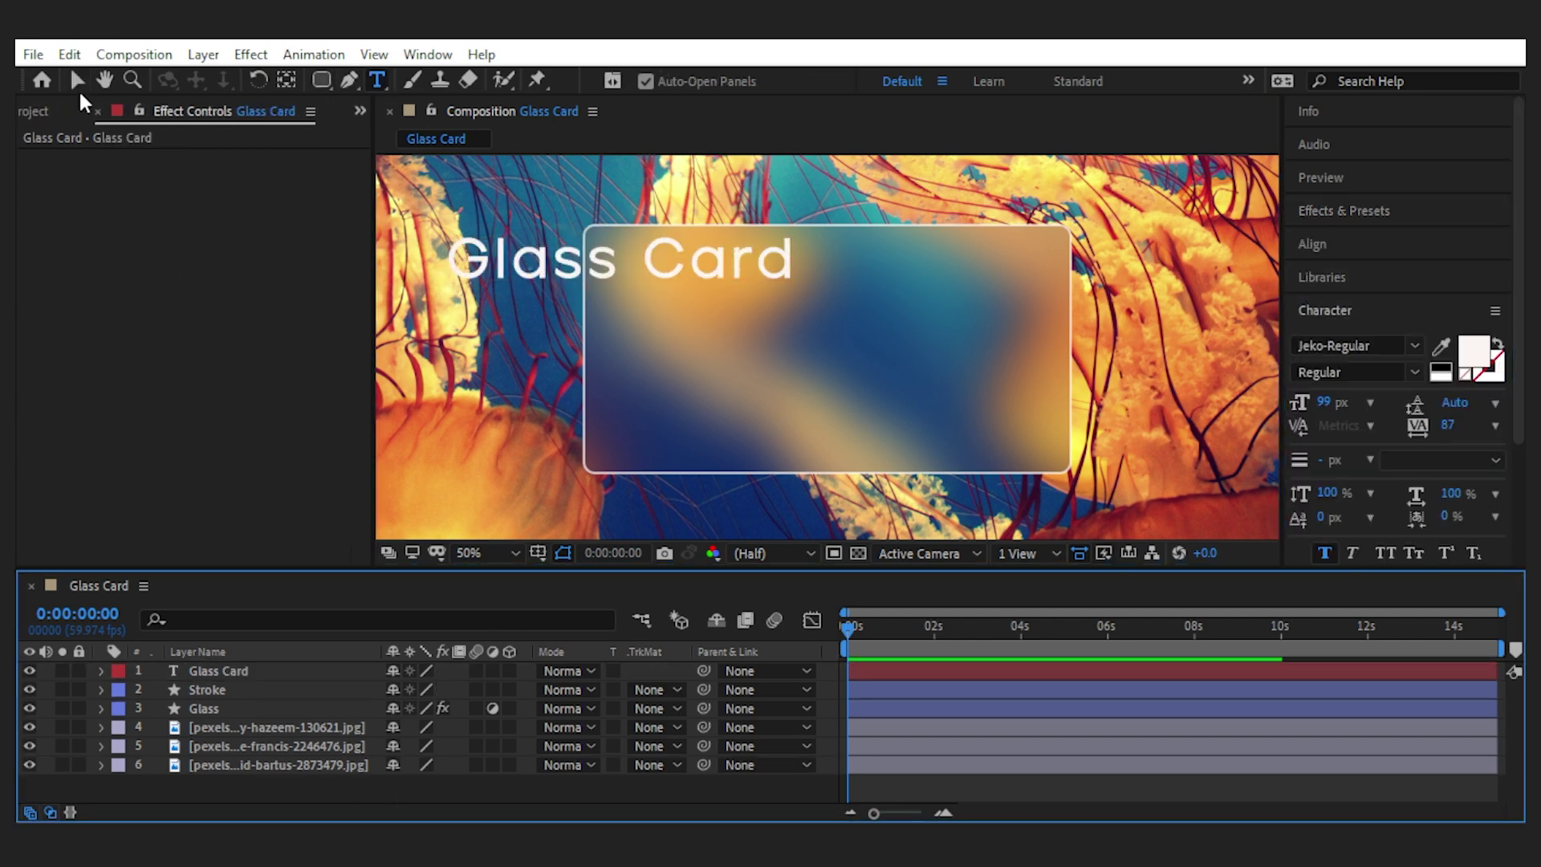
Step: Move the Glass Card text inside the card, horizontally centred in its upper half
{"action": "left_click", "coordinate": [78, 80]}
{"action": "left_click_drag", "start_coordinate": [627, 269], "coordinate": [833, 320]}
{"action": "left_click", "coordinate": [696, 790]}
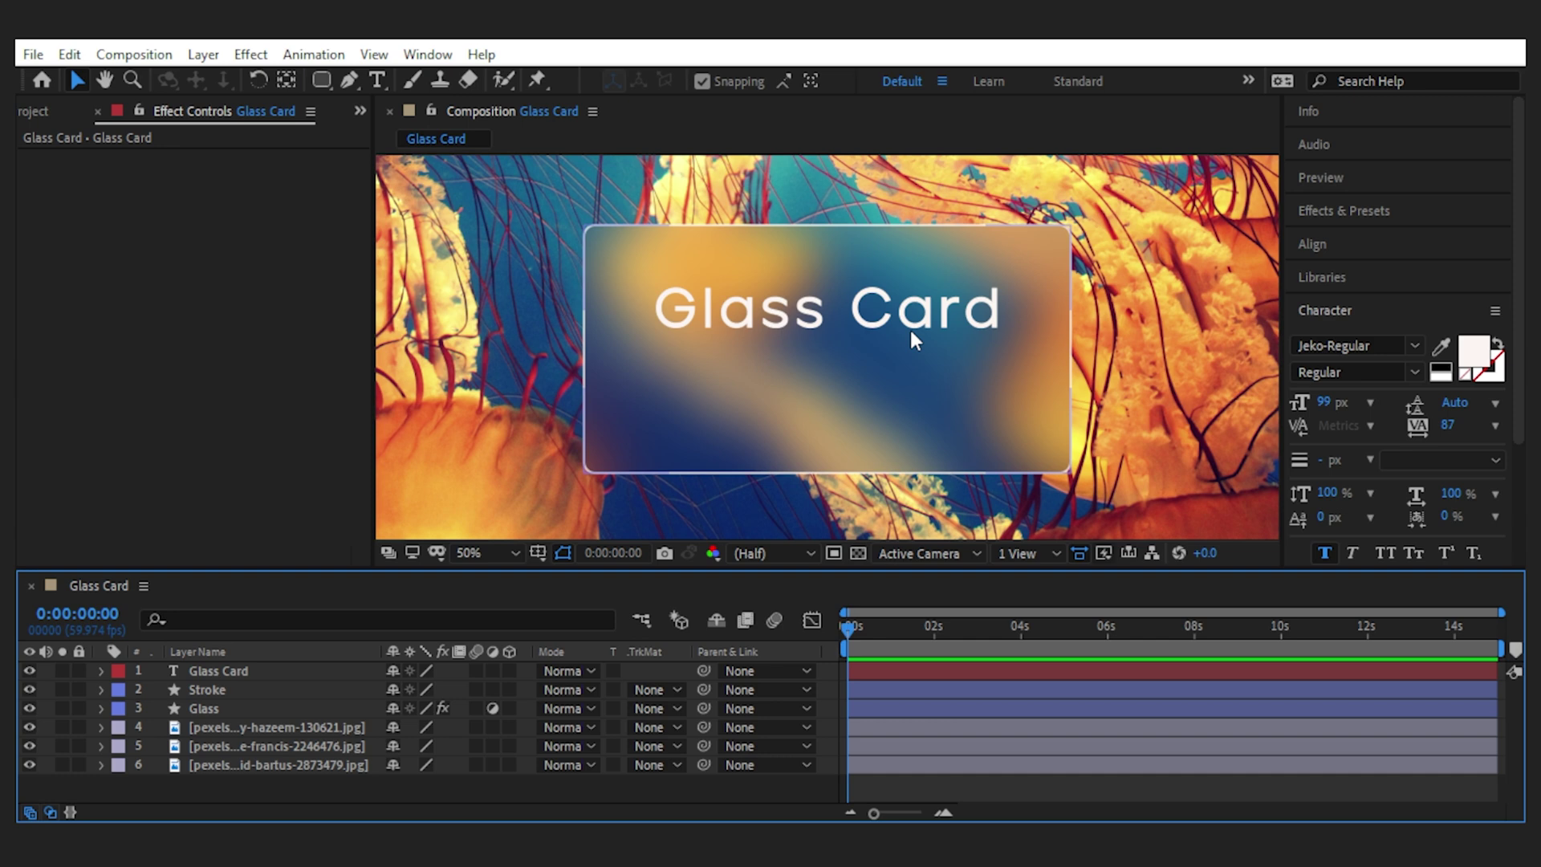
Step: Find the Drop Shadow effect and apply it to the Glass Card text layer
{"action": "left_click", "coordinate": [1326, 310]}
{"action": "left_click", "coordinate": [1416, 208]}
{"action": "type", "text": "drop"}
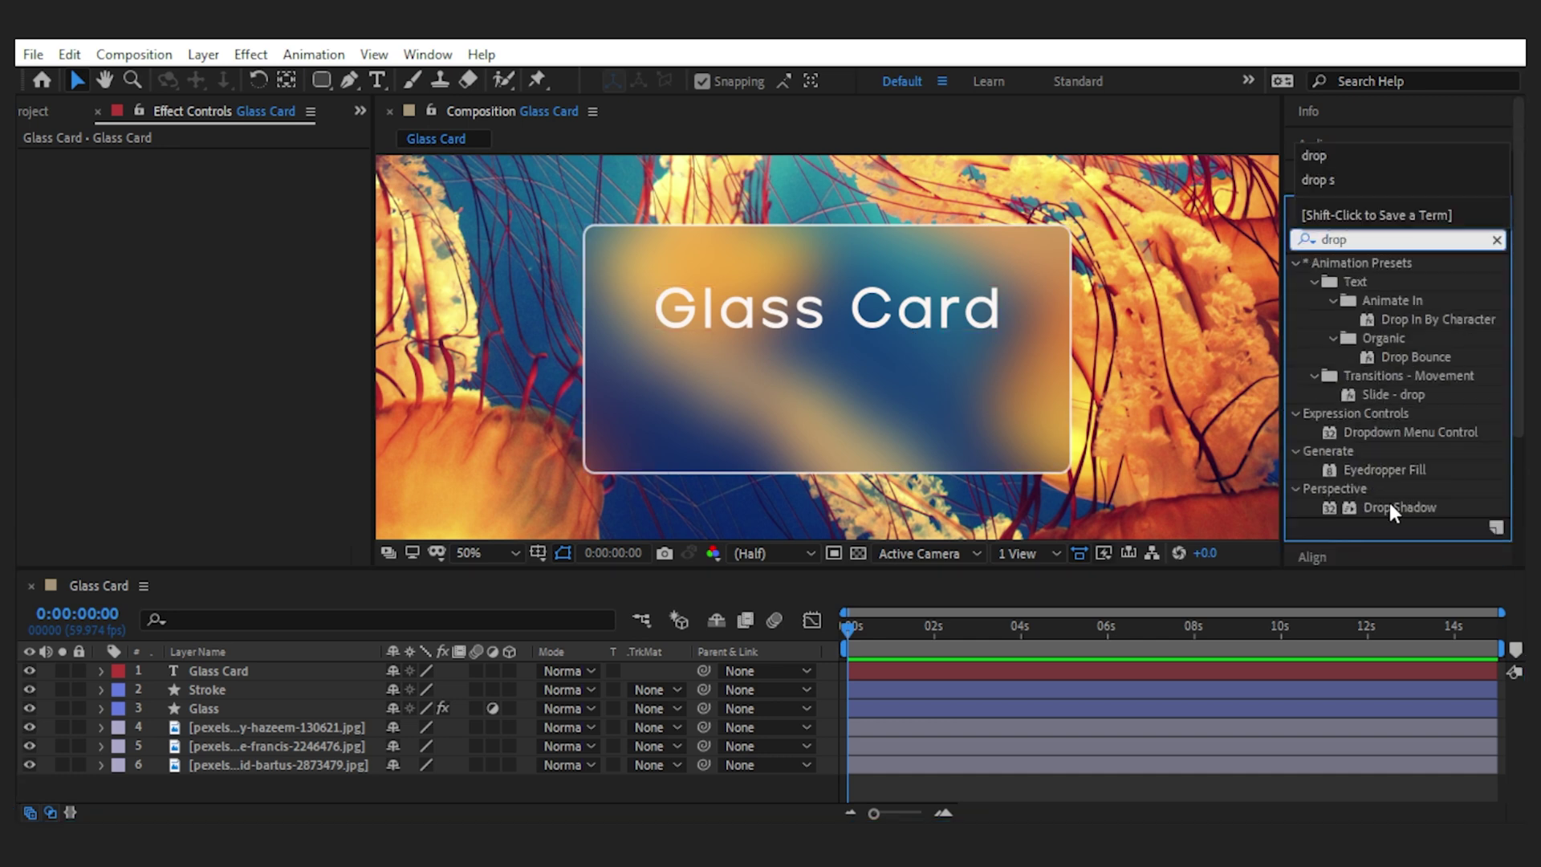
{"action": "left_click_drag", "start_coordinate": [1389, 503], "coordinate": [266, 670]}
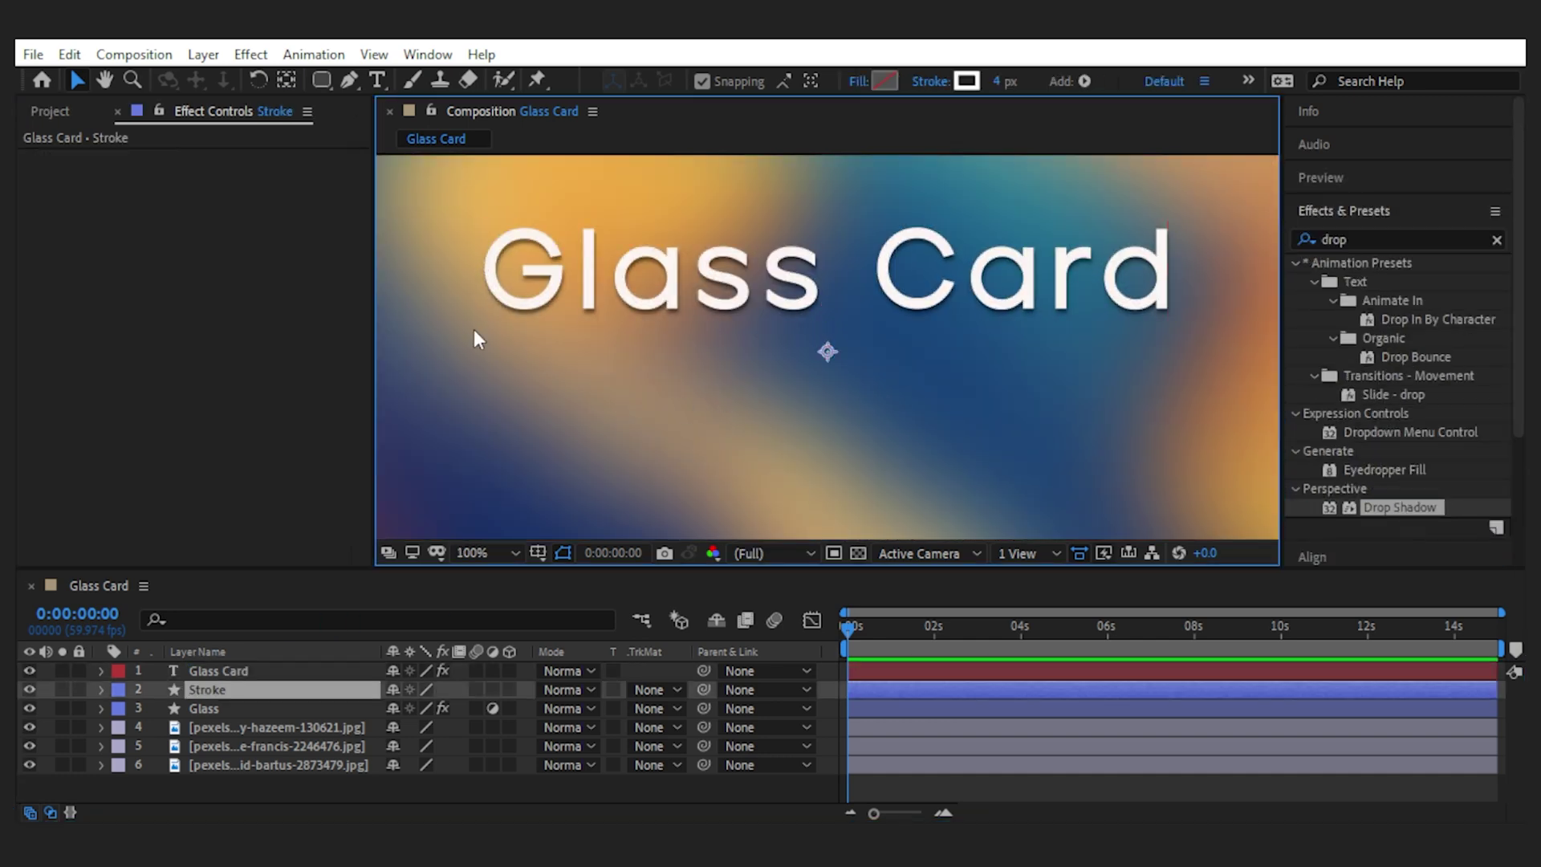
Step: Set the distance of the Glass Card text's drop shadow to 7
{"action": "left_click", "coordinate": [218, 671]}
{"action": "left_click", "coordinate": [43, 158]}
{"action": "left_click", "coordinate": [43, 157]}
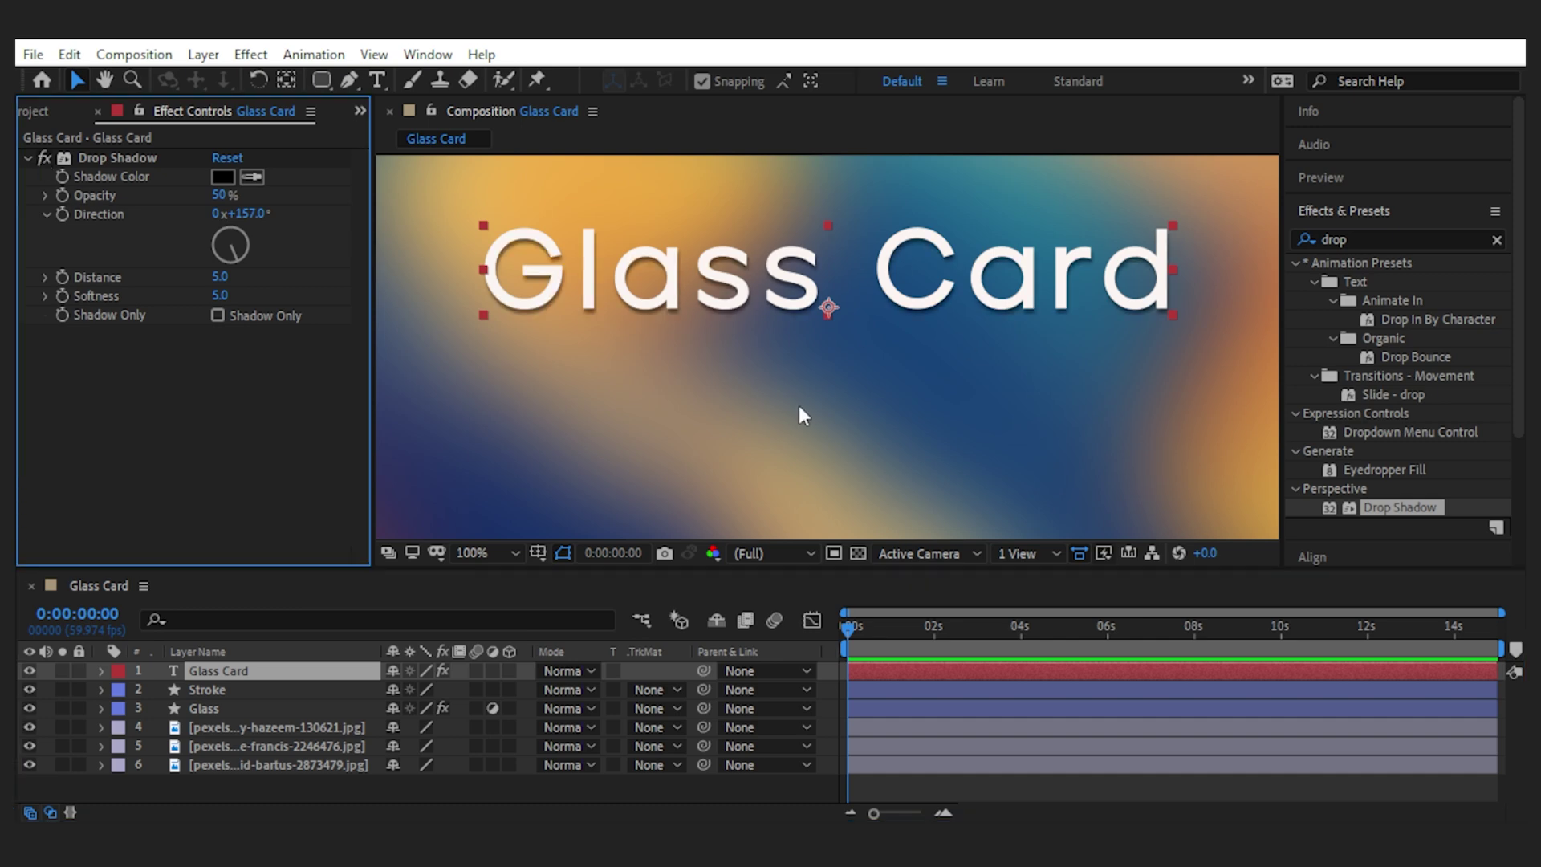
{"action": "left_click", "coordinate": [225, 177]}
{"action": "left_click", "coordinate": [92, 229]}
{"action": "key", "text": "Escape"}
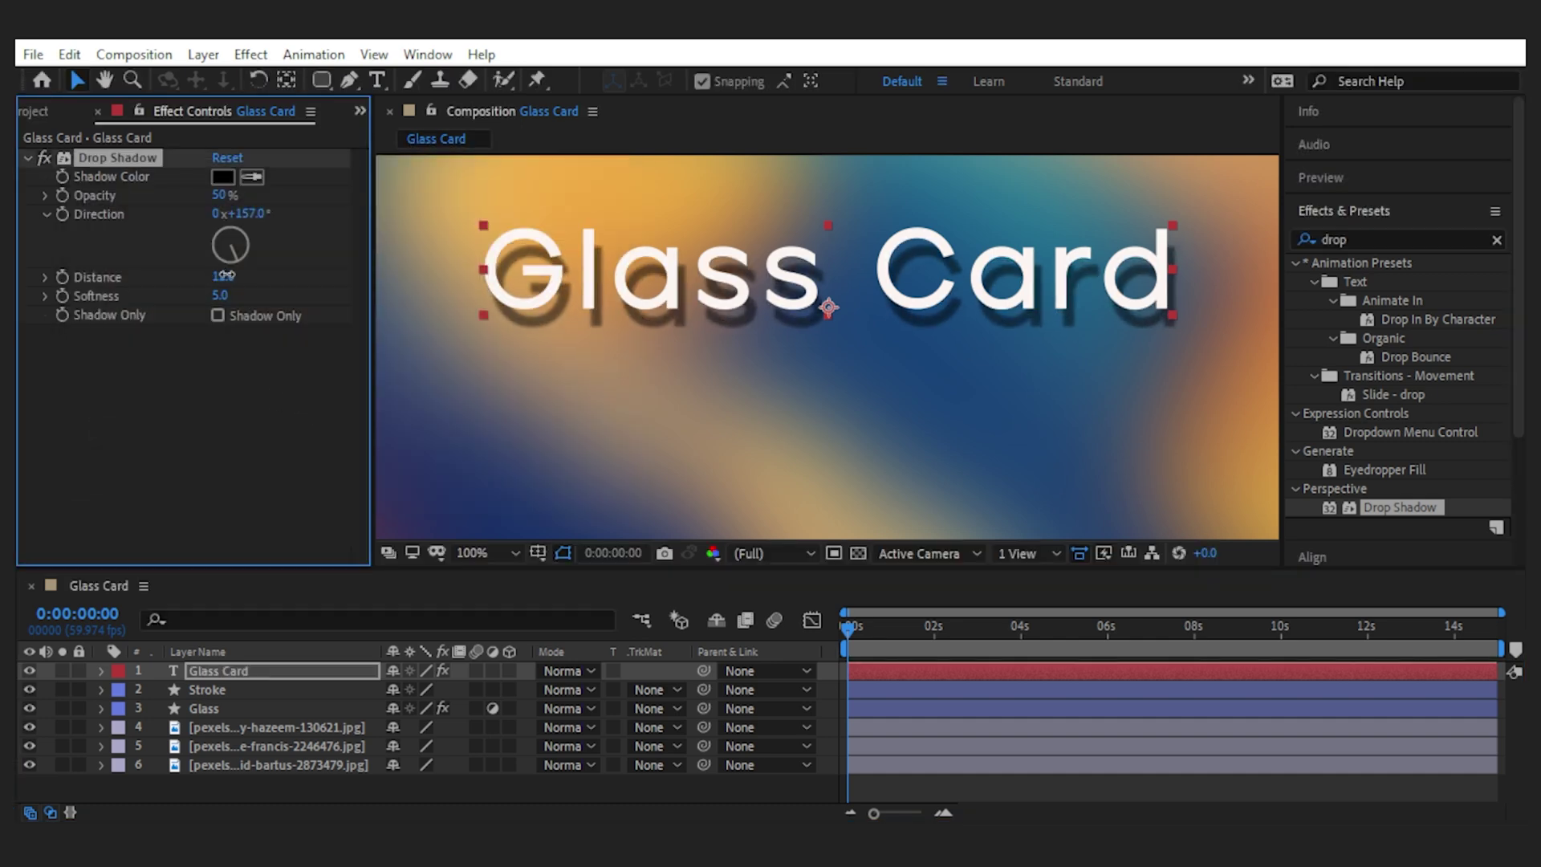
{"action": "left_click", "coordinate": [228, 460]}
{"action": "scroll", "coordinate": [594, 462], "scroll_direction": "down", "scroll_amount": 3}
{"action": "left_click", "coordinate": [321, 788]}
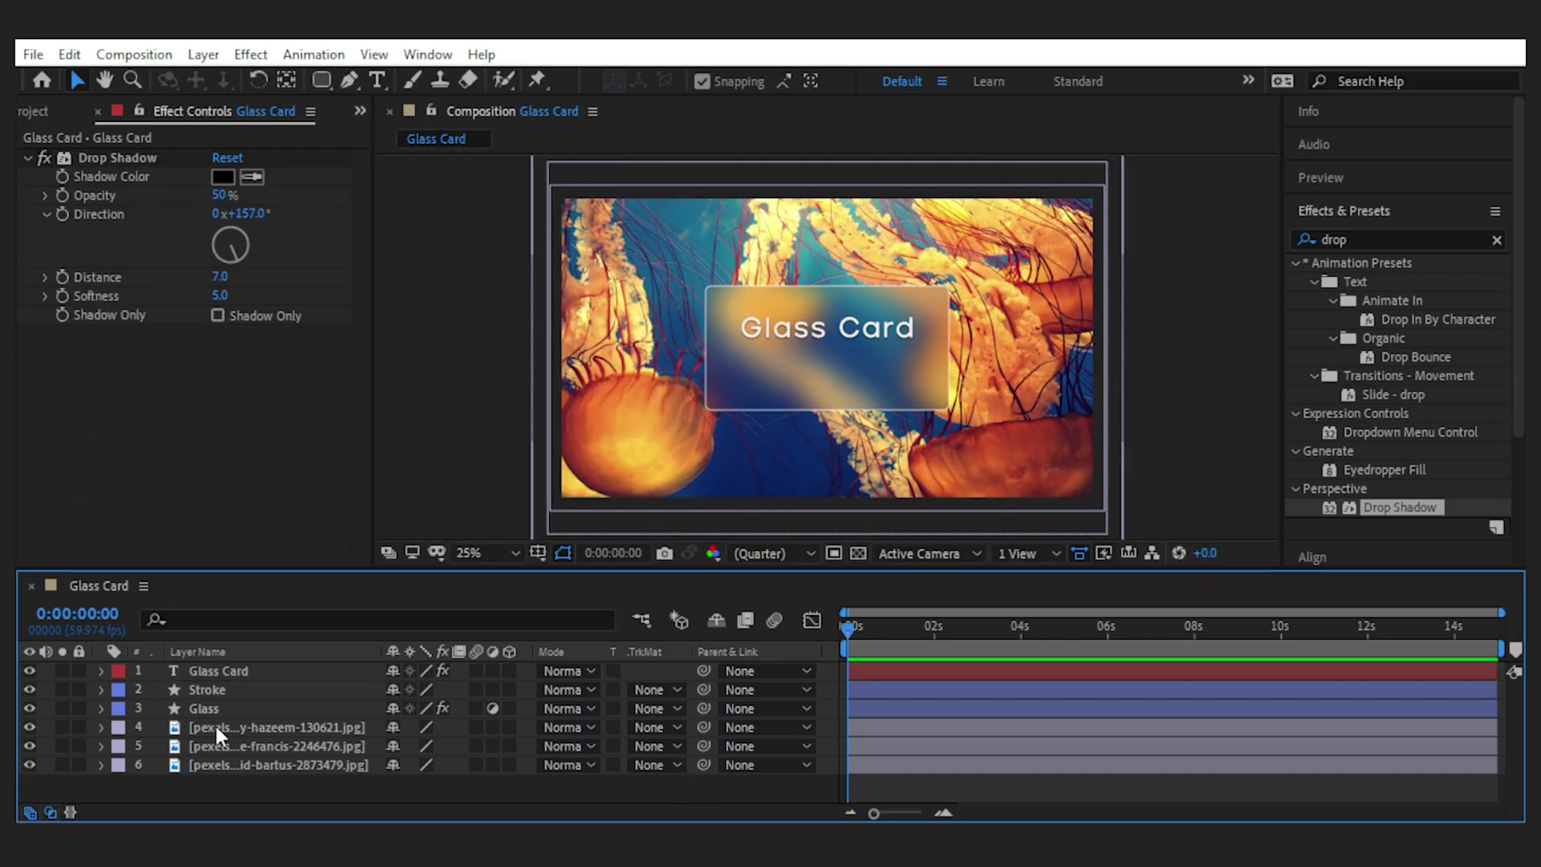
Step: Examine the glass card over the city and leaf photos by hiding the upper background images, and restore their visibility
{"action": "left_click", "coordinate": [29, 728]}
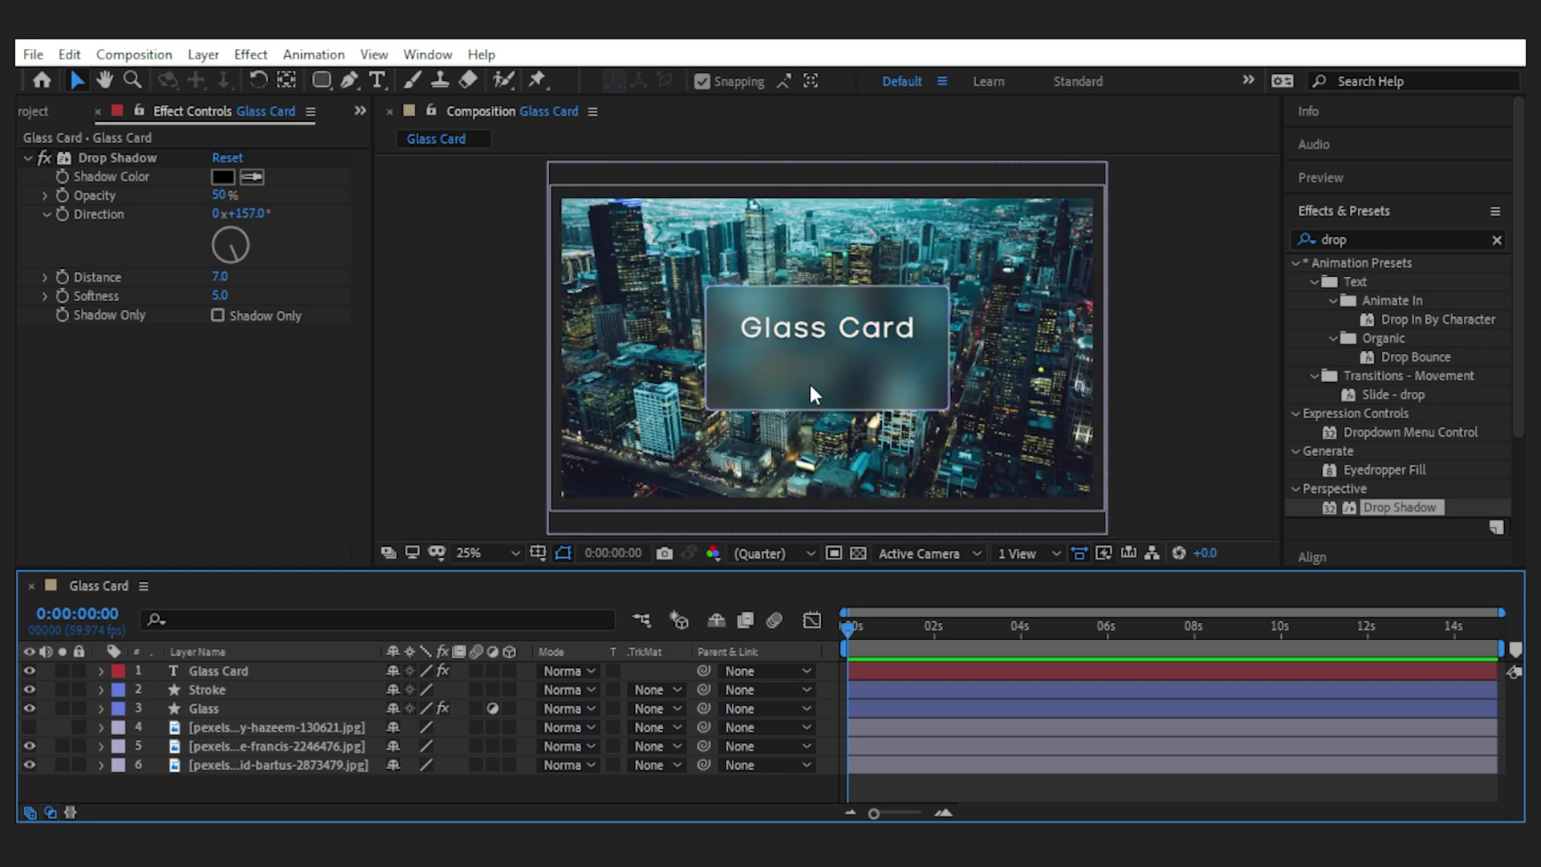
{"action": "scroll", "coordinate": [806, 395], "scroll_direction": "up", "scroll_amount": 2}
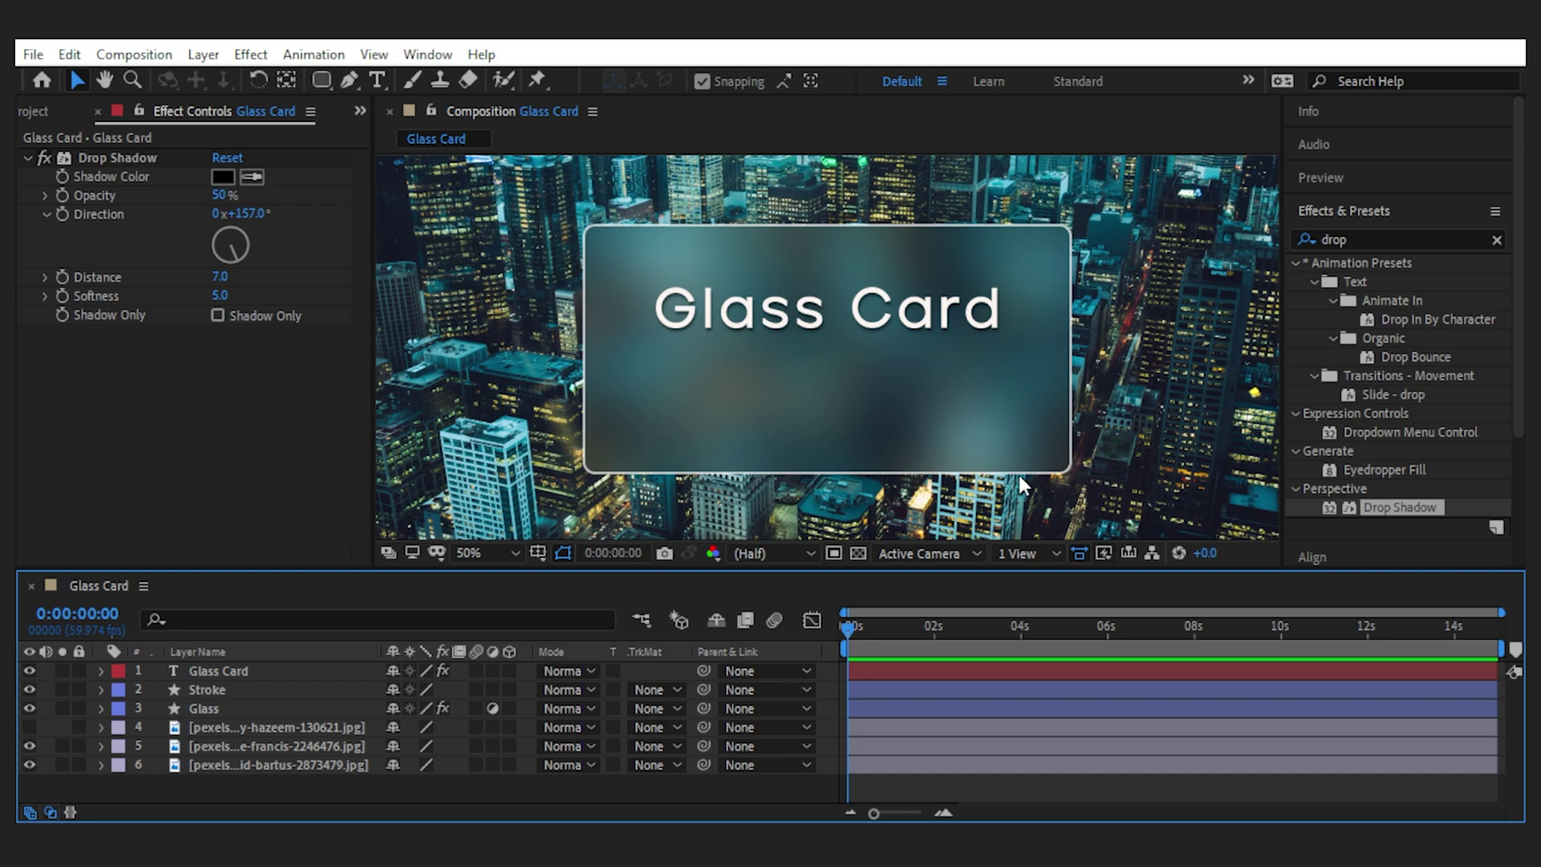
{"action": "left_click", "coordinate": [30, 747]}
{"action": "scroll", "coordinate": [747, 389], "scroll_direction": "down", "scroll_amount": 2}
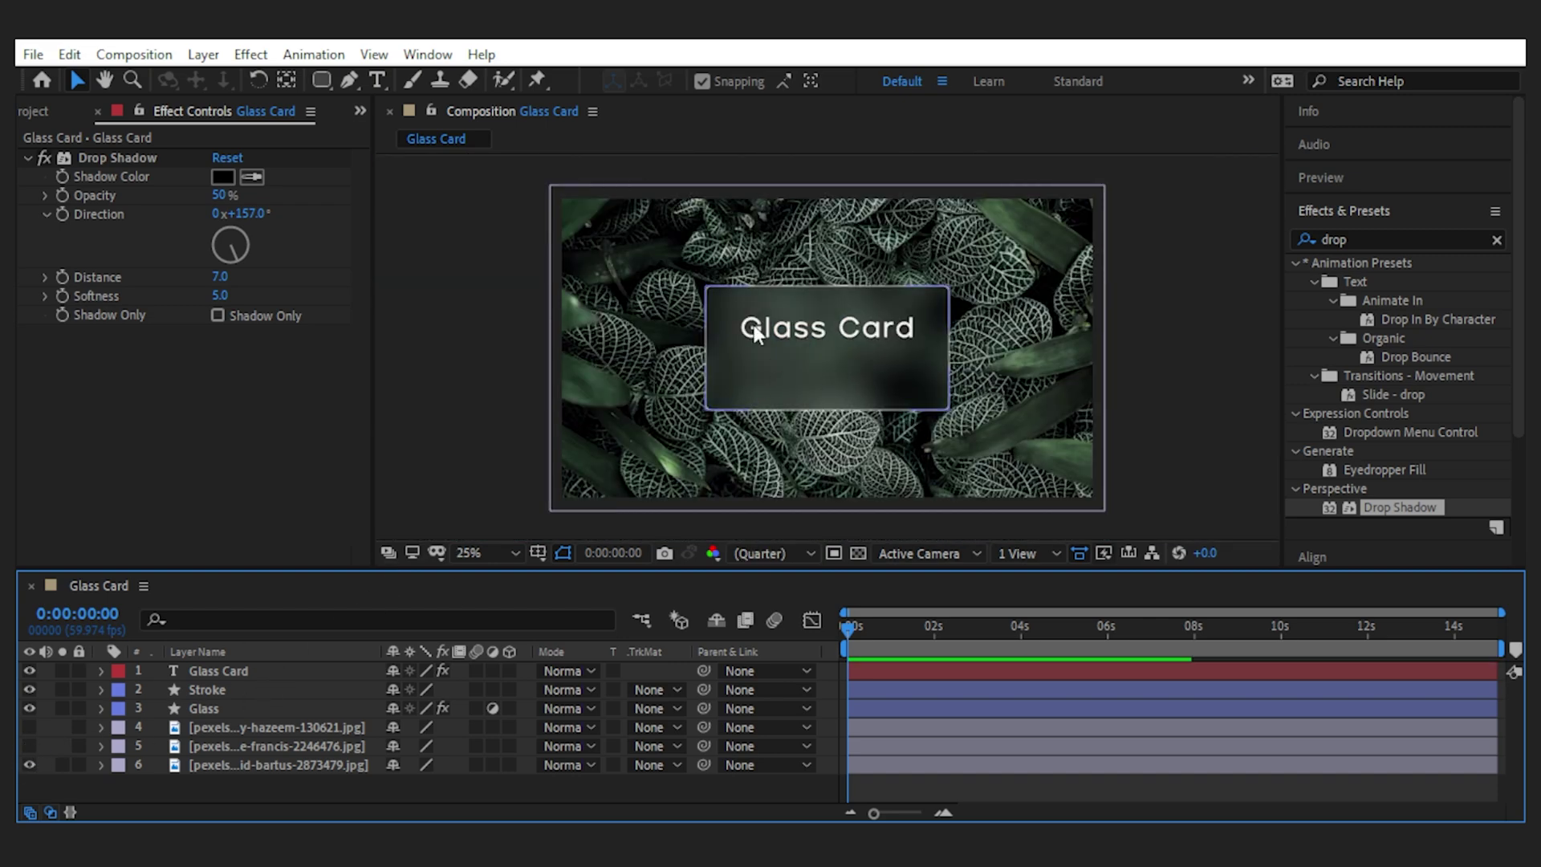
{"action": "key", "text": "period"}
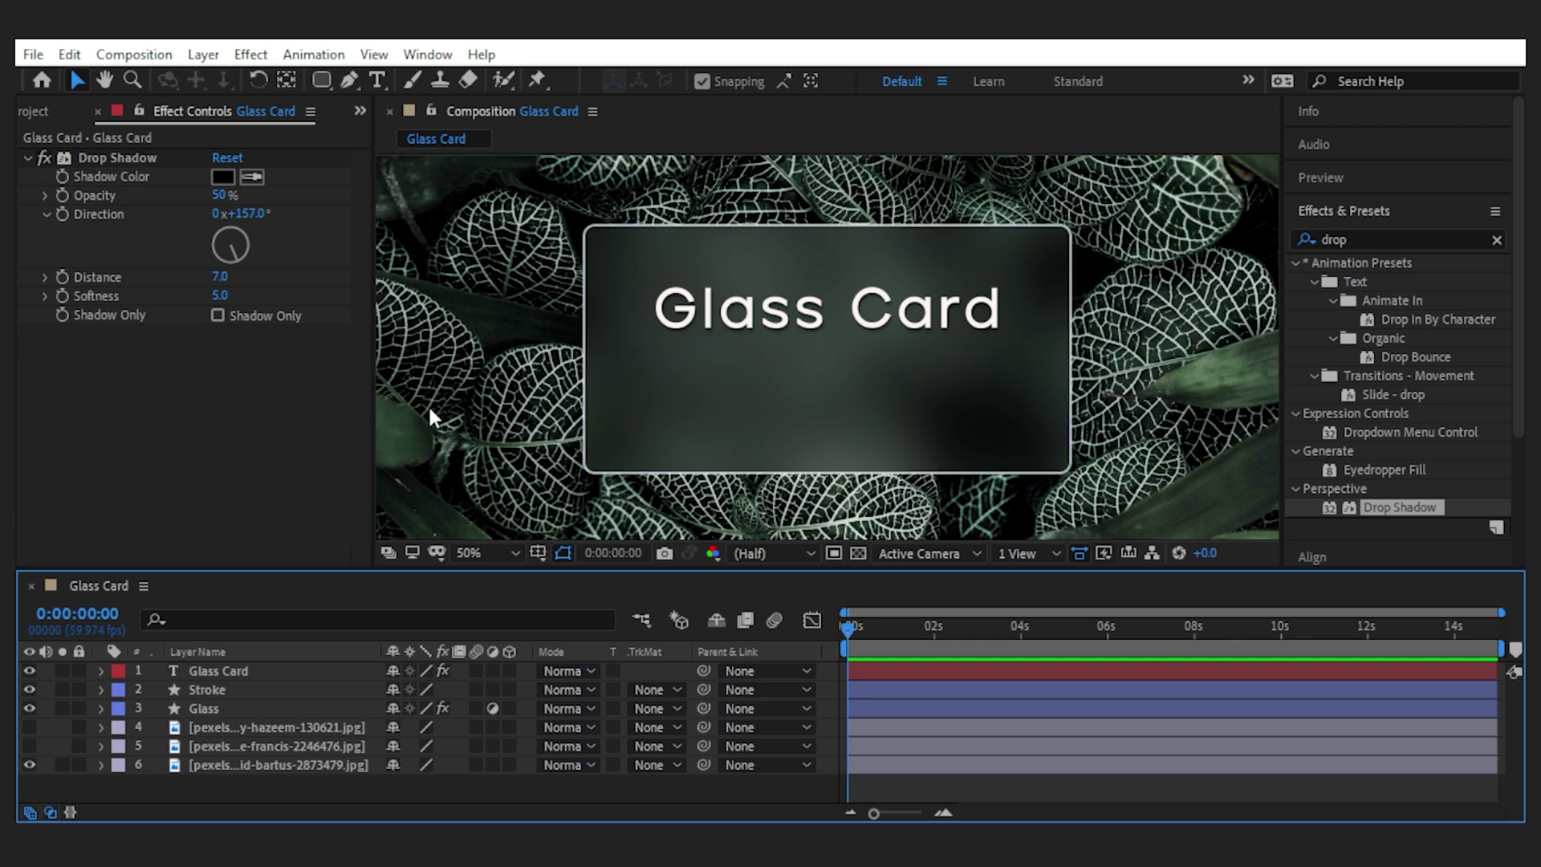
{"action": "left_click", "coordinate": [29, 765]}
{"action": "left_click", "coordinate": [29, 746]}
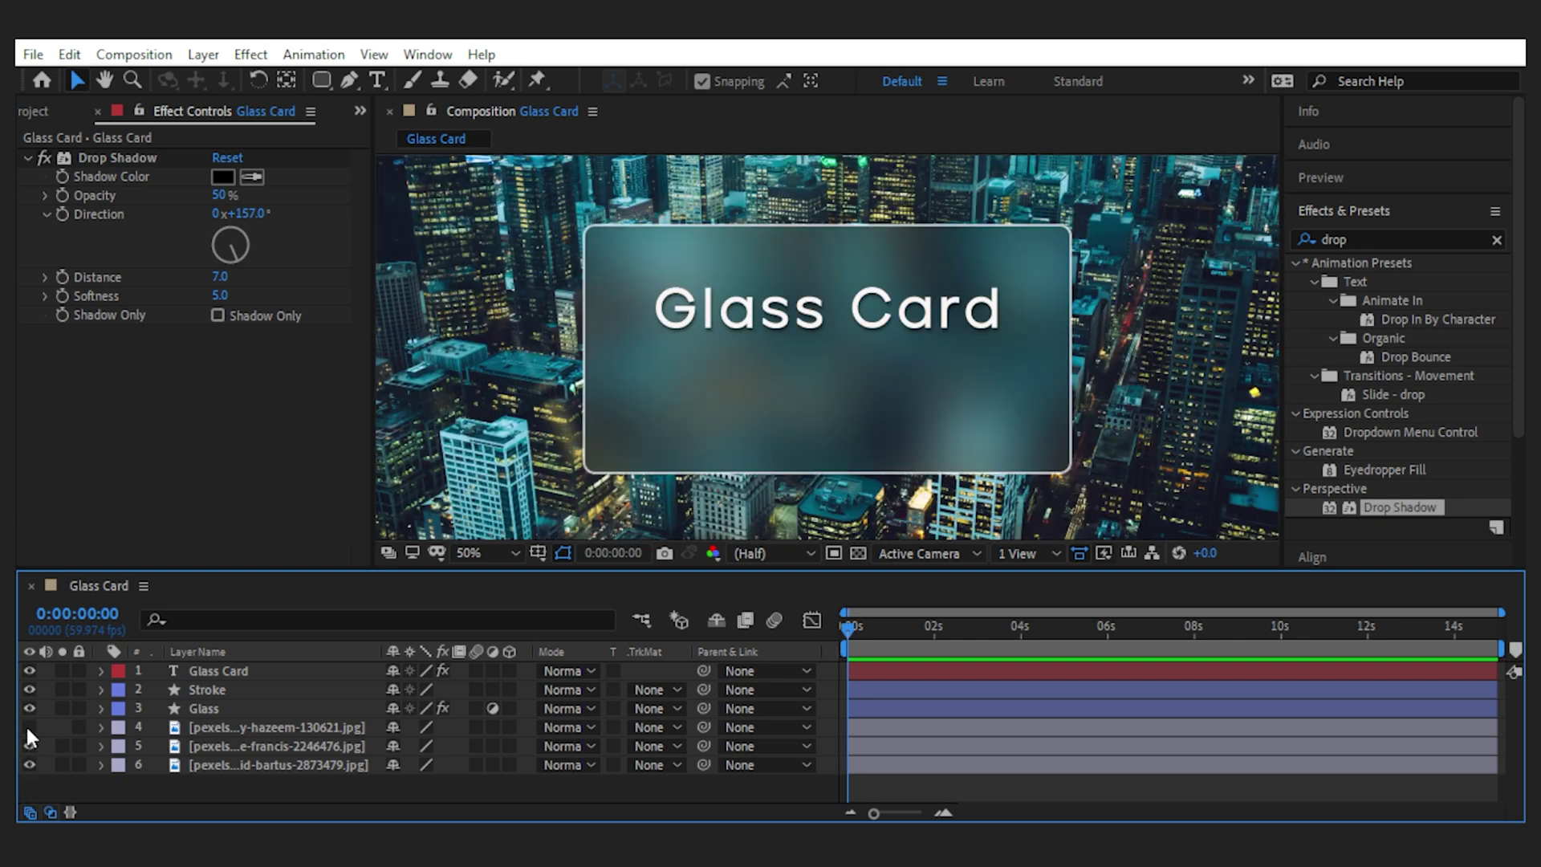
{"action": "left_click", "coordinate": [29, 727]}
{"action": "scroll", "coordinate": [743, 497], "scroll_direction": "down", "scroll_amount": 1}
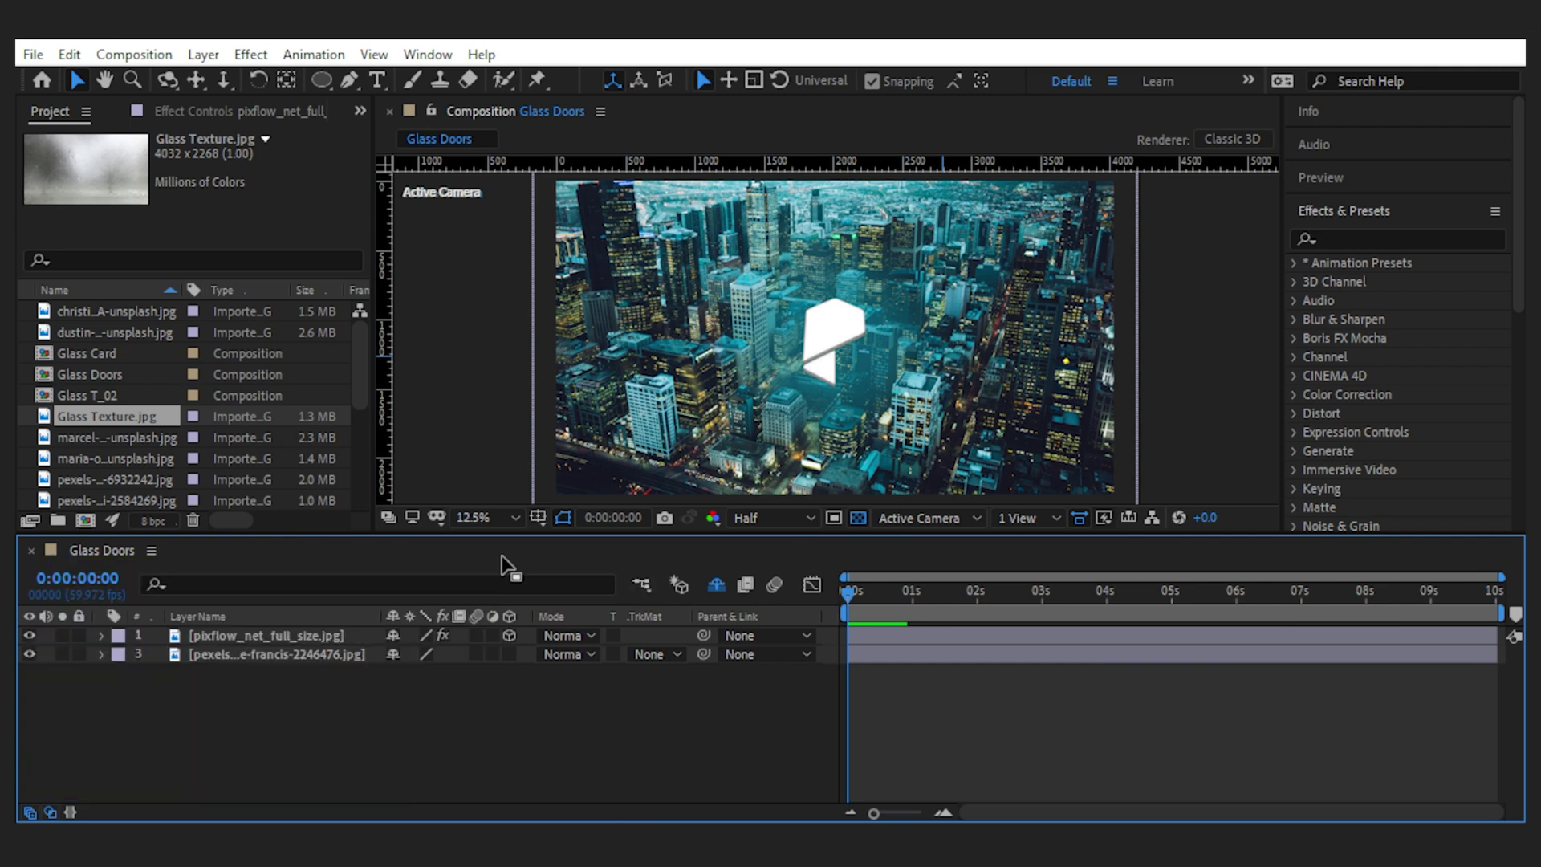
Step: Create a new composition from Glass Texture.jpg and return to the Glass Doors composition
{"action": "left_click_drag", "start_coordinate": [123, 417], "coordinate": [87, 522]}
{"action": "left_click", "coordinate": [102, 549]}
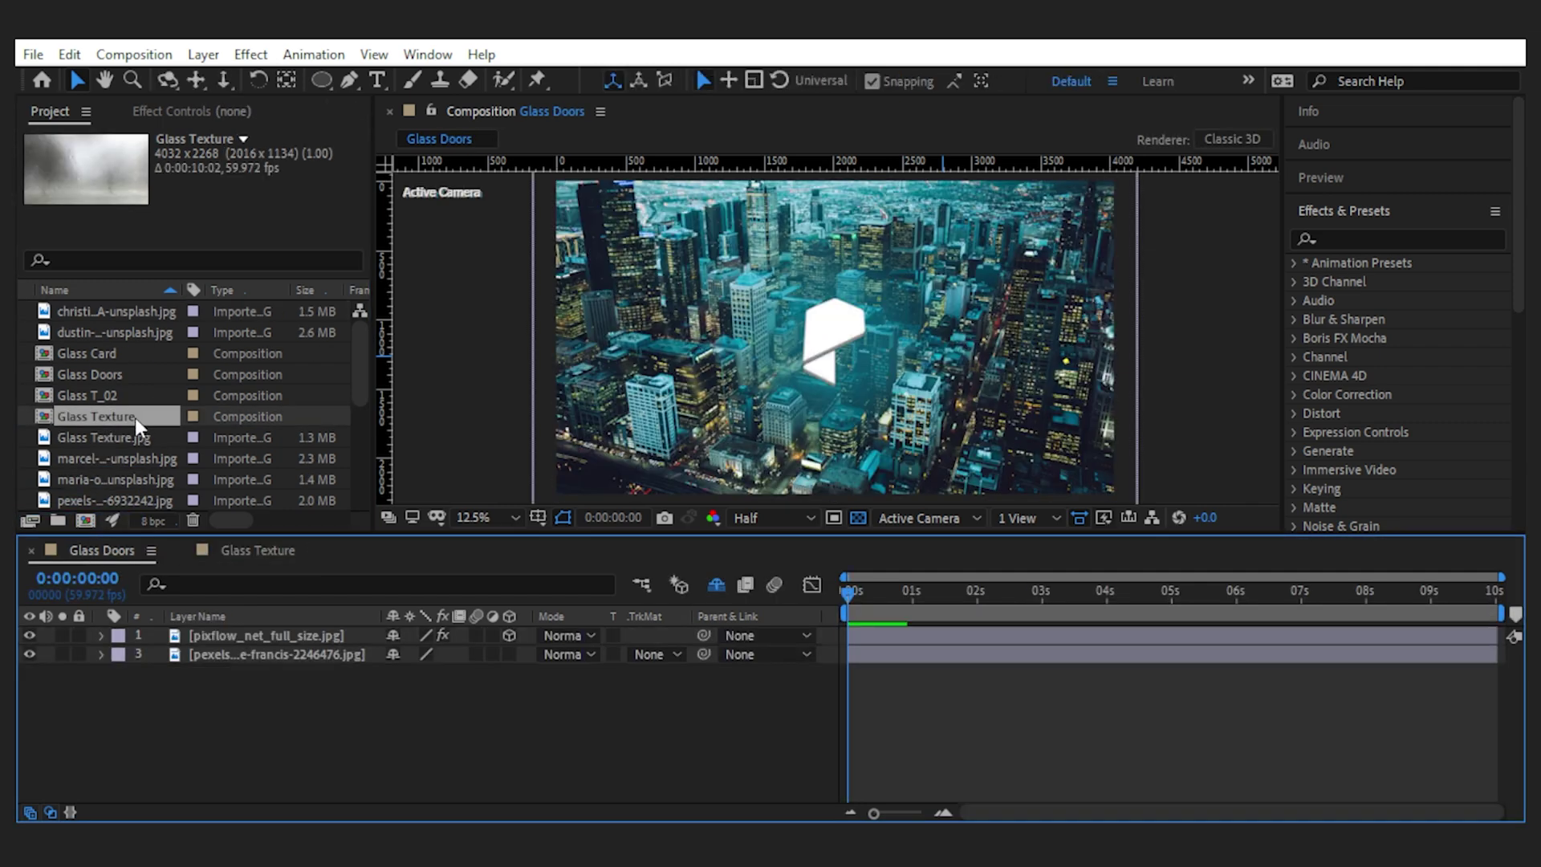
Step: Add the Glass Texture composition as the top layer of Glass Doors, make it visible and duplicate it
{"action": "left_click_drag", "start_coordinate": [135, 417], "coordinate": [249, 638]}
{"action": "left_click", "coordinate": [495, 734]}
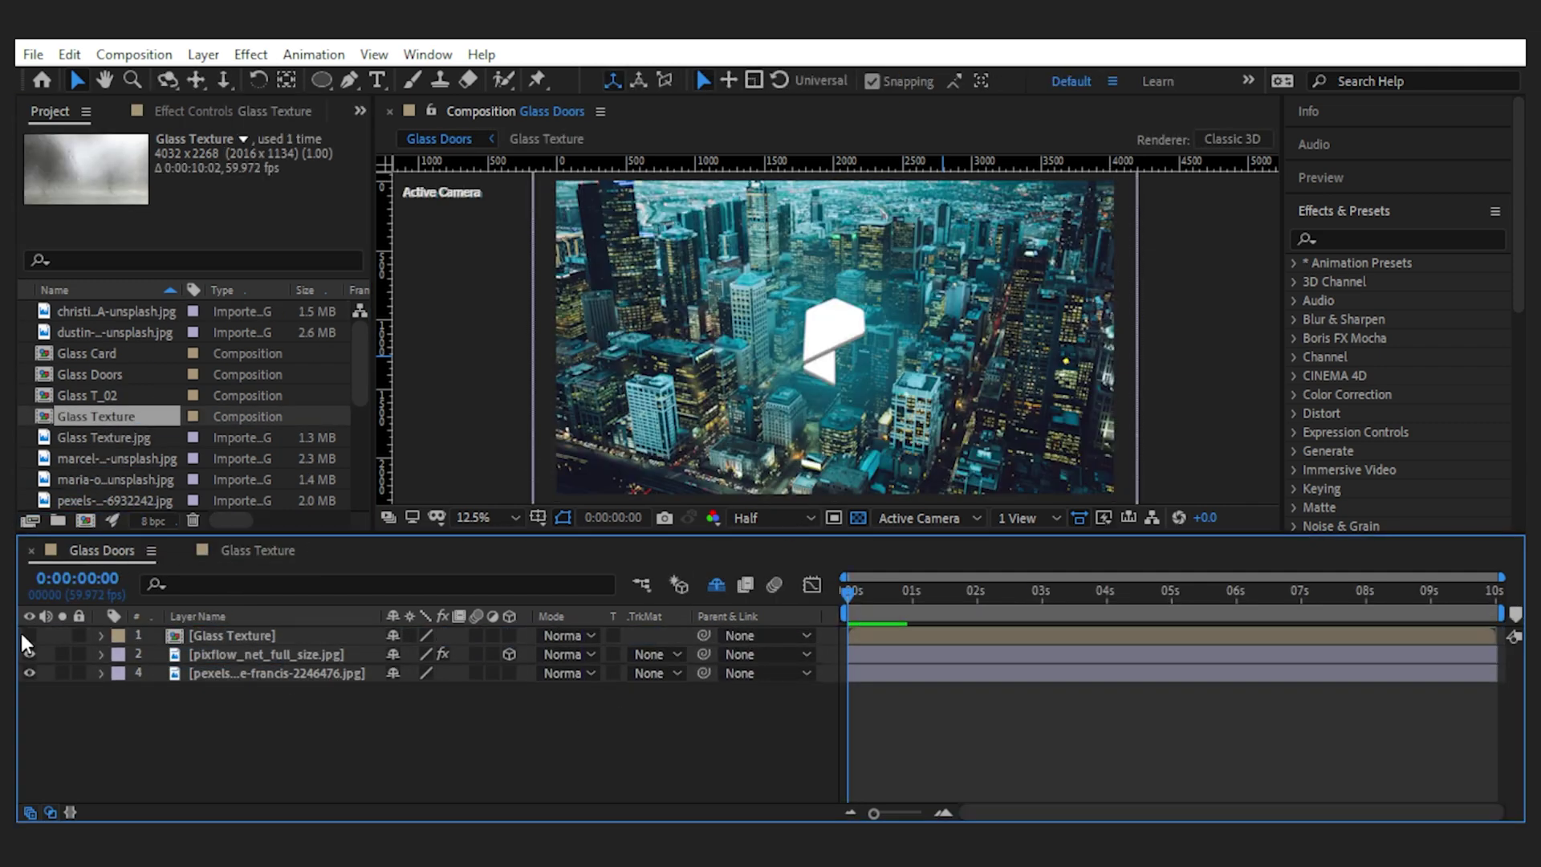
{"action": "left_click", "coordinate": [29, 635]}
{"action": "left_click", "coordinate": [217, 635]}
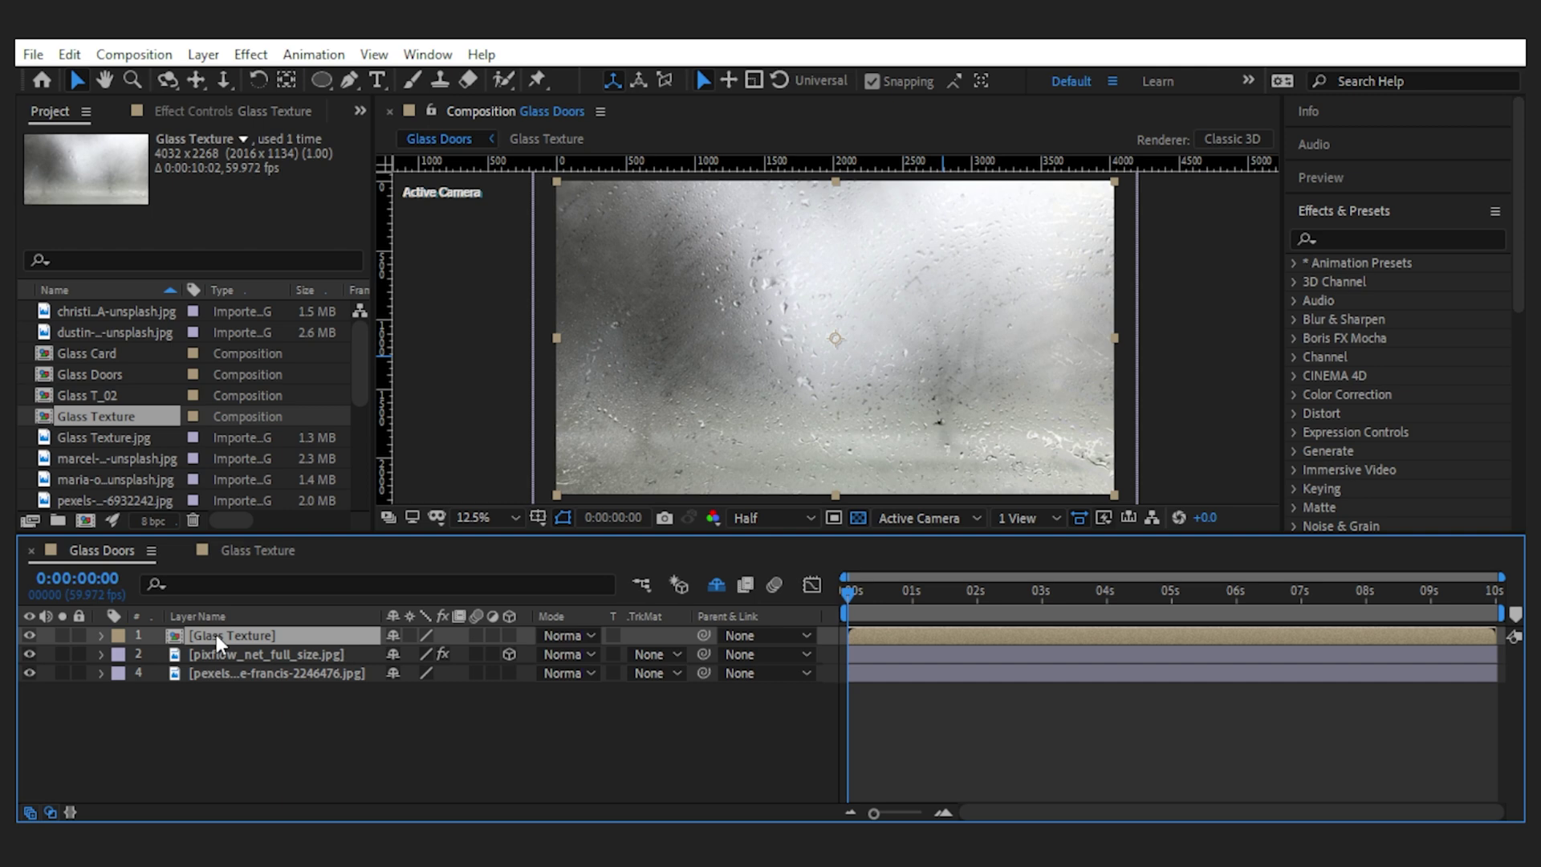
{"action": "key", "text": "ctrl+d"}
Step: Shift the lower Glass Texture layer right to position 4025, 1134
{"action": "left_click", "coordinate": [239, 656]}
{"action": "key", "text": "p"}
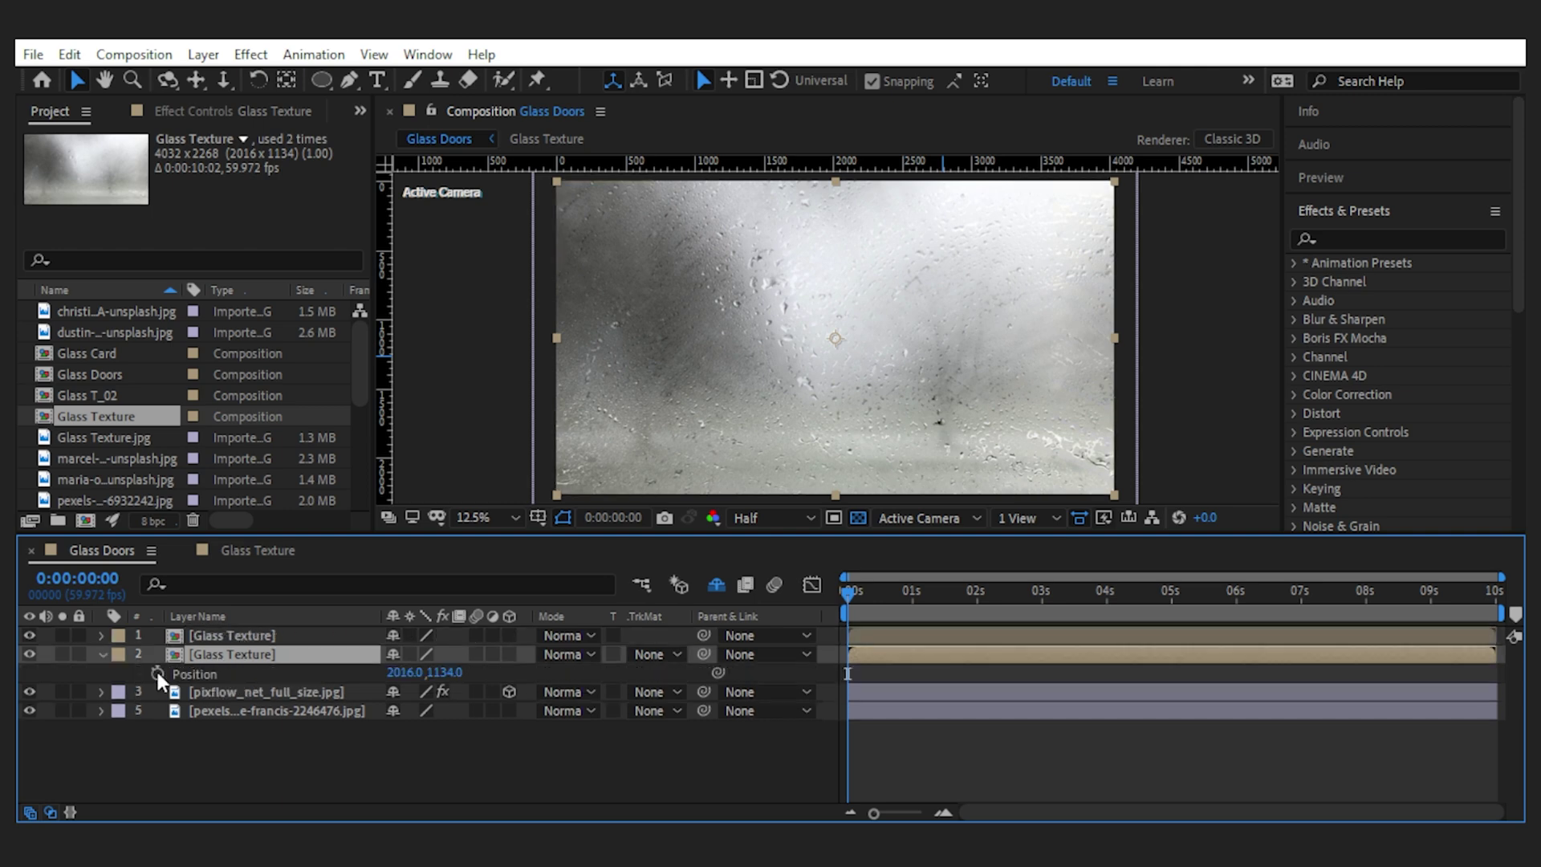
{"action": "left_click_drag", "start_coordinate": [406, 673], "coordinate": [1120, 676]}
{"action": "left_click_drag", "start_coordinate": [405, 673], "coordinate": [1196, 685]}
{"action": "left_click_drag", "start_coordinate": [406, 674], "coordinate": [910, 695]}
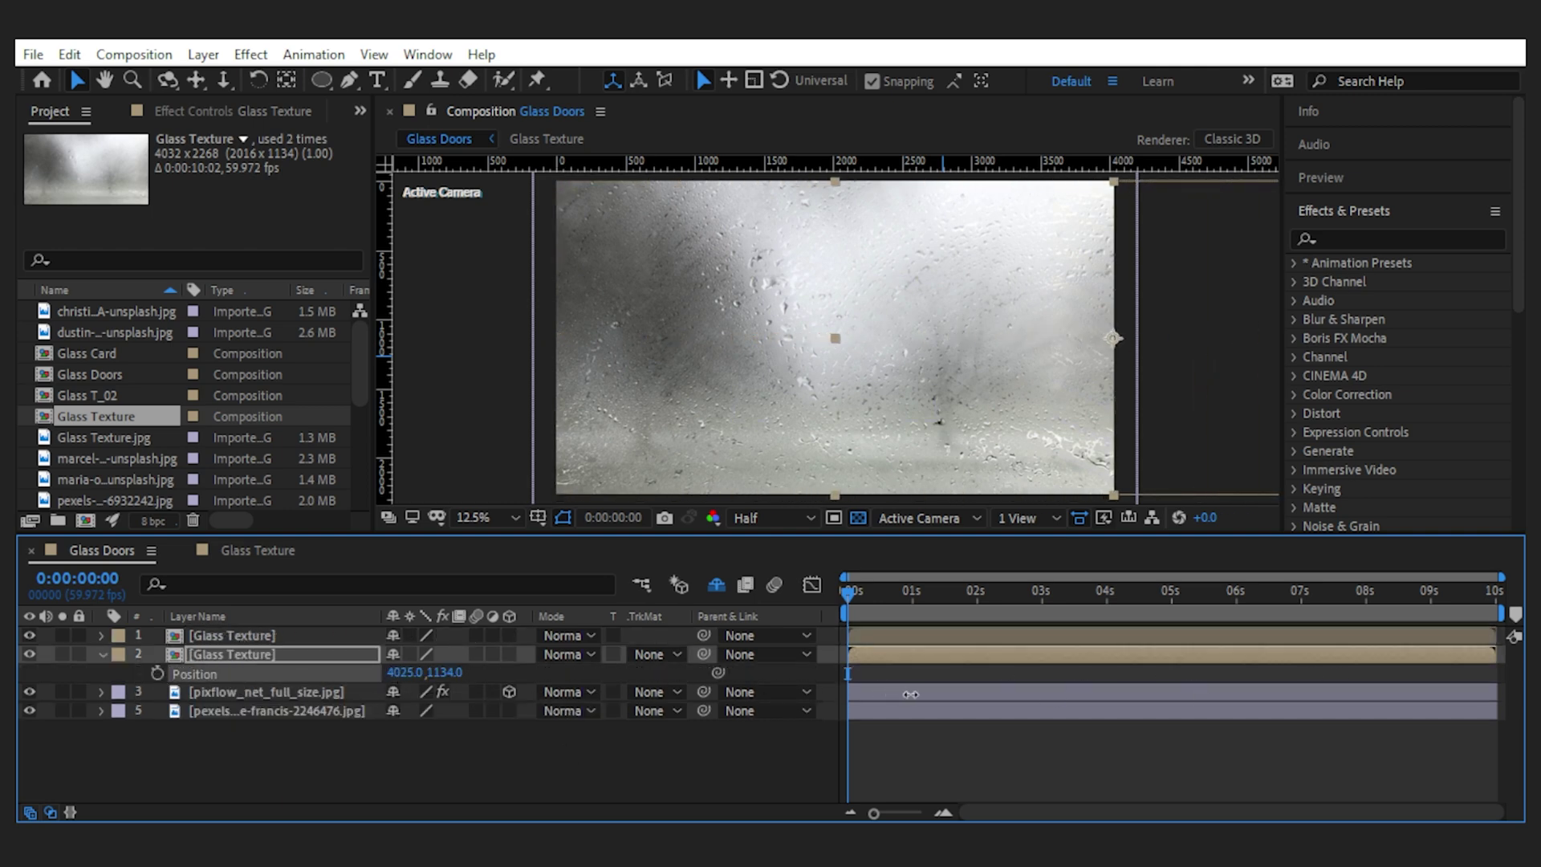
Step: Keyframe the lower Glass Texture layer's position at the timeline start and again at 0:00:02:59 with X set to 6061
{"action": "left_click", "coordinate": [158, 673]}
{"action": "left_click_drag", "start_coordinate": [848, 596], "coordinate": [1041, 614]}
{"action": "left_click_drag", "start_coordinate": [405, 672], "coordinate": [1257, 675]}
{"action": "left_click_drag", "start_coordinate": [405, 672], "coordinate": [1001, 680]}
{"action": "left_click_drag", "start_coordinate": [405, 673], "coordinate": [527, 676]}
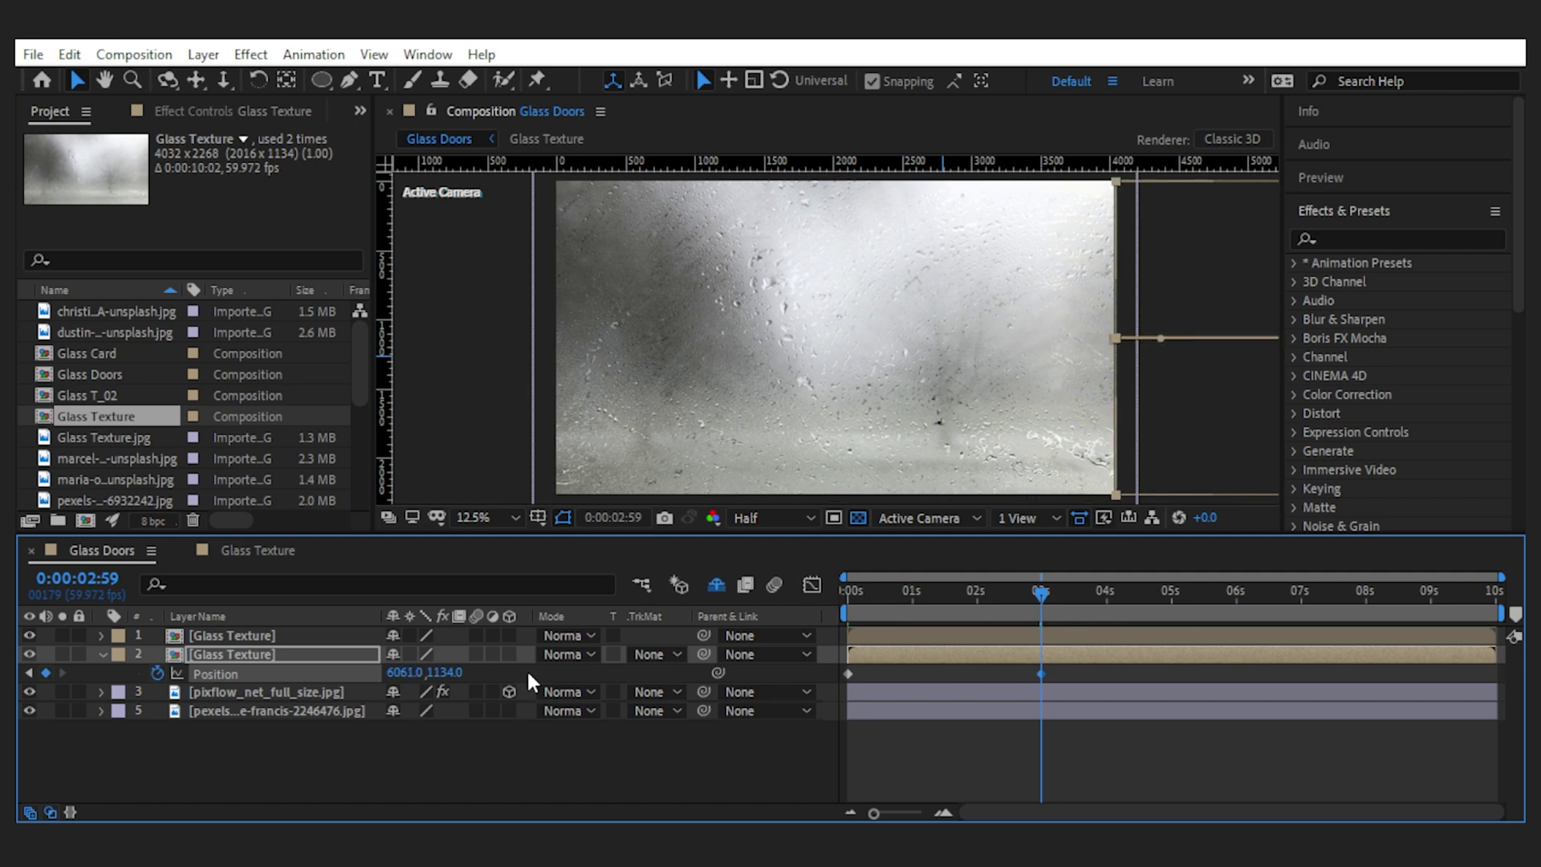
Step: Change the preview resolution and start keyframing the upper Glass Texture layer's position at the timeline start
{"action": "left_click", "coordinate": [762, 518]}
{"action": "left_click", "coordinate": [755, 553]}
{"action": "left_click", "coordinate": [248, 635]}
{"action": "left_click_drag", "start_coordinate": [1041, 596], "coordinate": [845, 602]}
{"action": "key", "text": "p"}
{"action": "left_click", "coordinate": [158, 655]}
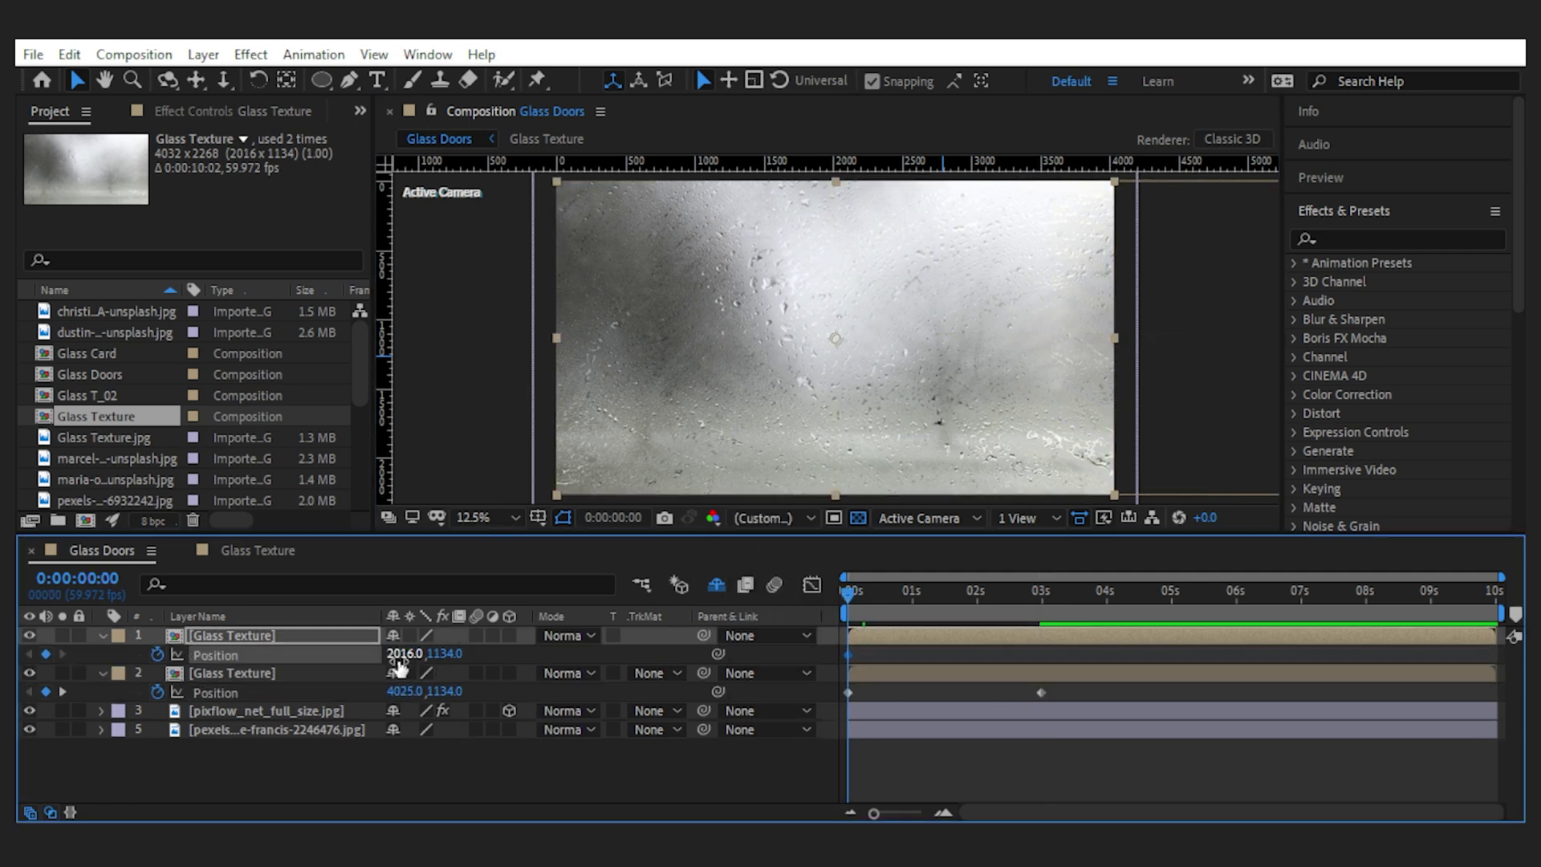
Step: Animate the upper Glass Texture layer's position from the frame's left half to off the left edge by about 3 seconds
{"action": "left_click_drag", "start_coordinate": [405, 654], "coordinate": [18, 662]}
{"action": "left_click_drag", "start_coordinate": [406, 654], "coordinate": [287, 655]}
{"action": "left_click", "coordinate": [1043, 616]}
{"action": "left_click", "coordinate": [102, 636]}
{"action": "left_click", "coordinate": [101, 654]}
{"action": "left_click", "coordinate": [385, 754]}
{"action": "left_click_drag", "start_coordinate": [1042, 595], "coordinate": [804, 639]}
Step: Duplicate the right-hand Glass Texture layer and rename the upper copy Glass Texture1
{"action": "left_click", "coordinate": [313, 652]}
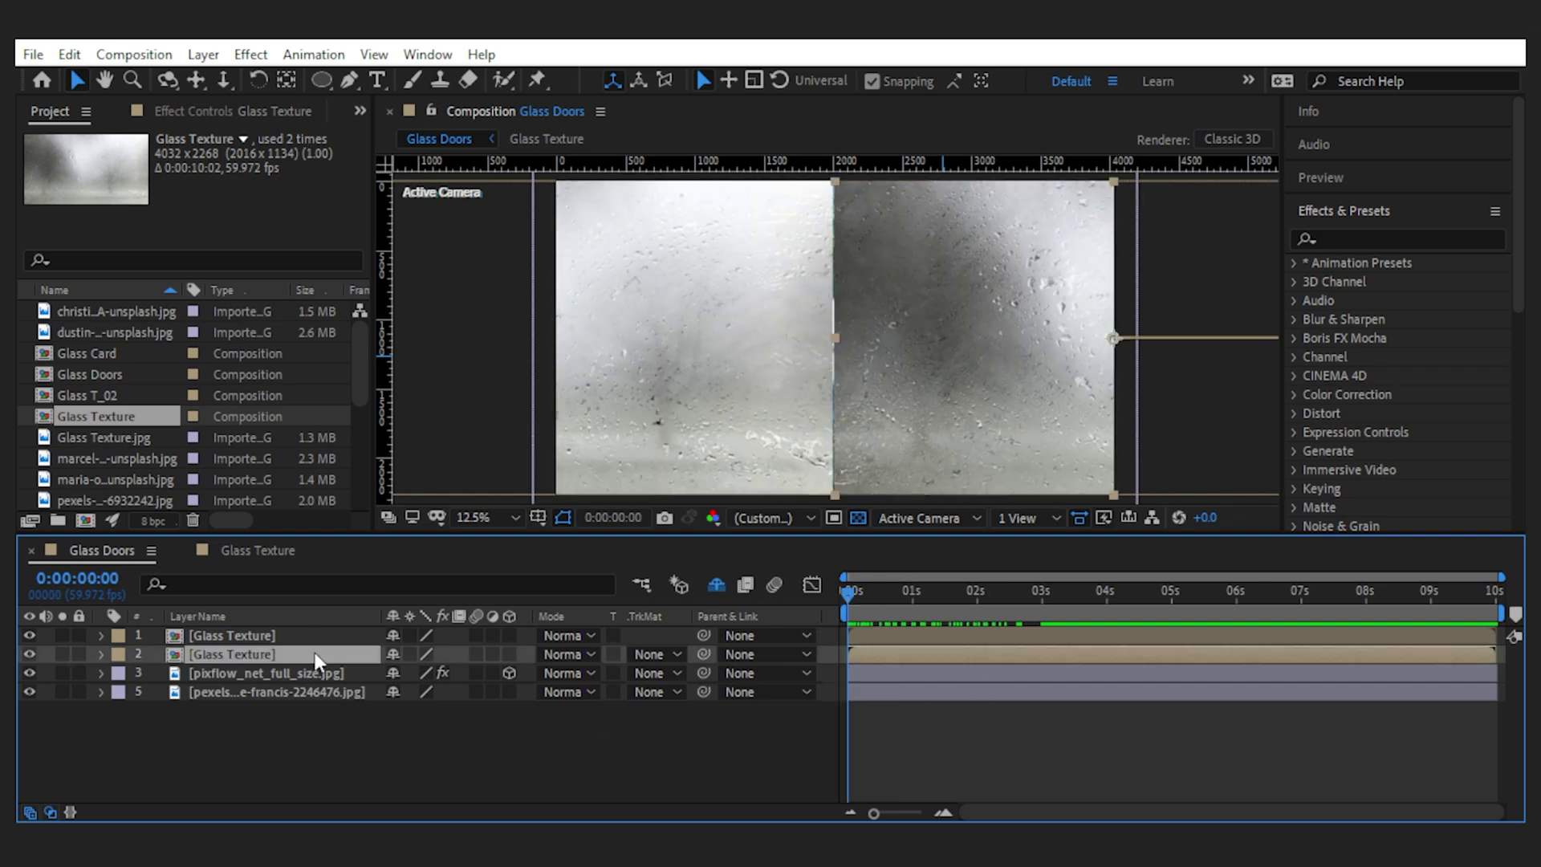
{"action": "key", "text": "ctrl+d"}
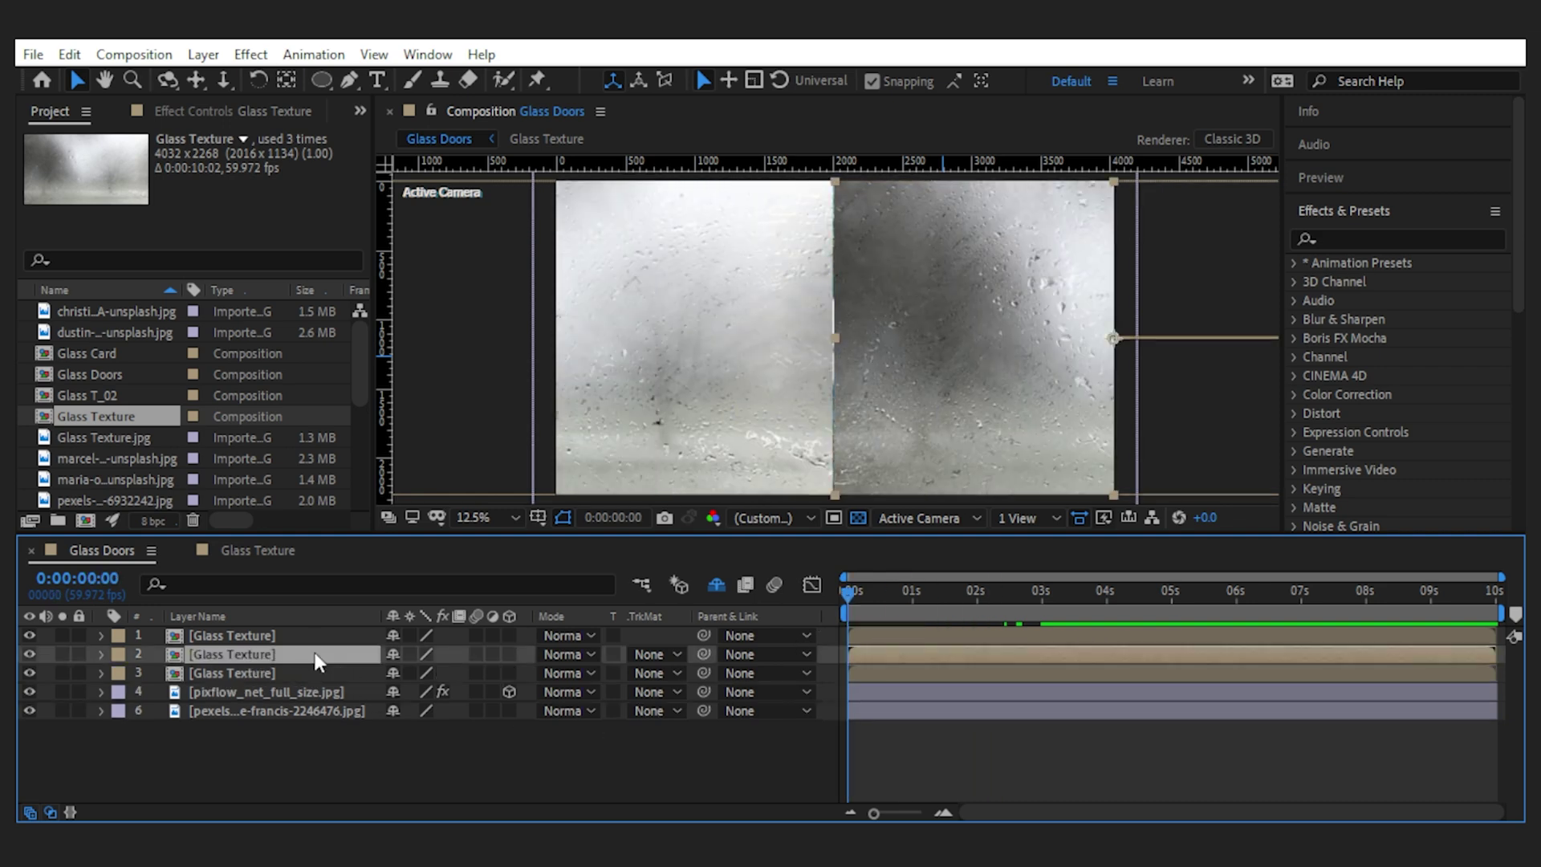
{"action": "key", "text": "Return"}
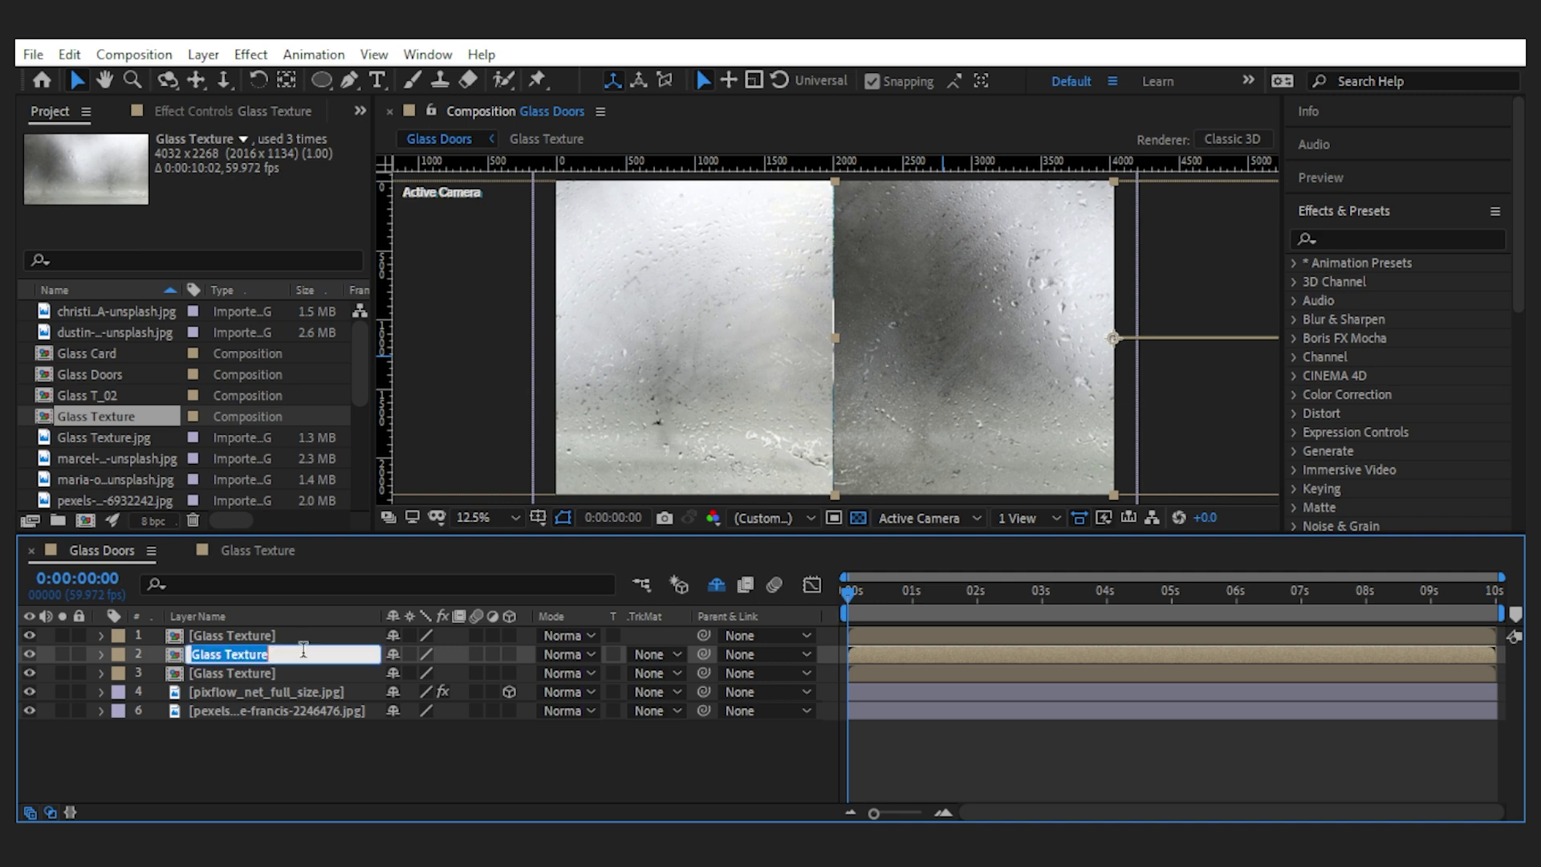
{"action": "key", "text": "Return"}
Step: Rename the top glass layer Glass Texture2 and the third layer Glass Texture1 t
{"action": "key", "text": "ctrl+Up"}
{"action": "key", "text": "Return"}
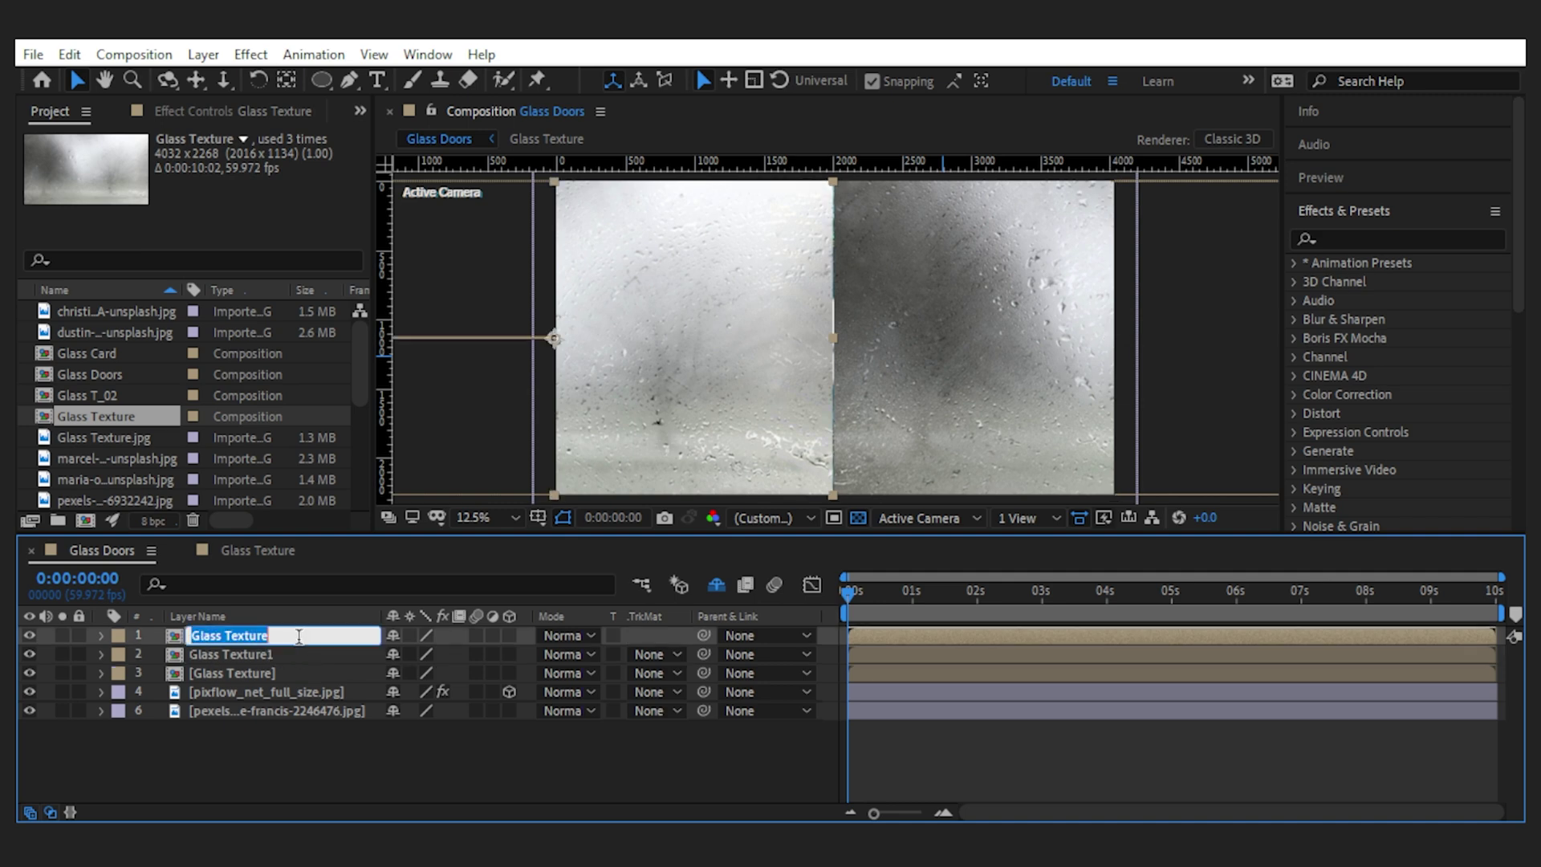
{"action": "key", "text": "Right"}
{"action": "type", "text": "2"}
{"action": "key", "text": "Return"}
{"action": "left_click", "coordinate": [297, 669]}
{"action": "key", "text": "Return"}
{"action": "key", "text": "Right"}
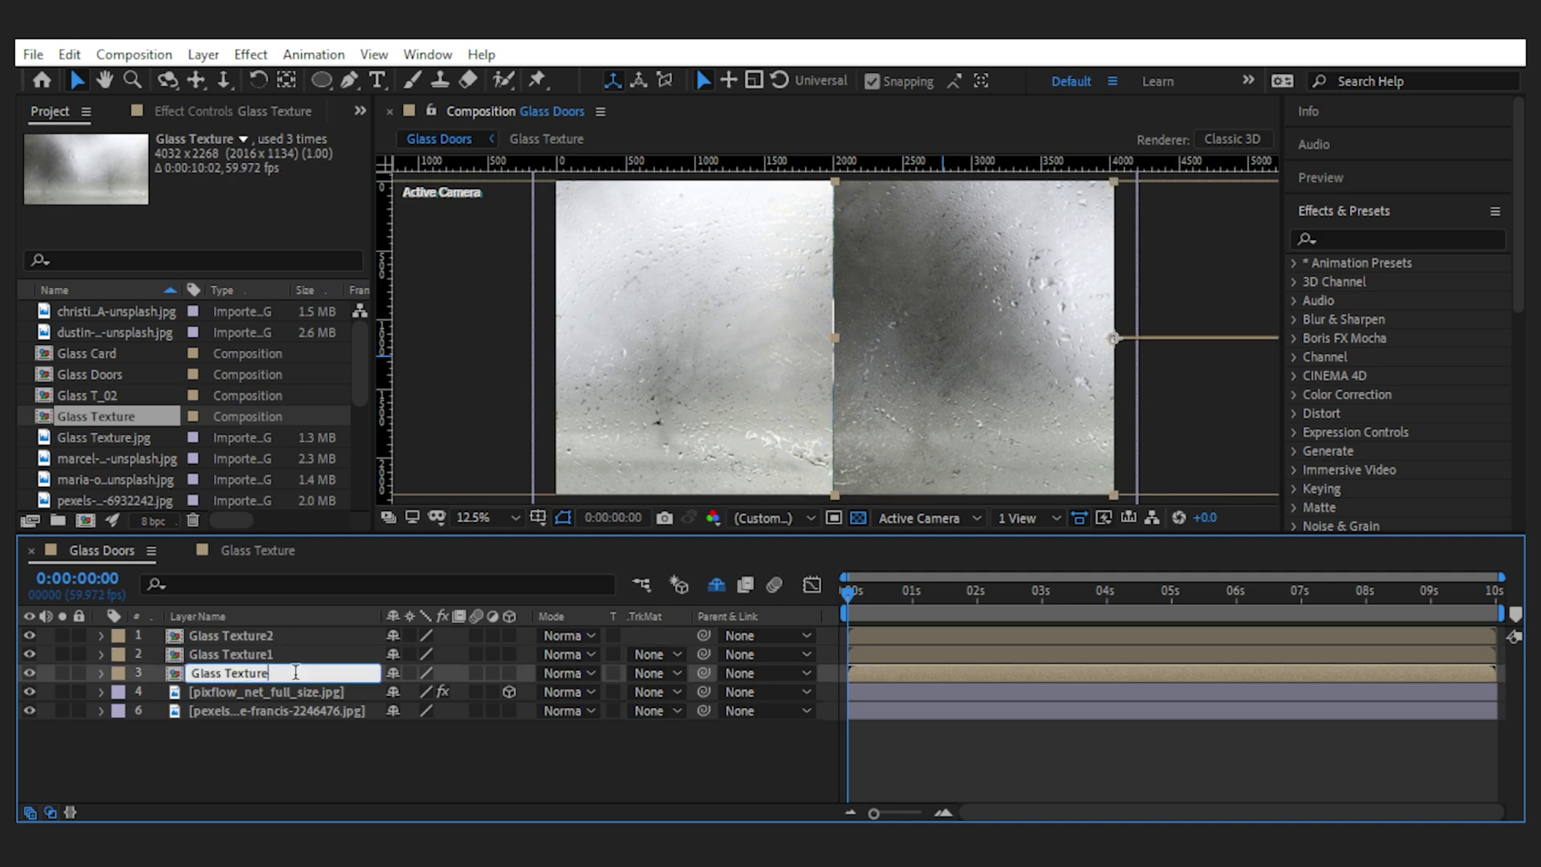
{"action": "key", "text": "Return"}
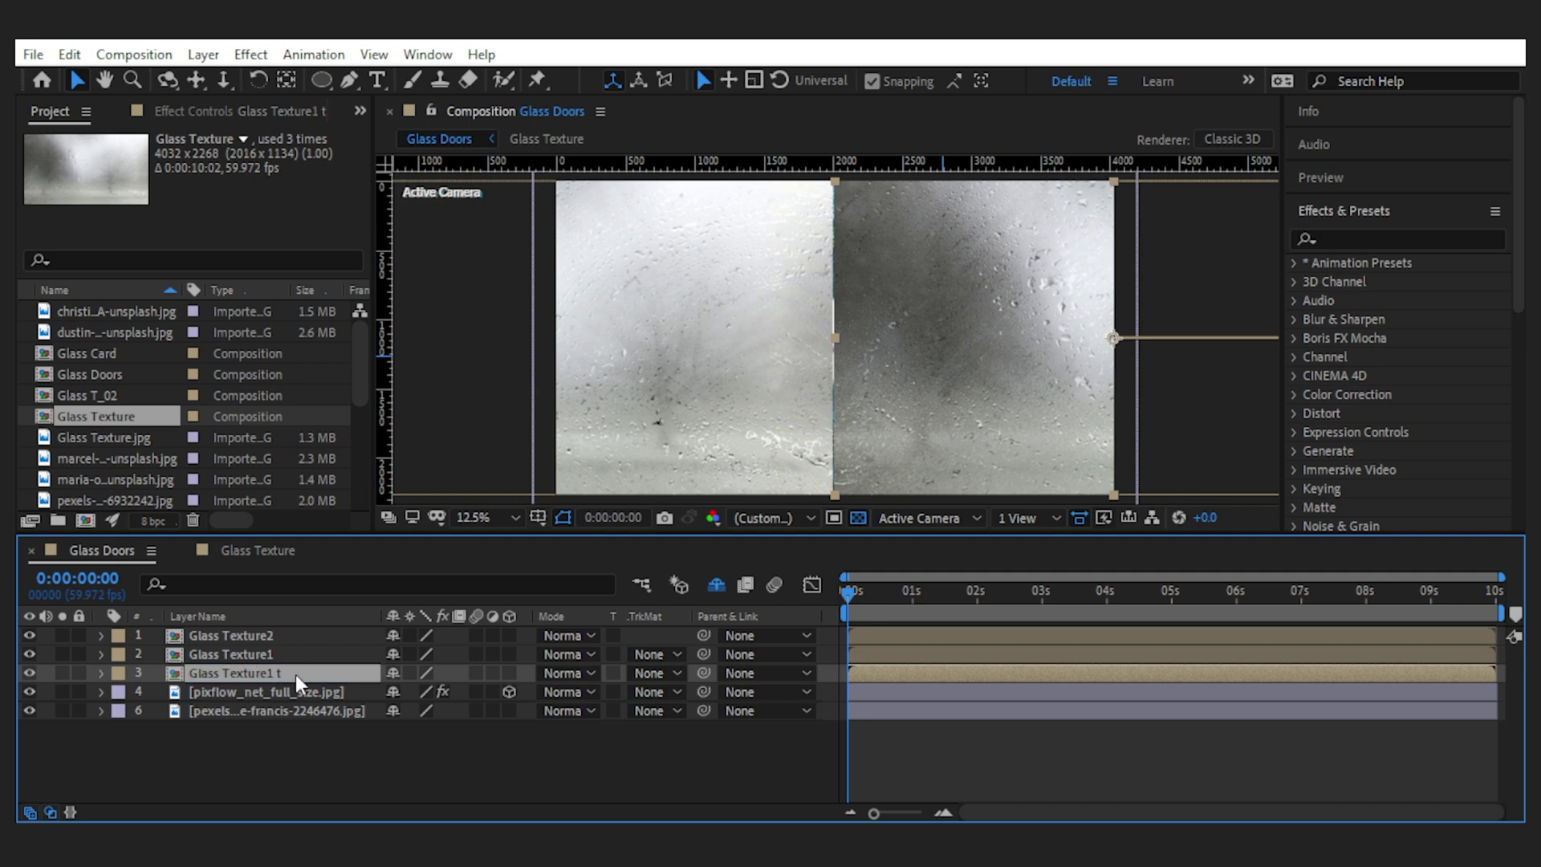
Step: Duplicate Glass Texture2, name the copy Glass Texture2 t and place it directly above Glass Texture1 t
{"action": "left_click", "coordinate": [277, 634]}
{"action": "key", "text": "ctrl+d"}
{"action": "key", "text": "Return"}
{"action": "key", "text": "Right"}
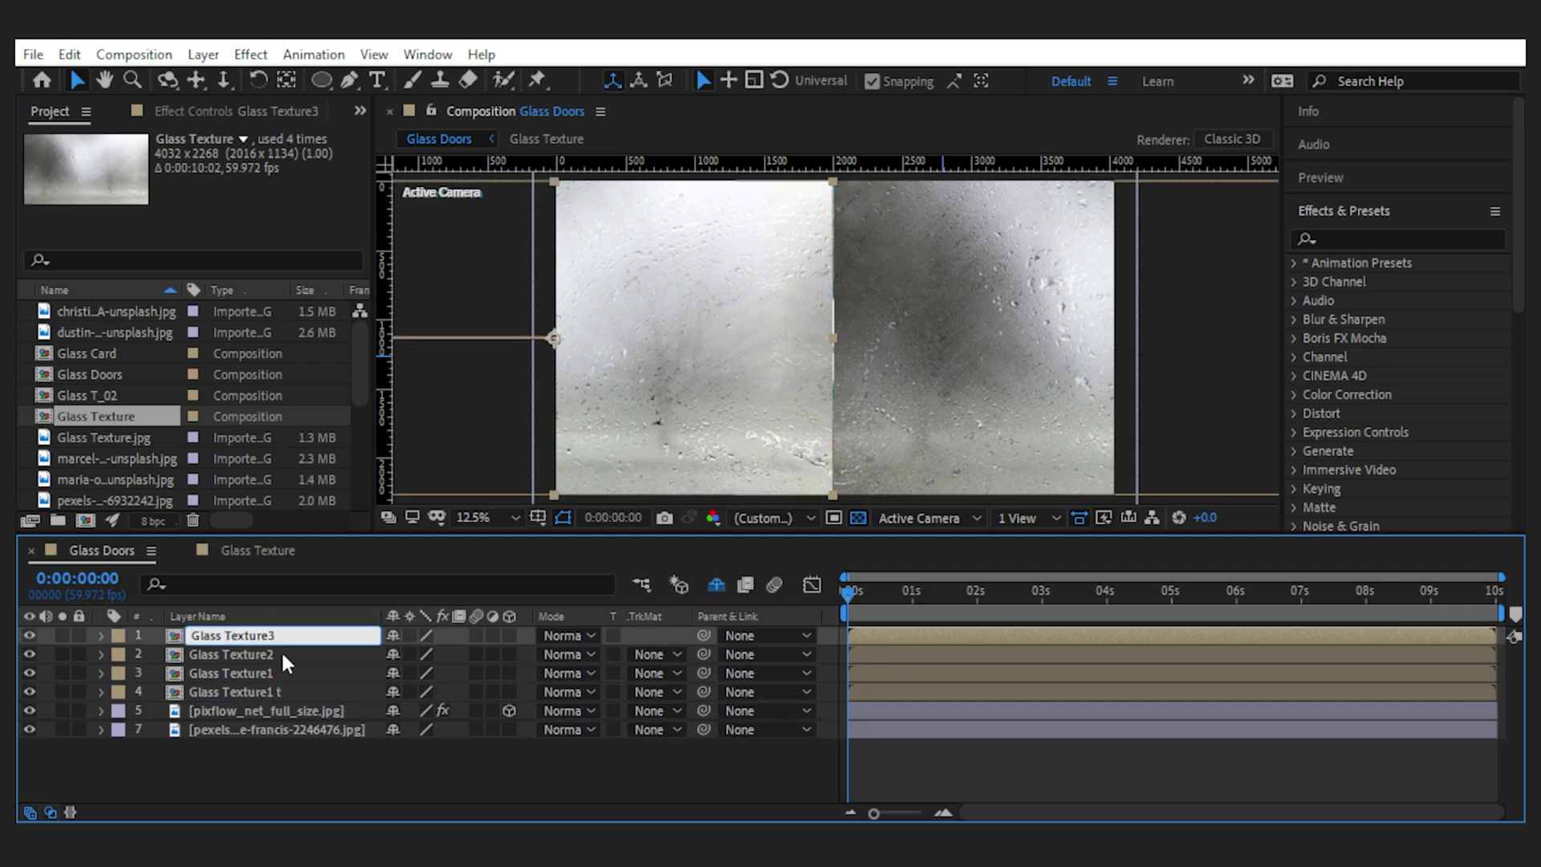
{"action": "key", "text": "BackSpace"}
{"action": "type", "text": "2 t"}
{"action": "key", "text": "Return"}
{"action": "left_click_drag", "start_coordinate": [263, 627], "coordinate": [288, 678]}
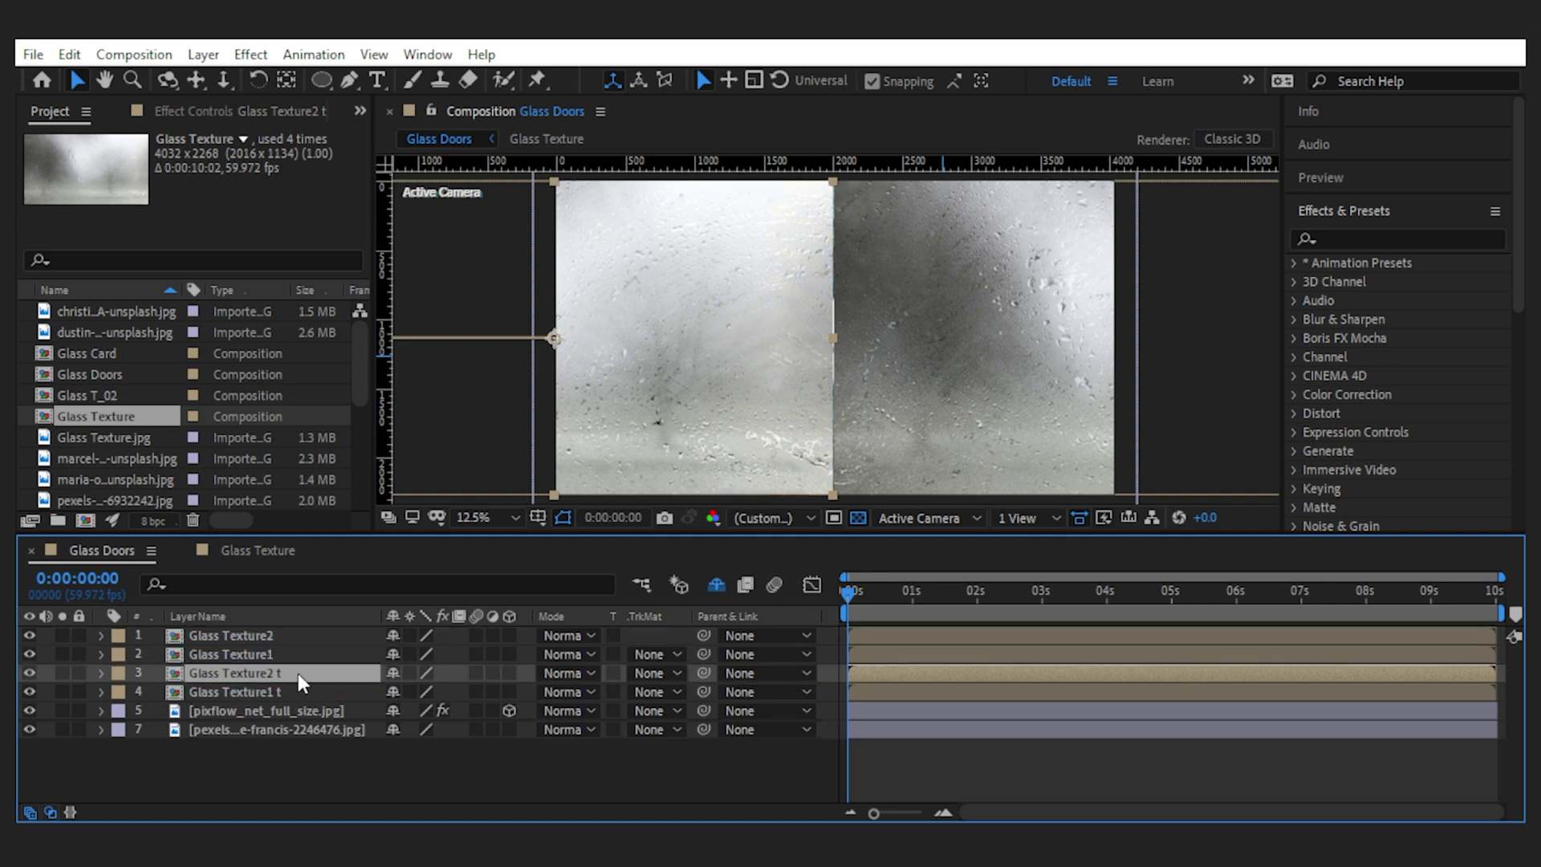
Step: Pre-compose Glass Texture2 t as Glass Texture2 t C, moving all attributes into the new composition
{"action": "right_click", "coordinate": [297, 672]}
{"action": "left_click", "coordinate": [371, 559]}
{"action": "left_click", "coordinate": [819, 260]}
{"action": "key", "text": "BackSpace"}
{"action": "key", "text": "BackSpace"}
{"action": "key", "text": "BackSpace"}
{"action": "key", "text": "BackSpace"}
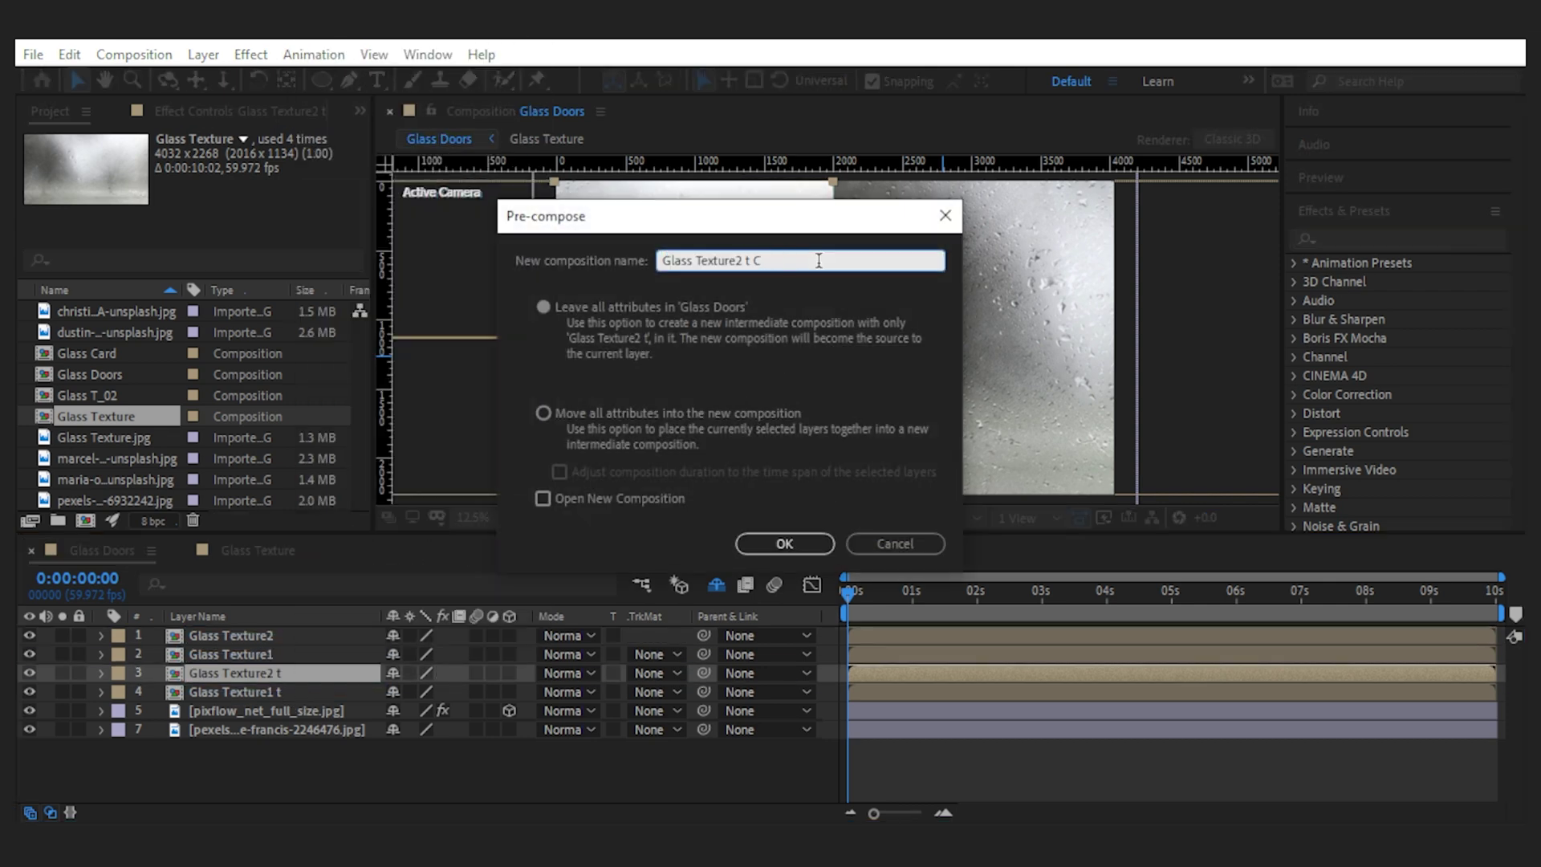
{"action": "left_click", "coordinate": [543, 413]}
{"action": "left_click", "coordinate": [785, 543]}
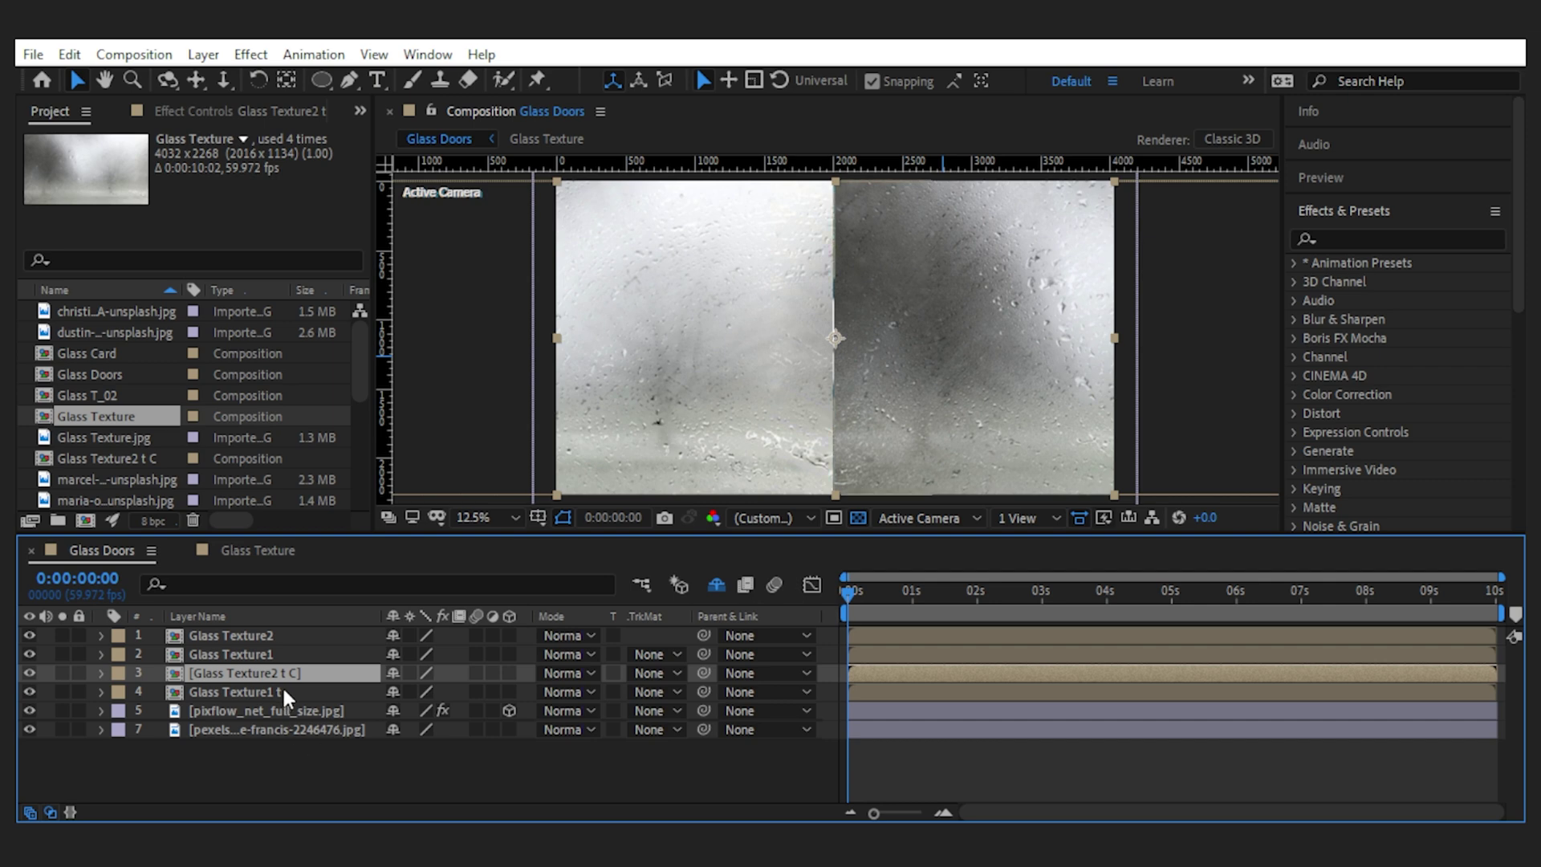
Step: Pre-compose Glass Texture1 t as Glass Texture1 t C, moving all attributes into the new composition
{"action": "right_click", "coordinate": [284, 690]}
{"action": "left_click", "coordinate": [341, 564]}
{"action": "left_click", "coordinate": [844, 260]}
{"action": "key", "text": "BackSpace"}
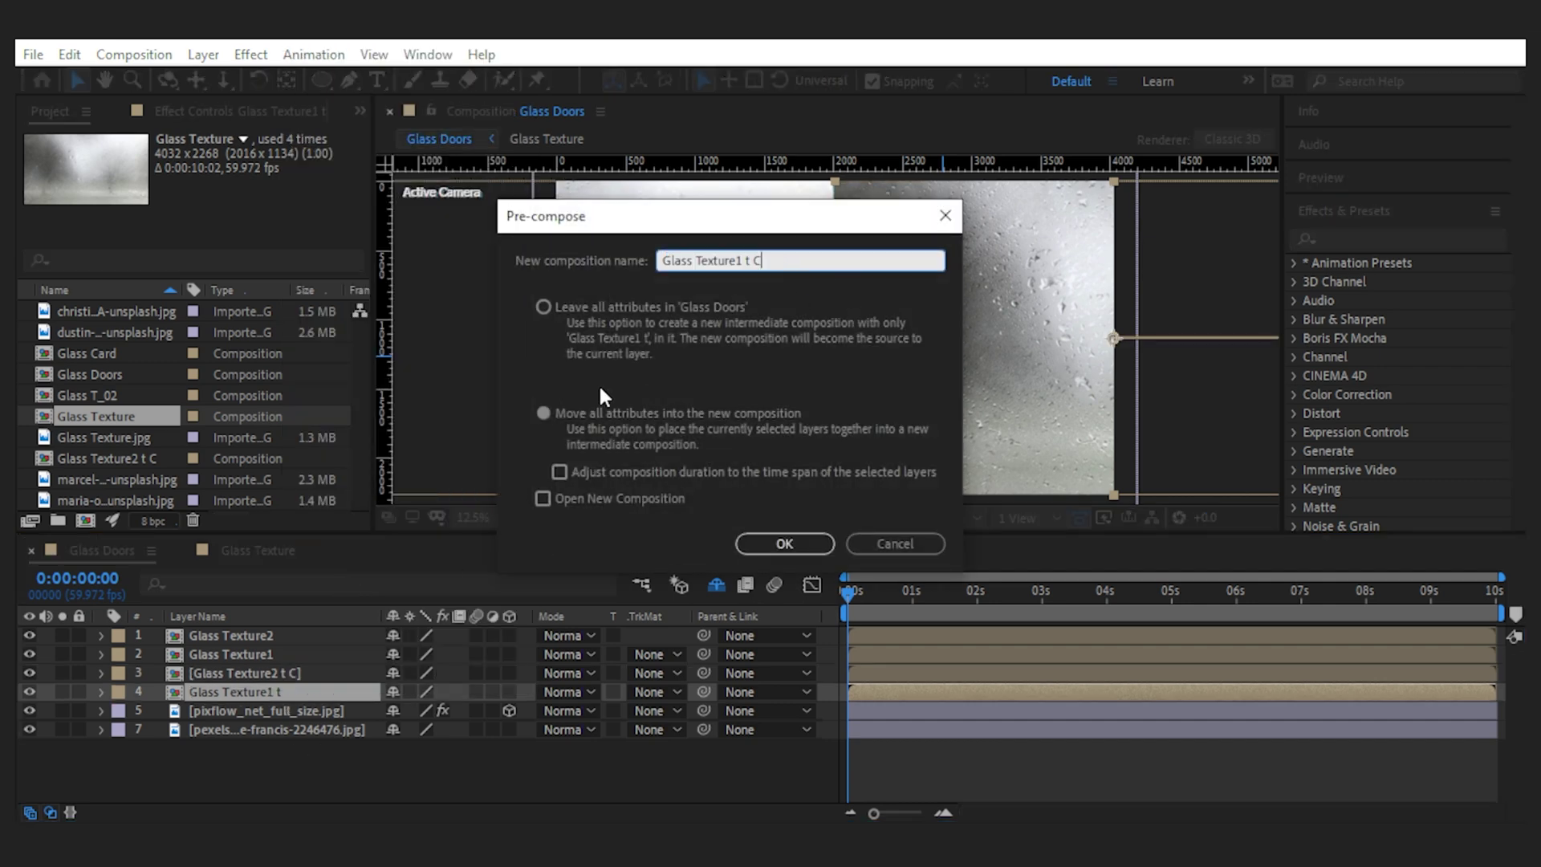
{"action": "key", "text": "Return"}
Step: Hide the two pre-composed texture layers and turn Glass Texture2 and Glass Texture1 into adjustment layers
{"action": "left_click_drag", "start_coordinate": [29, 672], "coordinate": [29, 692]}
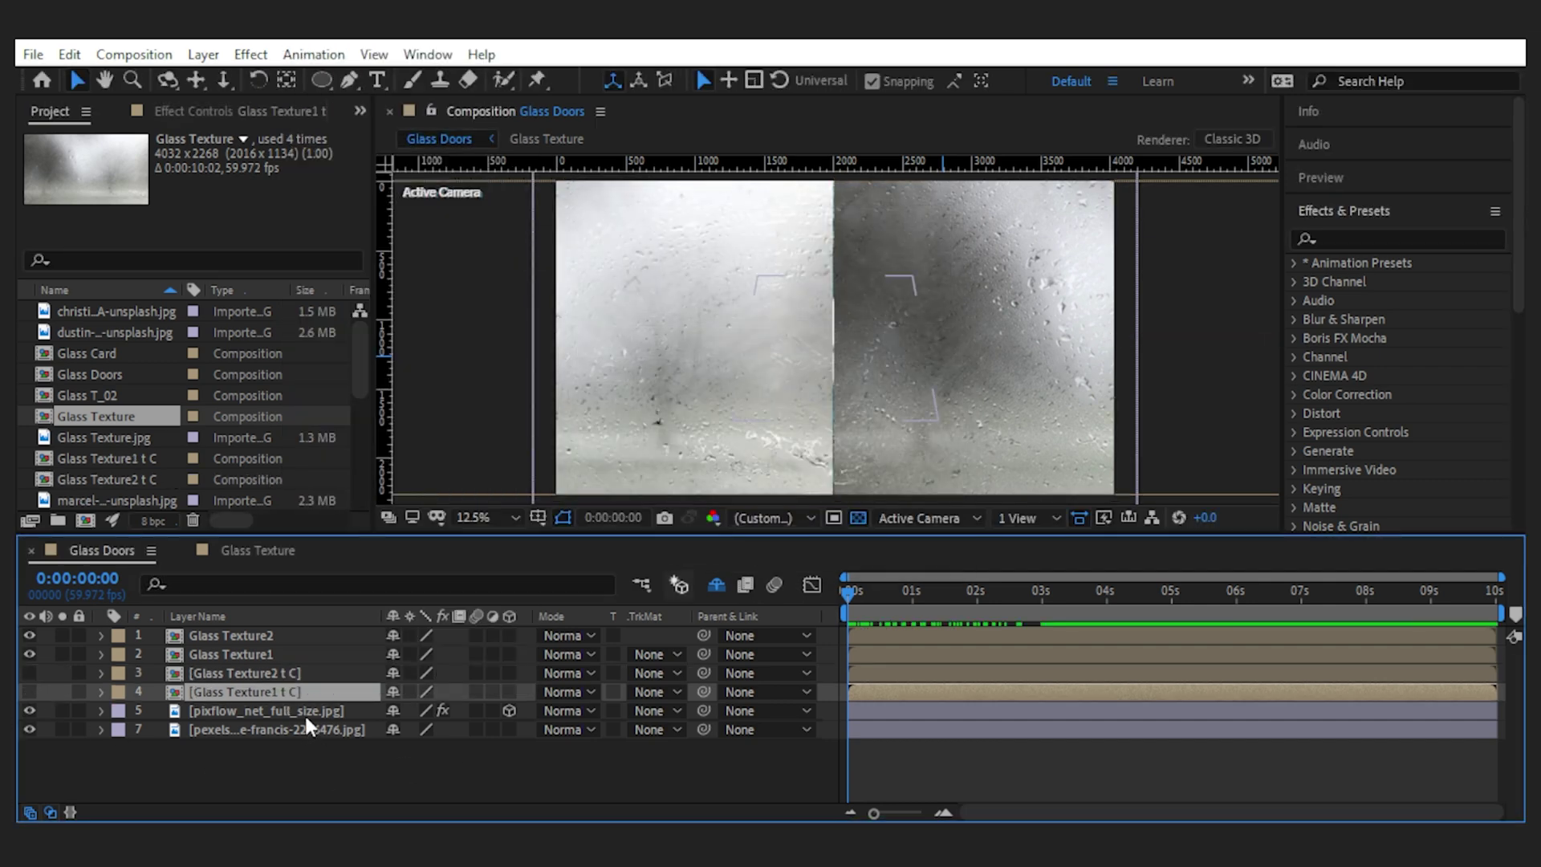
{"action": "left_click", "coordinate": [493, 635]}
{"action": "left_click", "coordinate": [493, 652]}
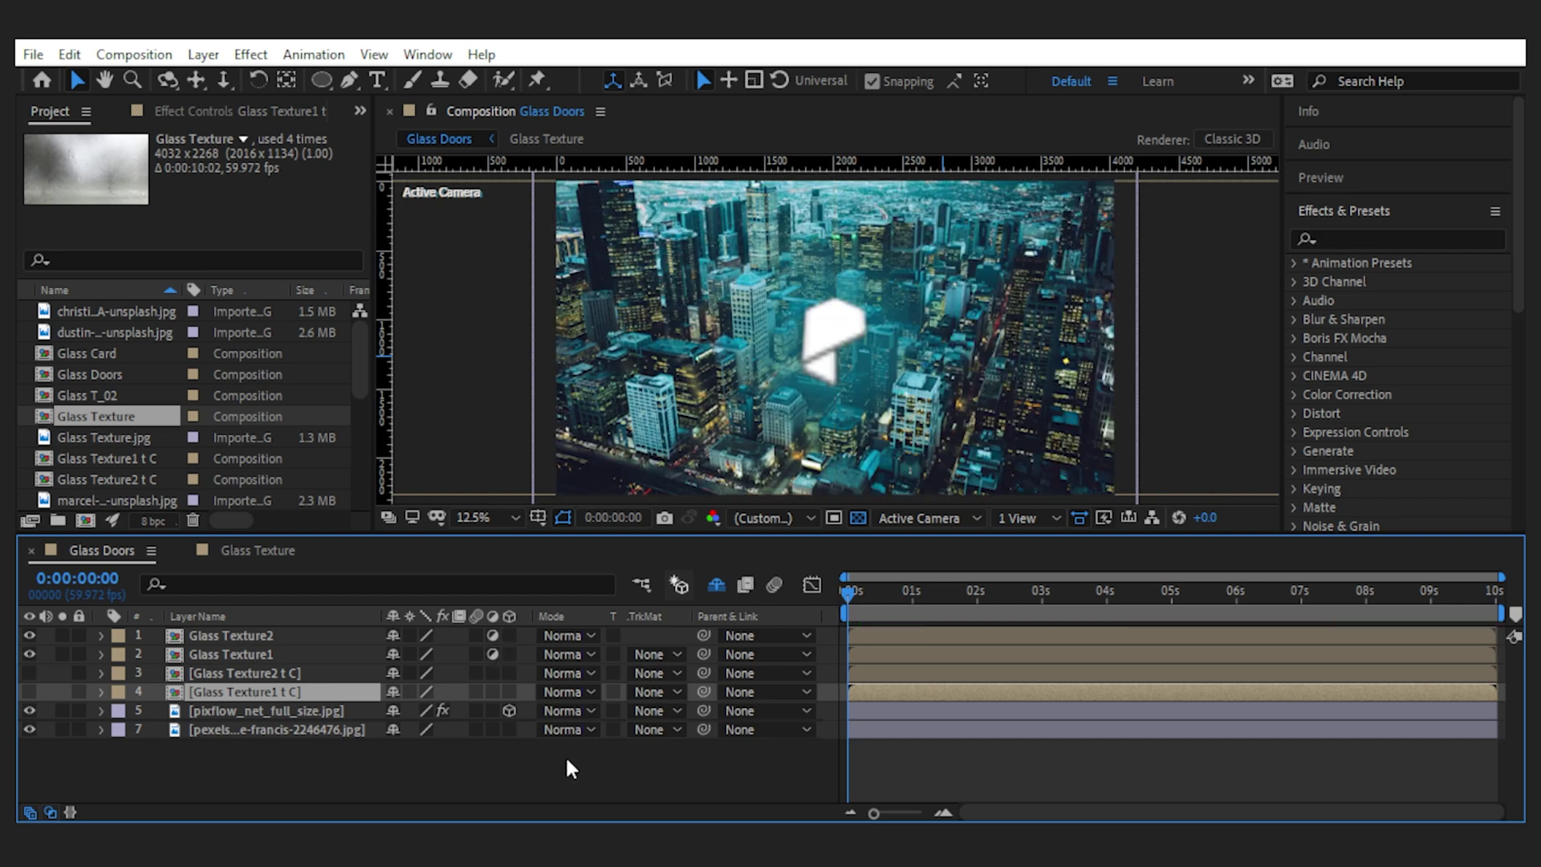
Step: Apply Fast Box Blur to Glass Texture1 and set its blur radius to 13
{"action": "left_click", "coordinate": [281, 654]}
{"action": "left_click", "coordinate": [1352, 240]}
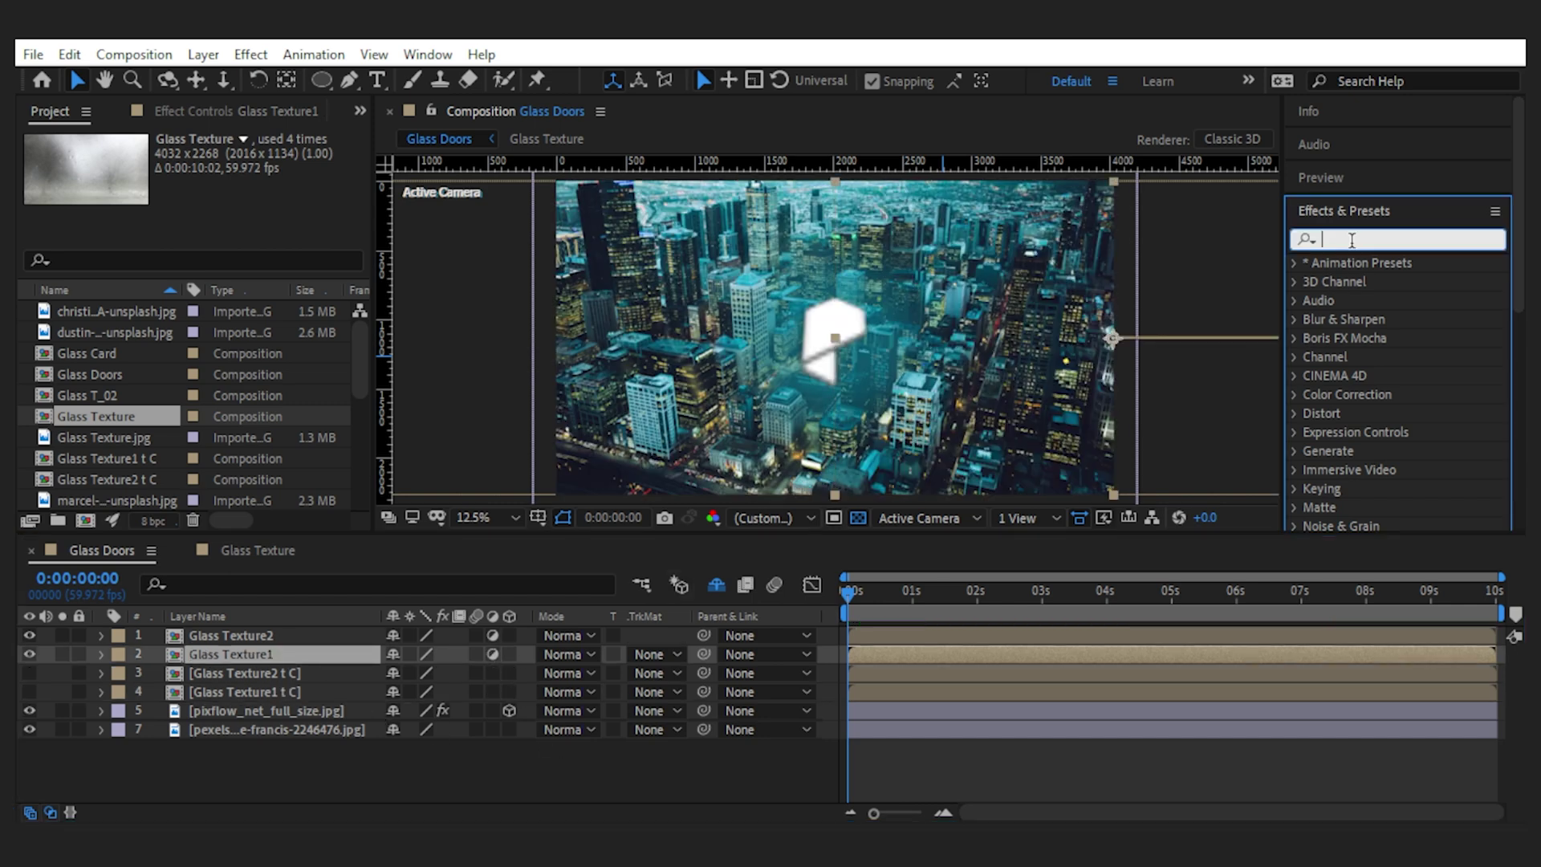
{"action": "type", "text": "fast b"}
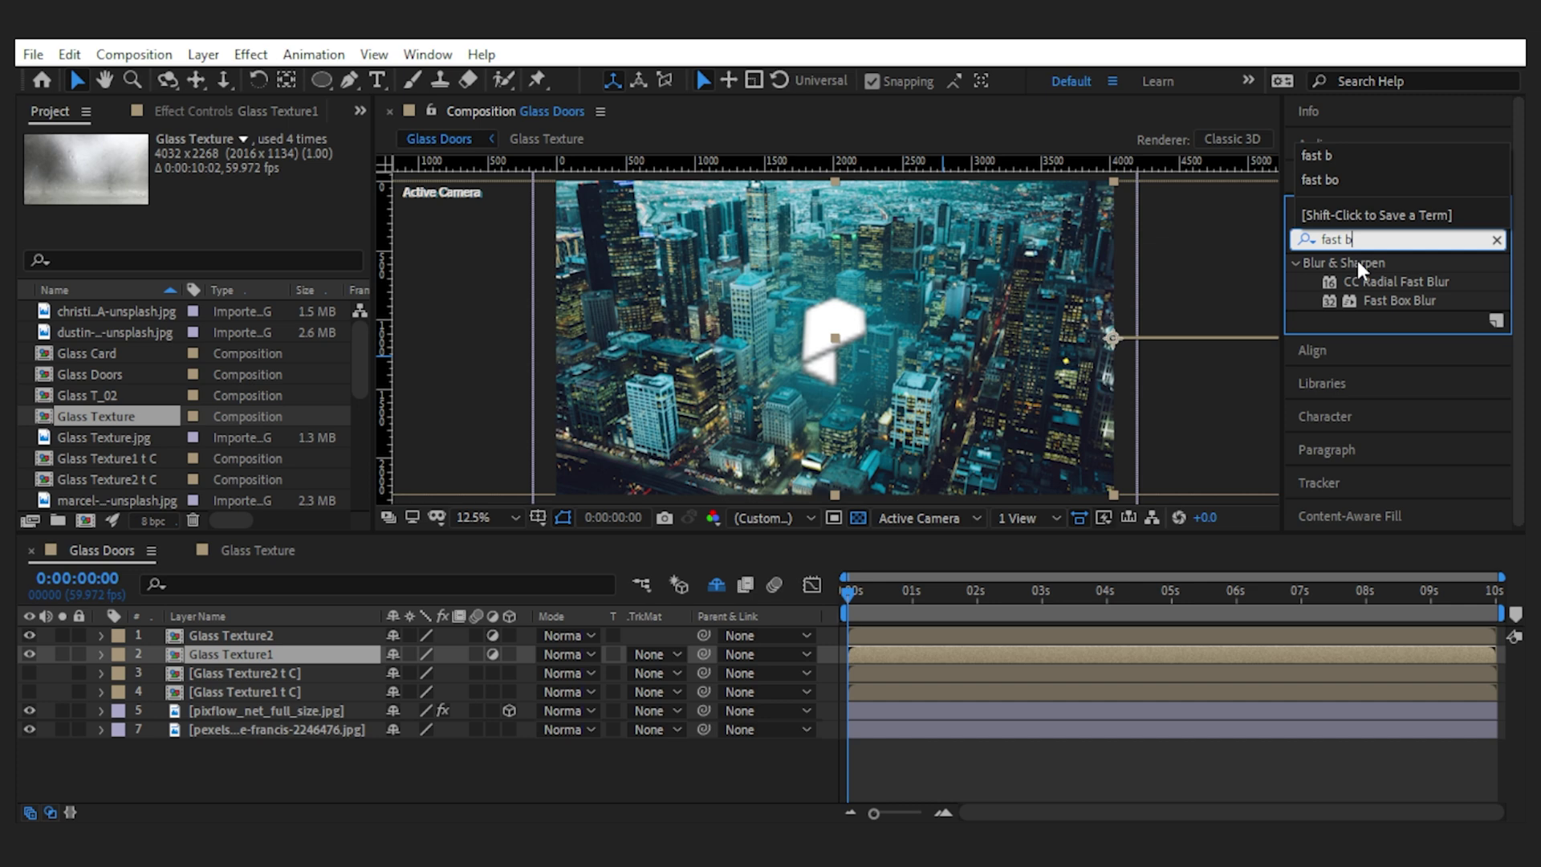
{"action": "left_click_drag", "start_coordinate": [1397, 300], "coordinate": [285, 654]}
{"action": "left_click", "coordinate": [220, 177]}
{"action": "type", "text": "15"}
{"action": "key", "text": "Return"}
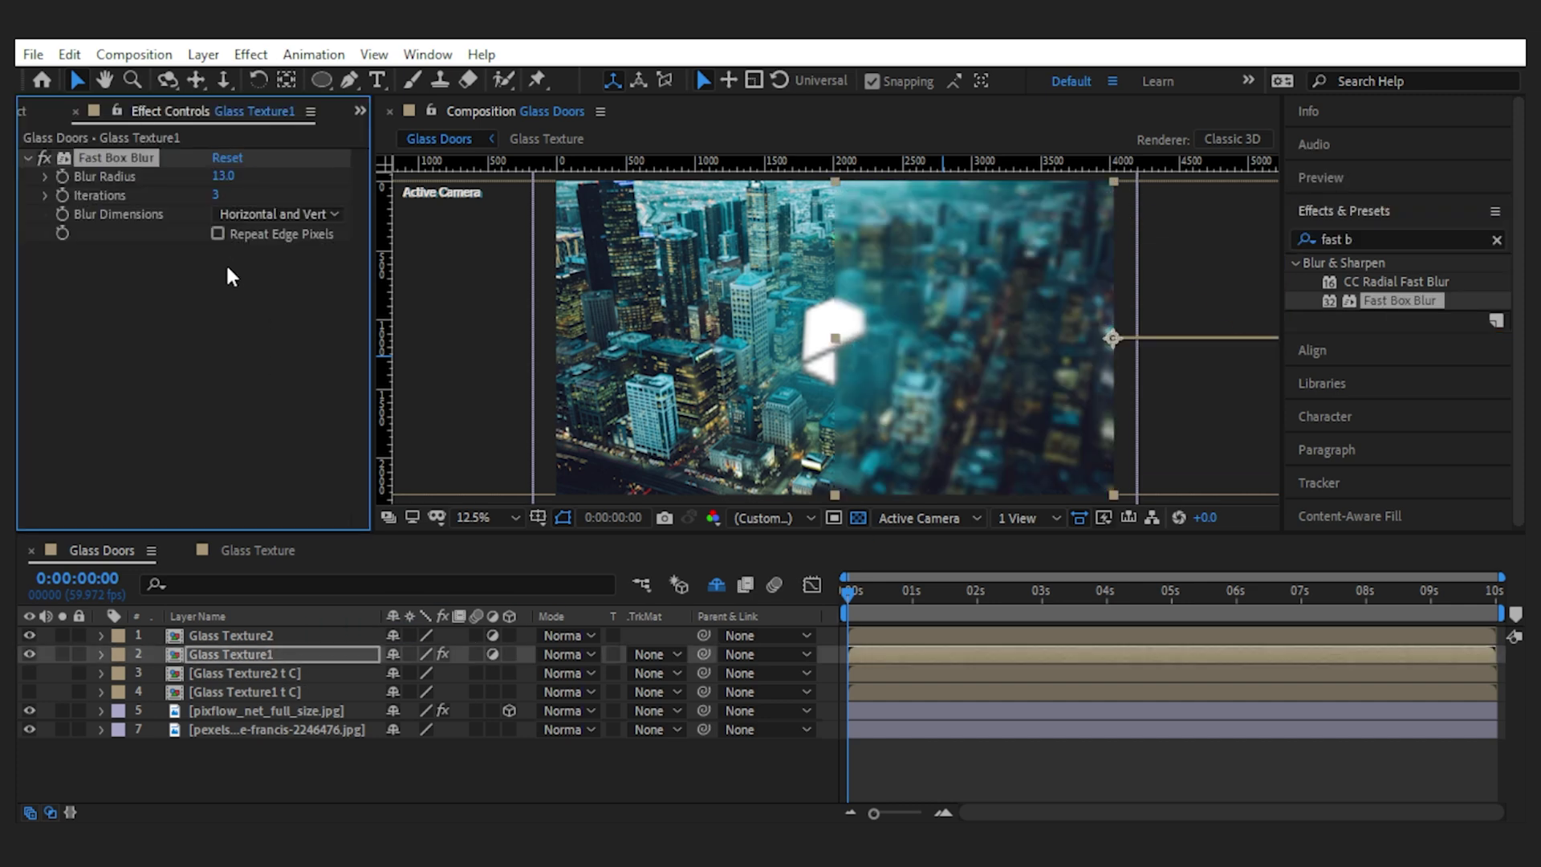
{"action": "left_click", "coordinate": [28, 158]}
Step: Add the Transform effect to Glass Texture1 and set its scale to 105
{"action": "left_click", "coordinate": [1303, 239]}
{"action": "type", "text": "trans"}
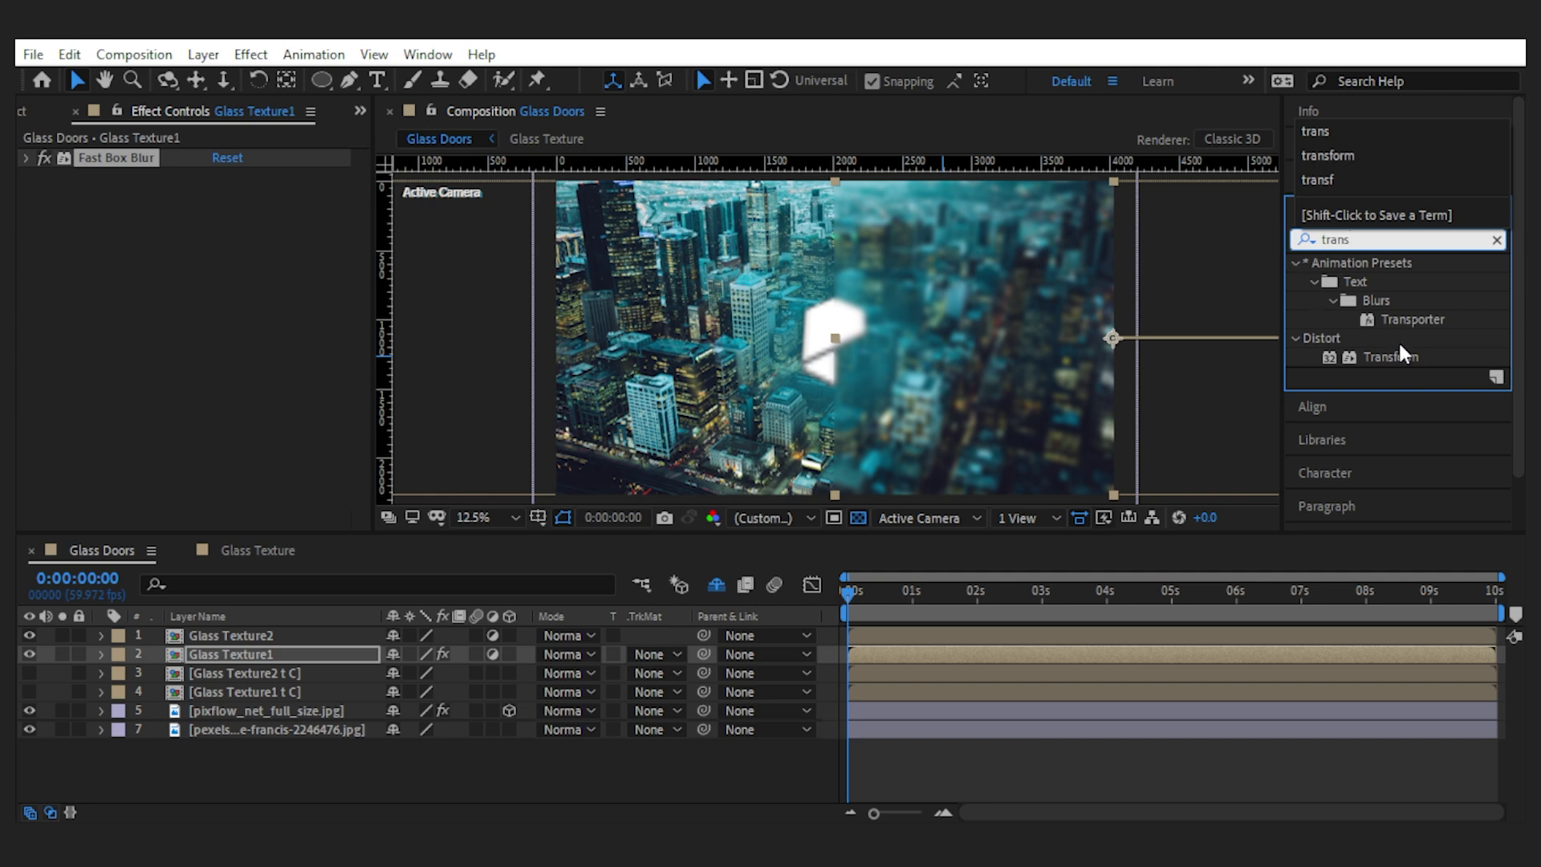
{"action": "left_click_drag", "start_coordinate": [1403, 354], "coordinate": [254, 344]}
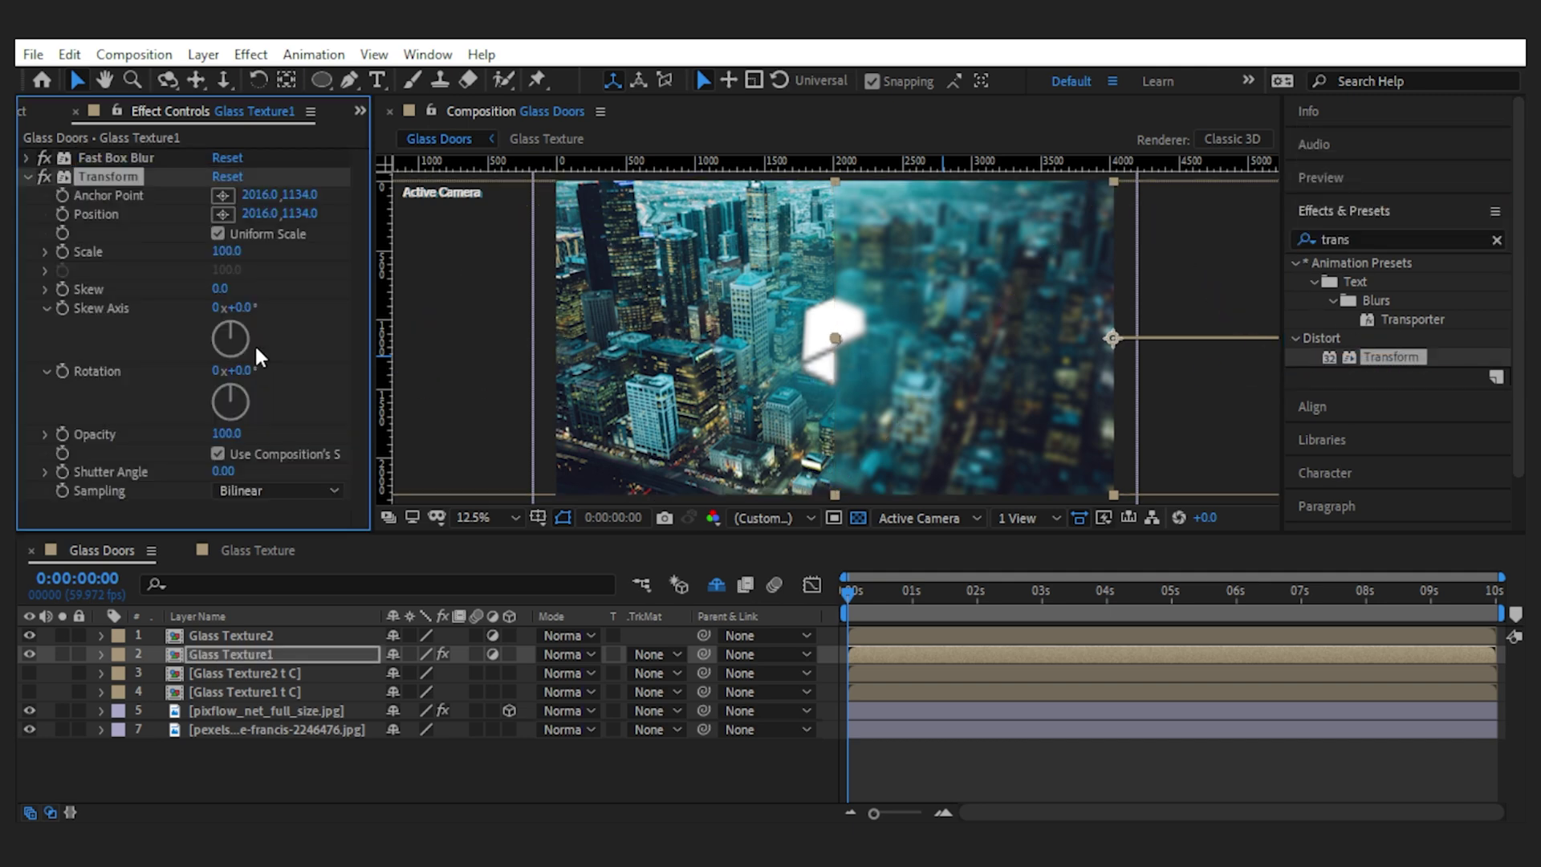
{"action": "left_click", "coordinate": [226, 252]}
{"action": "left_click", "coordinate": [28, 177]}
Step: Add the Curves effect to Glass Texture1 and raise the RGB midtones slightly
{"action": "left_click", "coordinate": [1353, 239]}
{"action": "type", "text": "curv"}
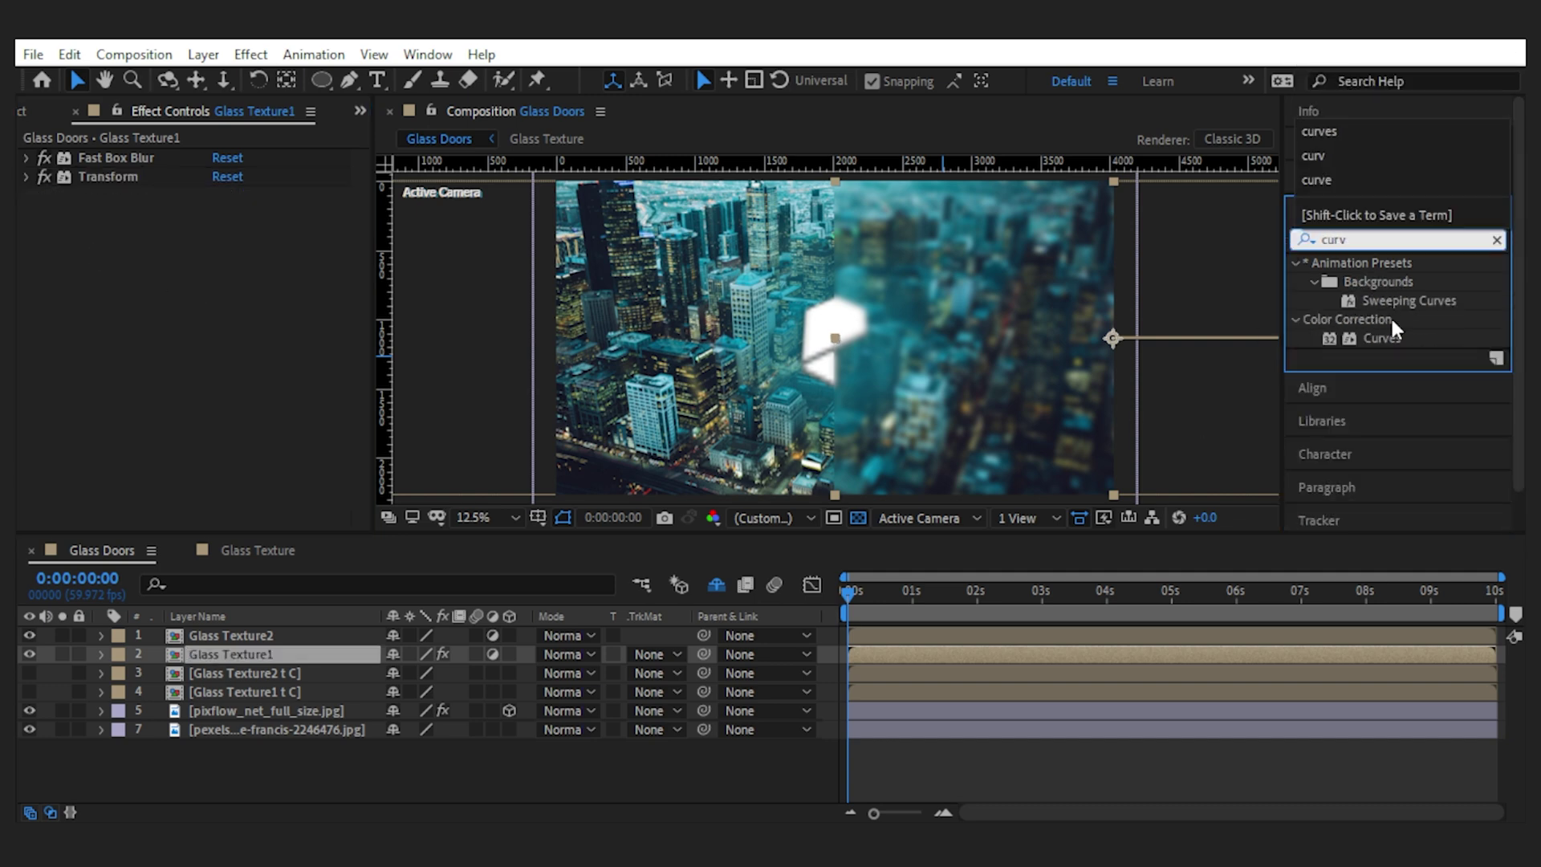
{"action": "double_click", "coordinate": [1385, 336]}
{"action": "left_click_drag", "start_coordinate": [201, 385], "coordinate": [187, 371]}
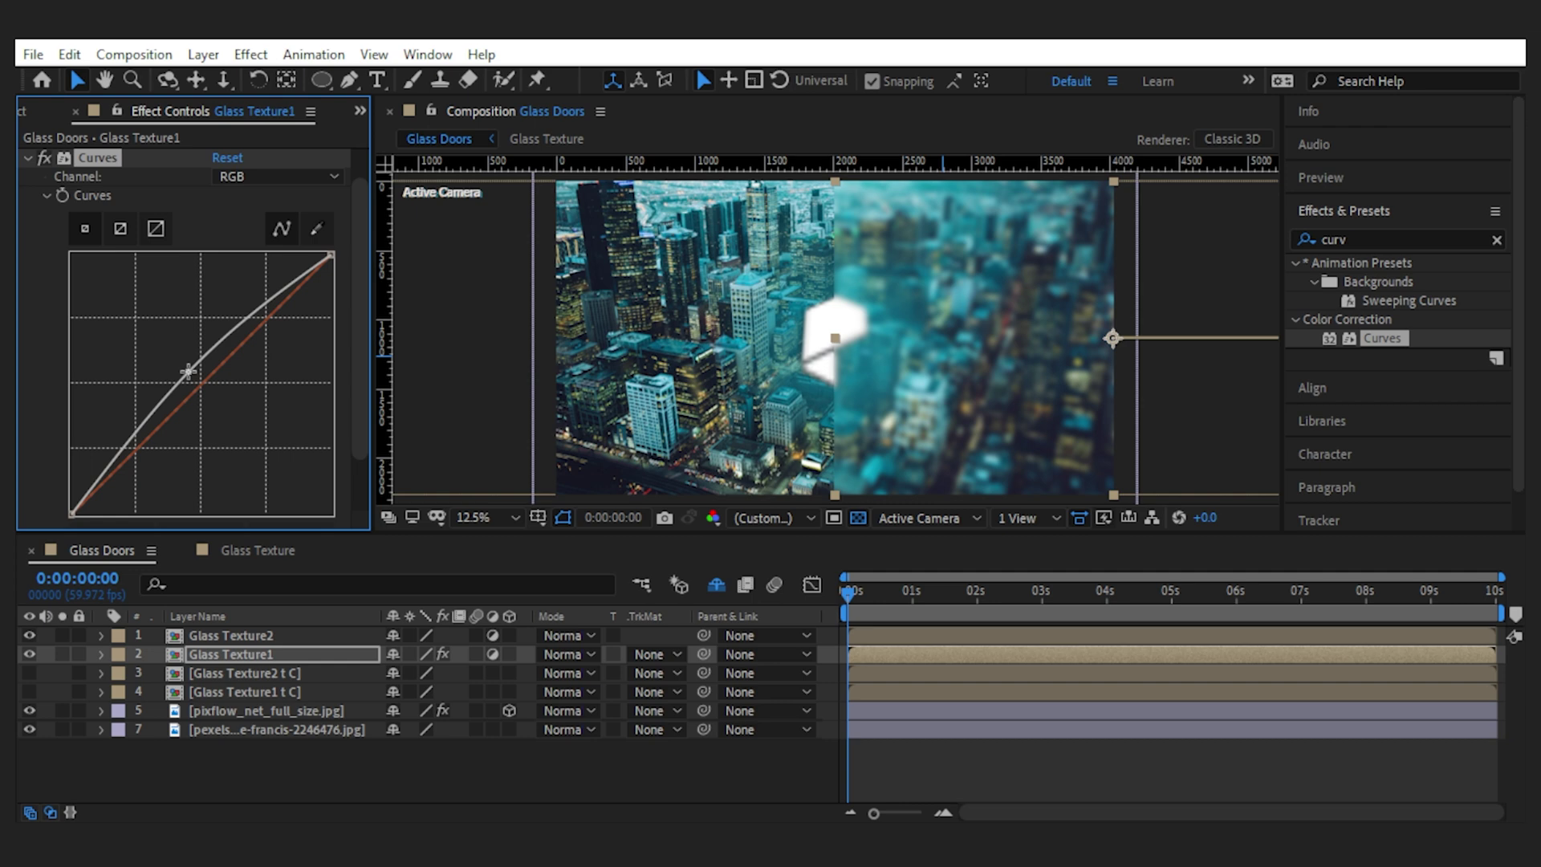
{"action": "left_click", "coordinate": [28, 158]}
{"action": "left_click", "coordinate": [170, 298]}
Step: Add the Displacement Map effect to Glass Texture1 with Glass Texture1 t C as the displacement map layer
{"action": "left_click_drag", "start_coordinate": [1369, 235], "coordinate": [1302, 244]}
{"action": "type", "text": "dis"}
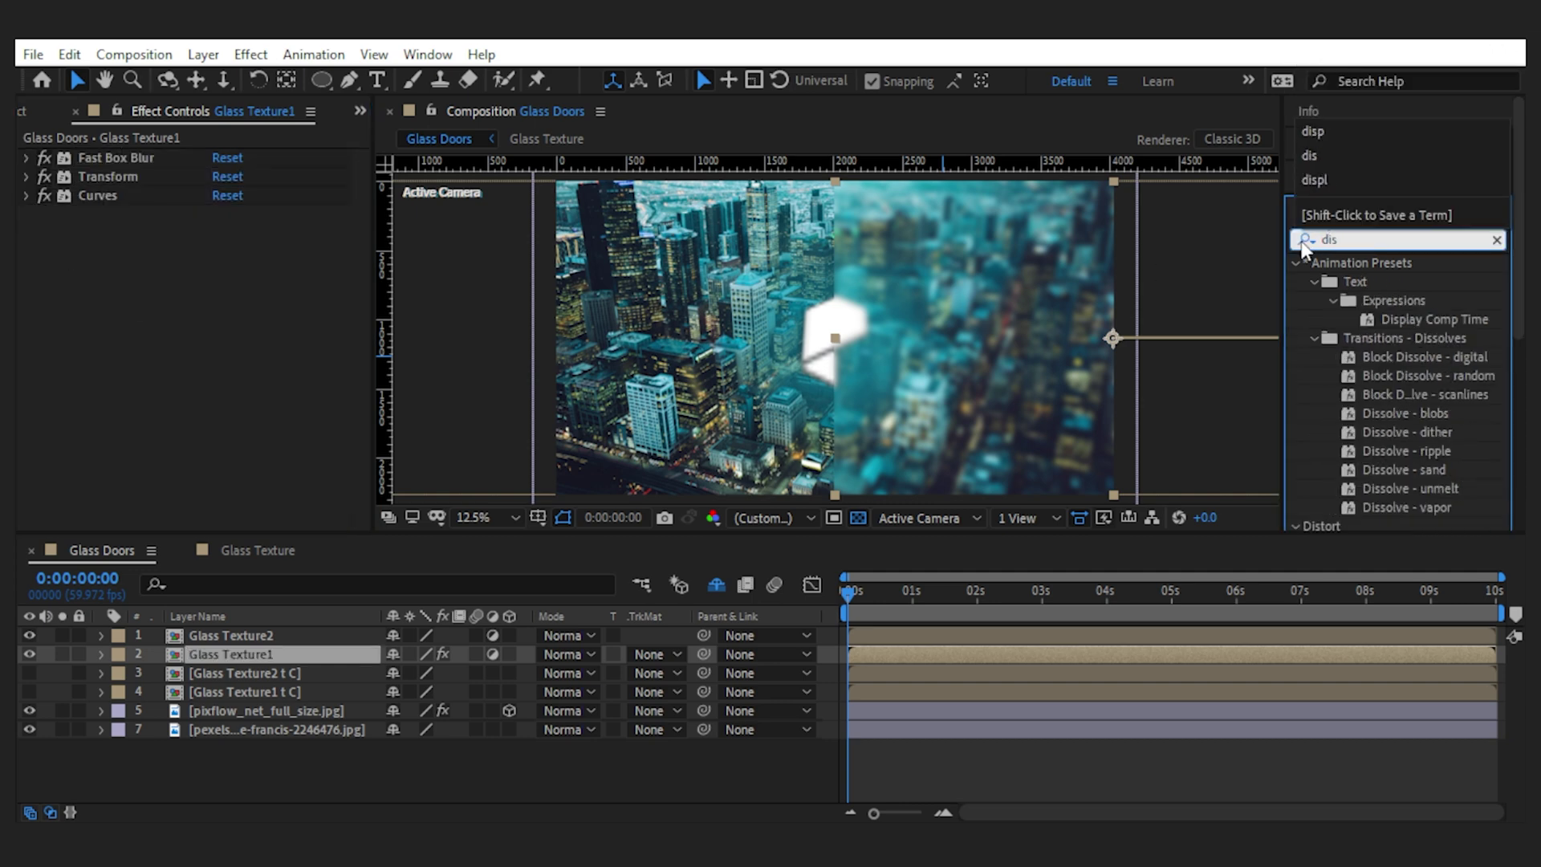
{"action": "type", "text": "pl"}
{"action": "left_click_drag", "start_coordinate": [1395, 356], "coordinate": [156, 316]}
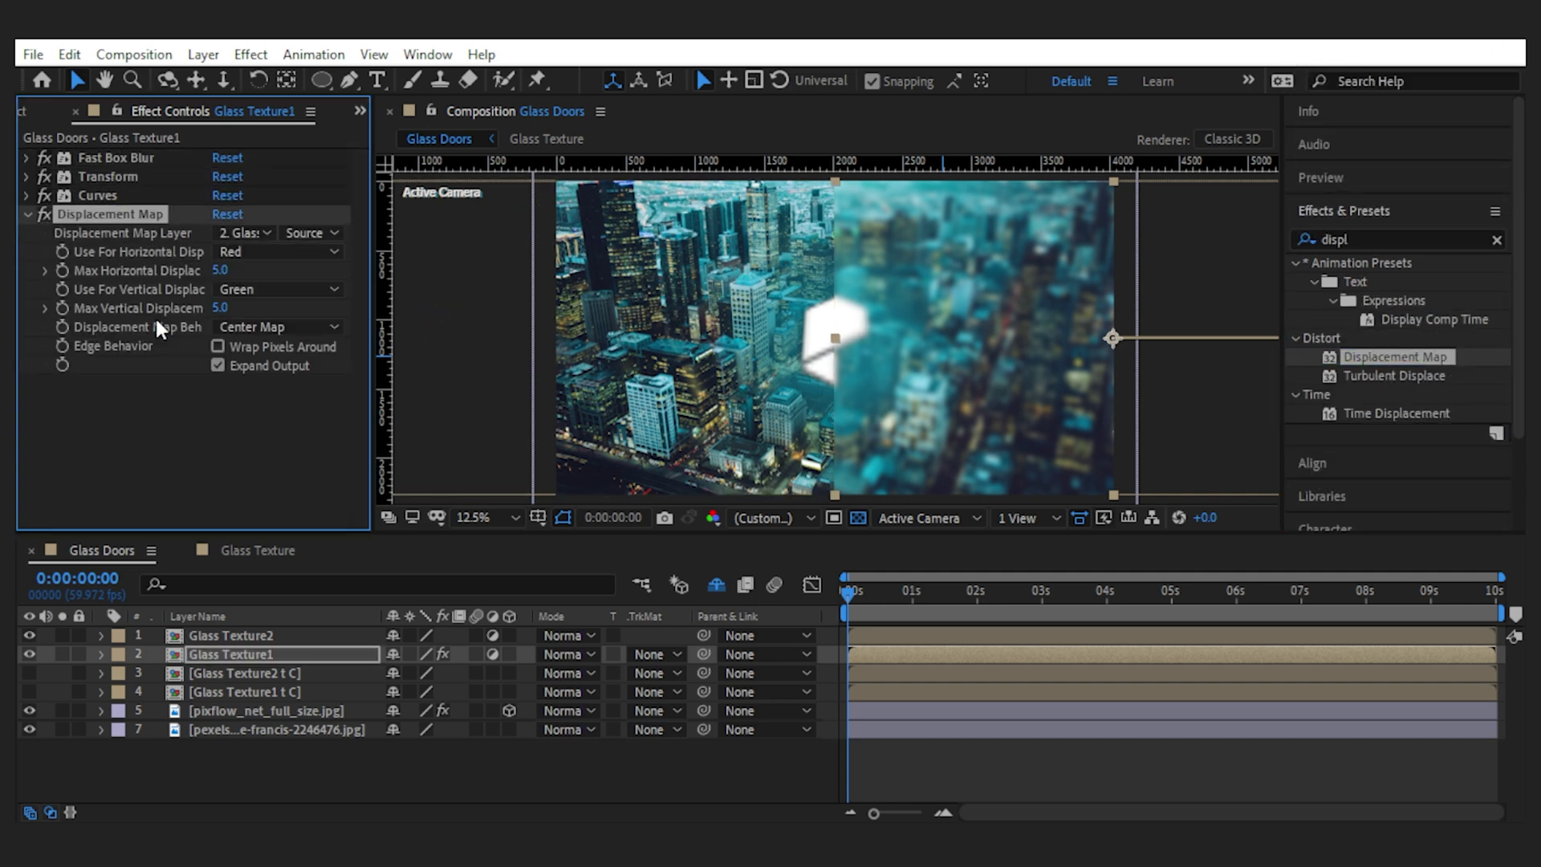
{"action": "left_click", "coordinate": [241, 233]}
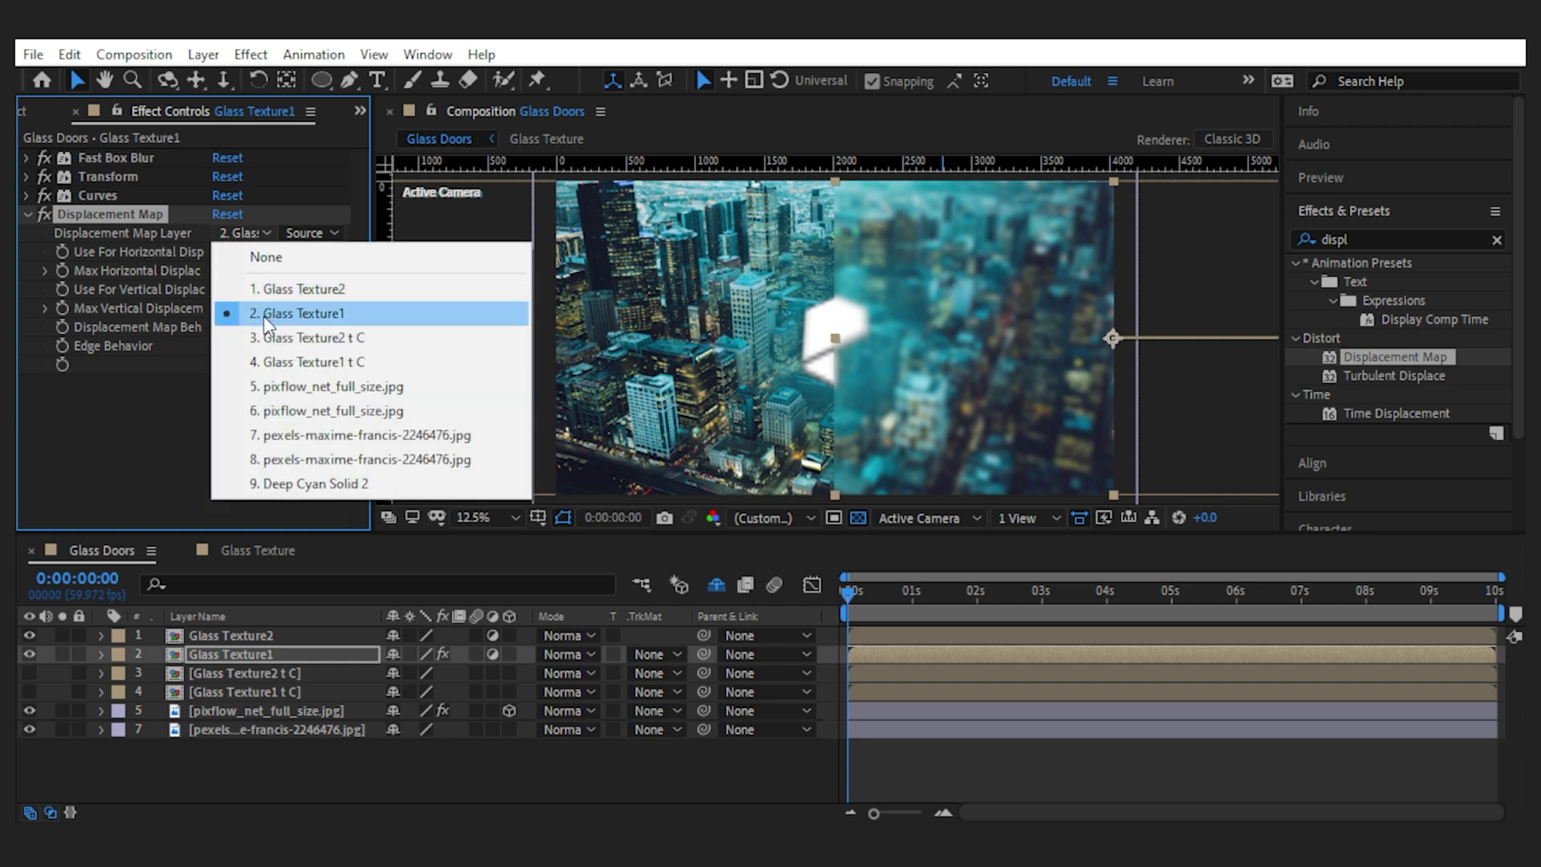
{"action": "left_click", "coordinate": [268, 354]}
Step: Set the displacement map's Max Horizontal Displacement to 25 and check the blurred glass area in the preview
{"action": "left_click", "coordinate": [221, 271]}
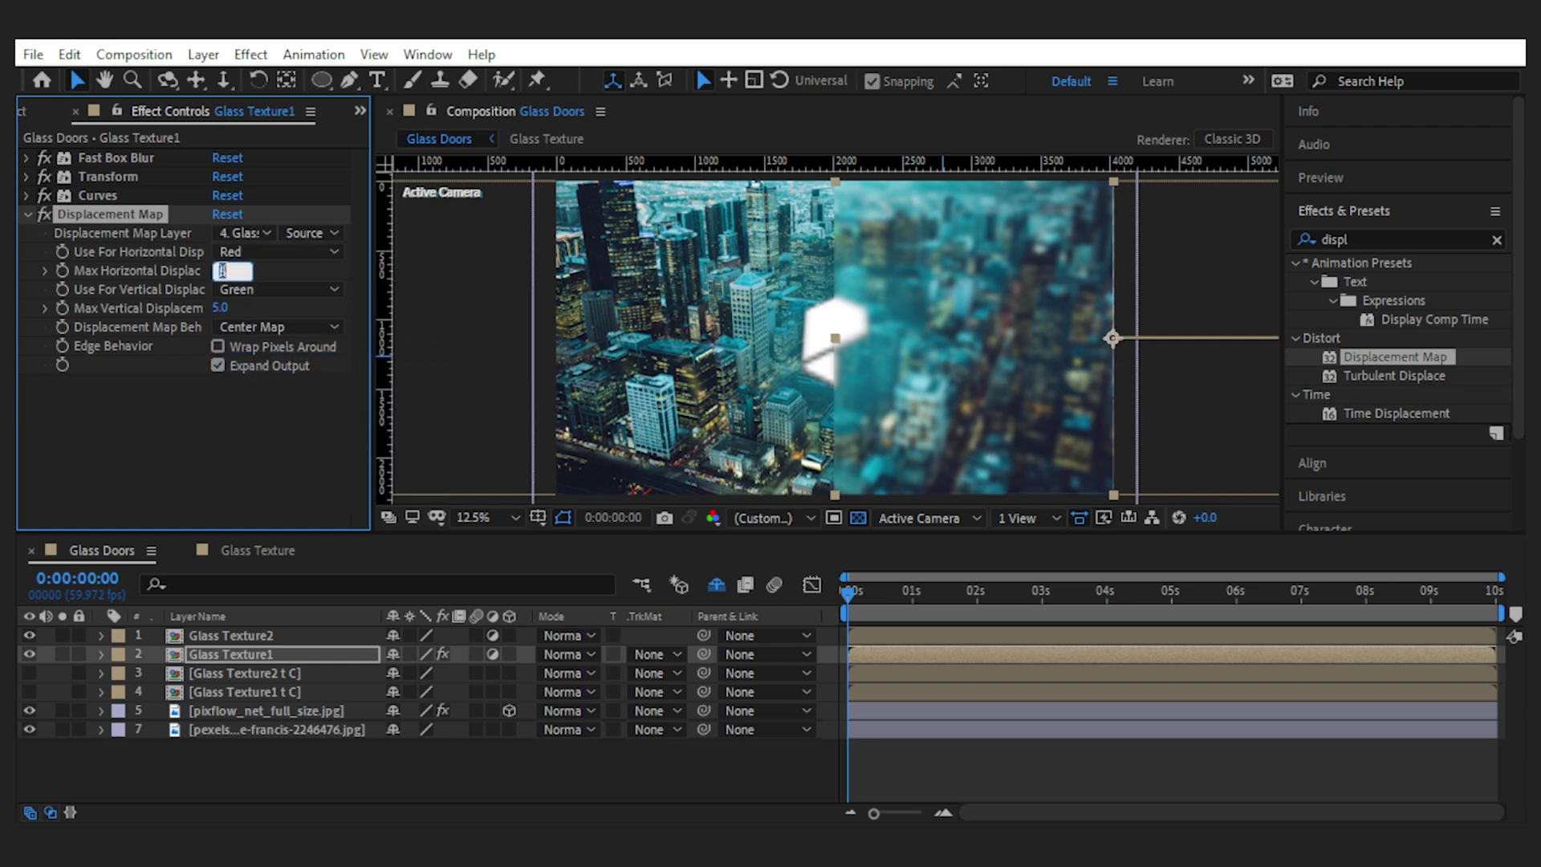
{"action": "type", "text": "25"}
{"action": "key", "text": "Return"}
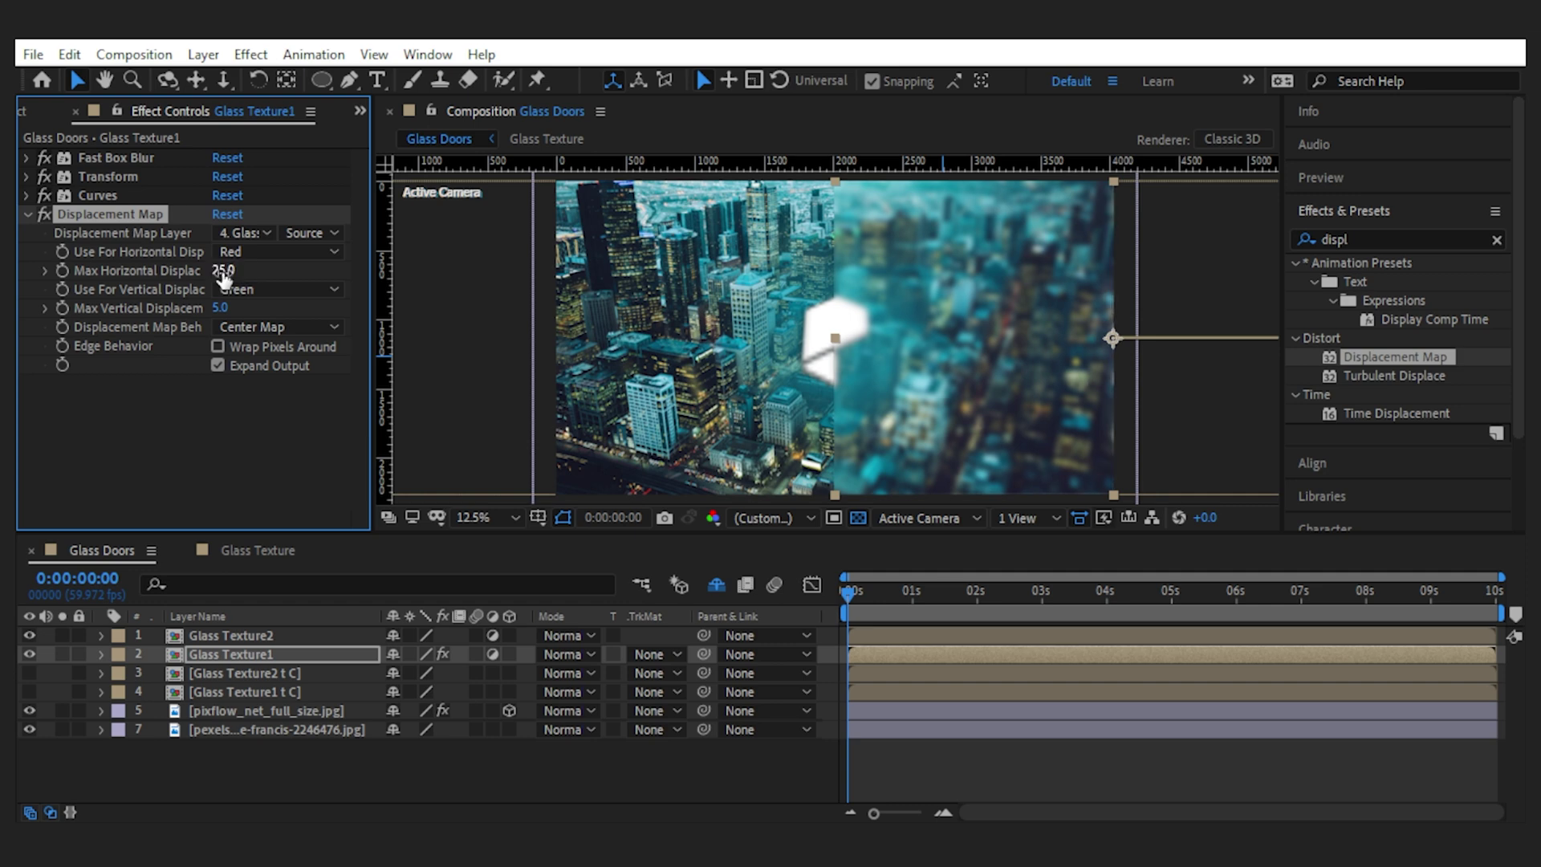
{"action": "key", "text": "period"}
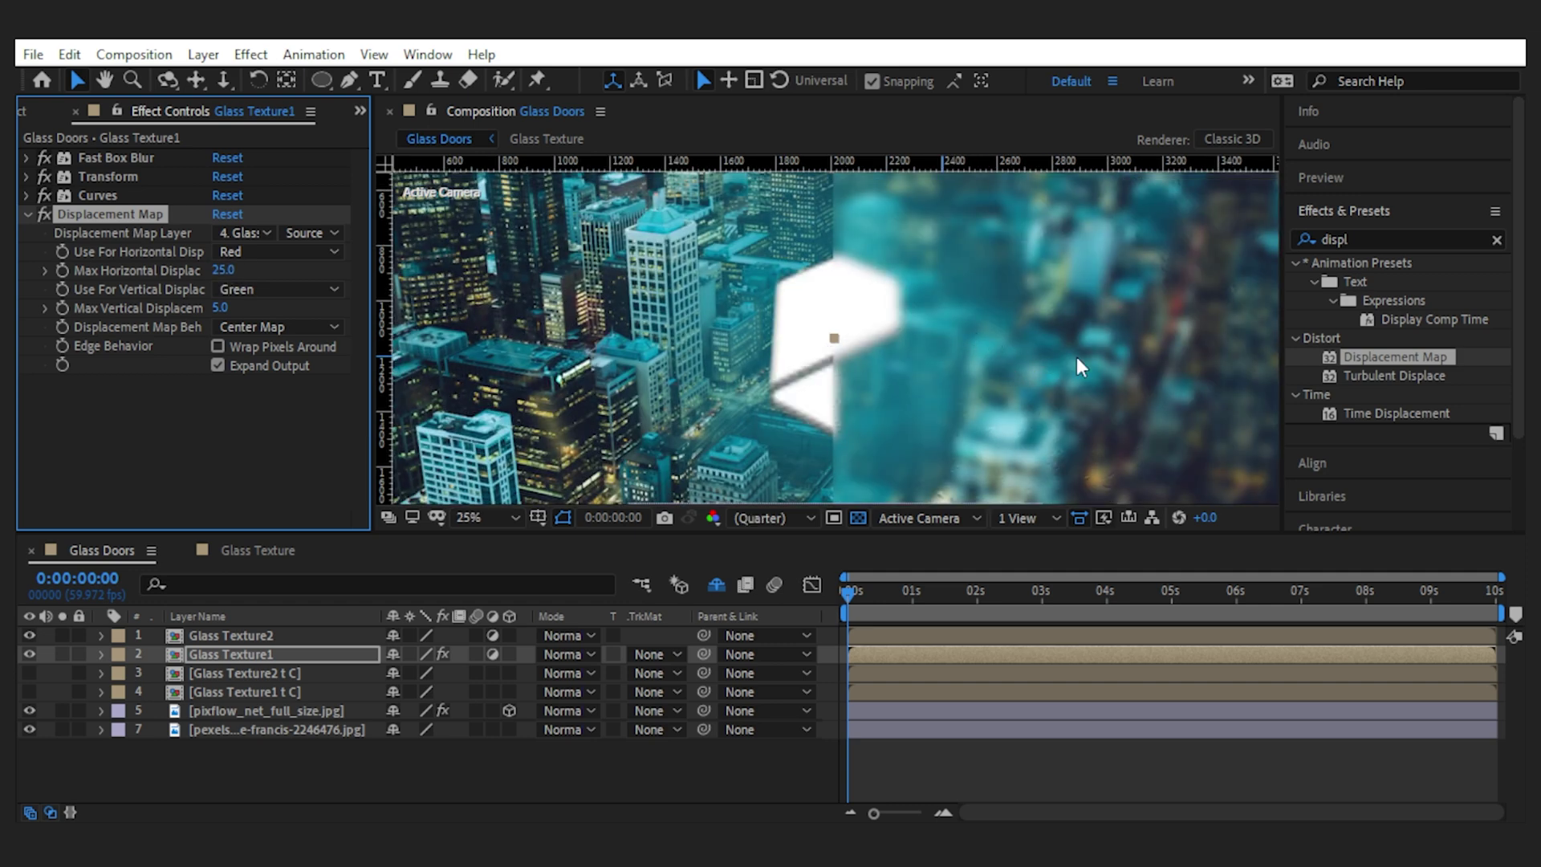
{"action": "left_click", "coordinate": [775, 518]}
{"action": "left_click", "coordinate": [775, 557]}
{"action": "left_click", "coordinate": [774, 519]}
{"action": "left_click", "coordinate": [774, 539]}
{"action": "scroll", "coordinate": [783, 423], "scroll_direction": "down", "scroll_amount": 1}
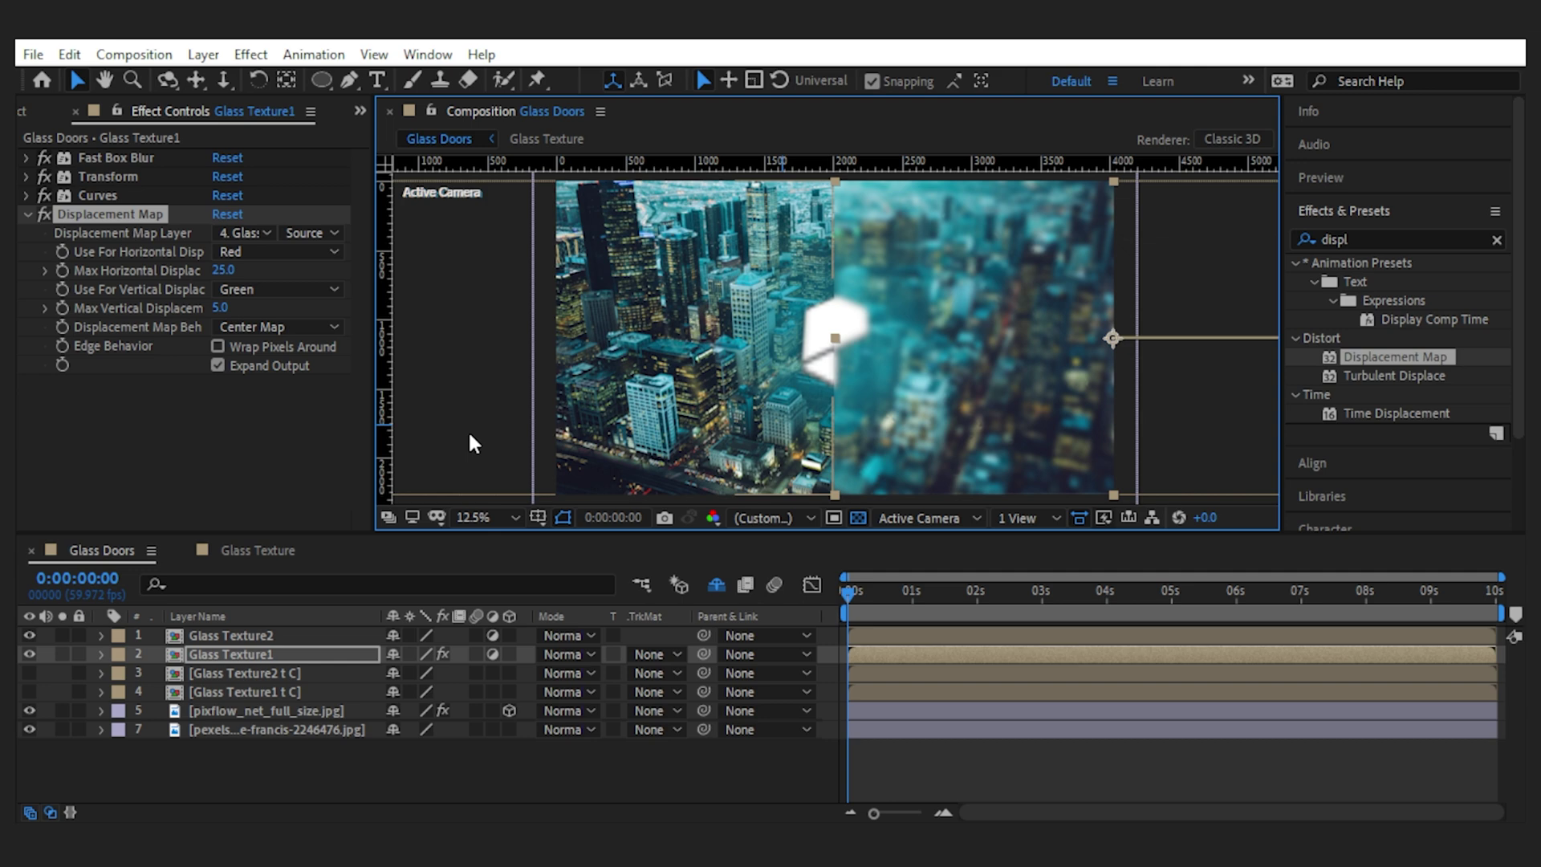
Step: Copy all four effects from Glass Texture1 and paste them onto Glass Texture2
{"action": "left_click", "coordinate": [28, 215]}
{"action": "left_click", "coordinate": [215, 398]}
{"action": "left_click", "coordinate": [113, 158]}
{"action": "left_click", "coordinate": [119, 215], "text": "shift"}
{"action": "key", "text": "ctrl+c"}
{"action": "left_click", "coordinate": [235, 636]}
{"action": "key", "text": "ctrl+v"}
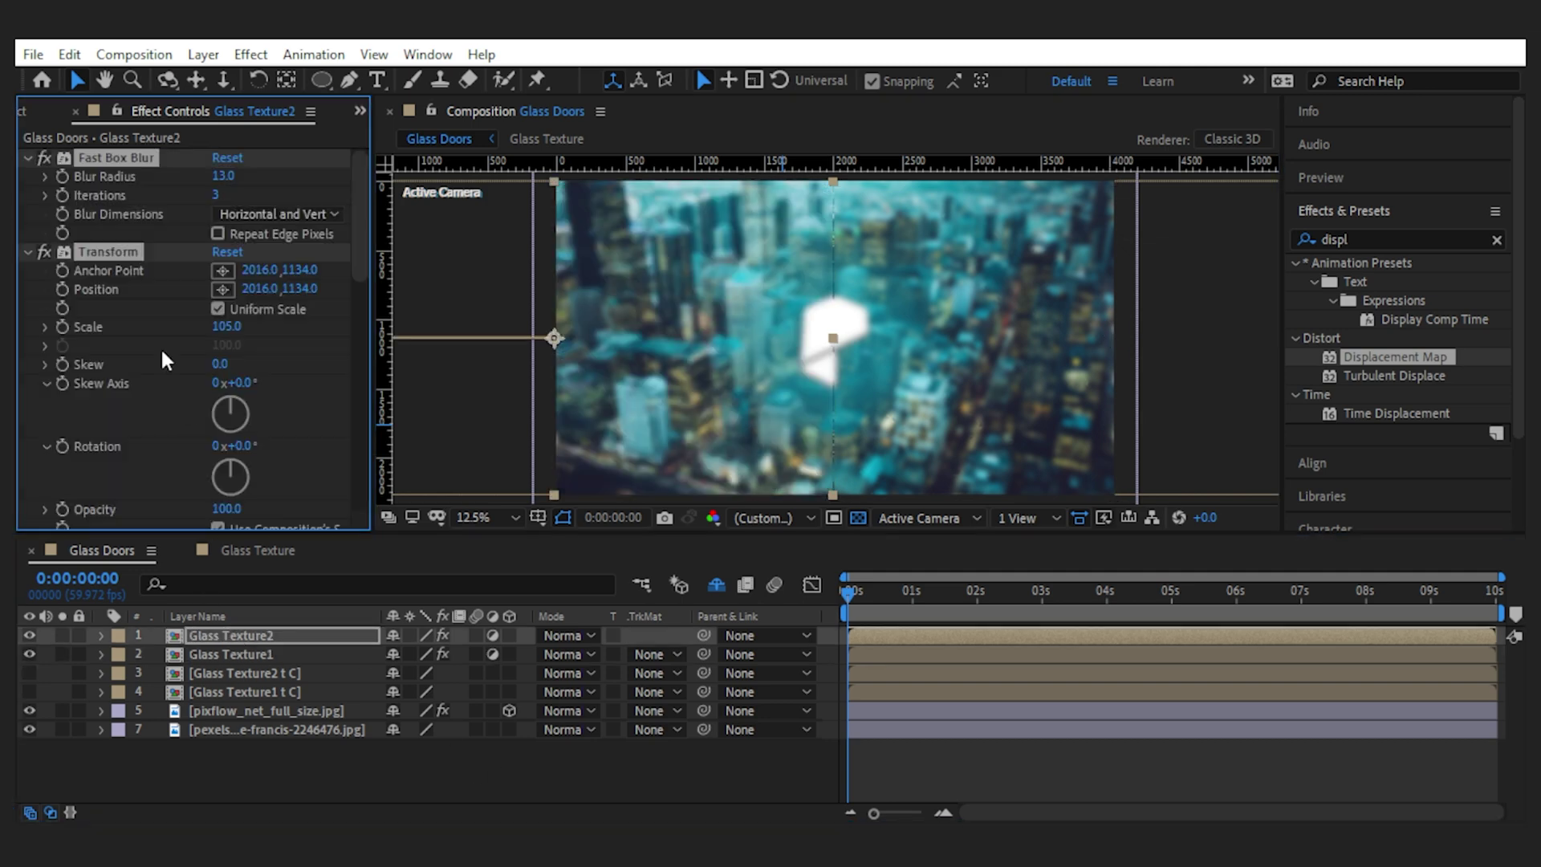
Step: Set the displacement map layer of Glass Texture2's Displacement Map effect to Glass Texture2 t C
{"action": "left_click", "coordinate": [28, 159]}
{"action": "left_click", "coordinate": [27, 228]}
{"action": "left_click", "coordinate": [29, 215]}
{"action": "left_click", "coordinate": [255, 233]}
{"action": "left_click", "coordinate": [289, 338]}
{"action": "left_click", "coordinate": [498, 773]}
{"action": "scroll", "coordinate": [655, 423], "scroll_direction": "up", "scroll_amount": 1}
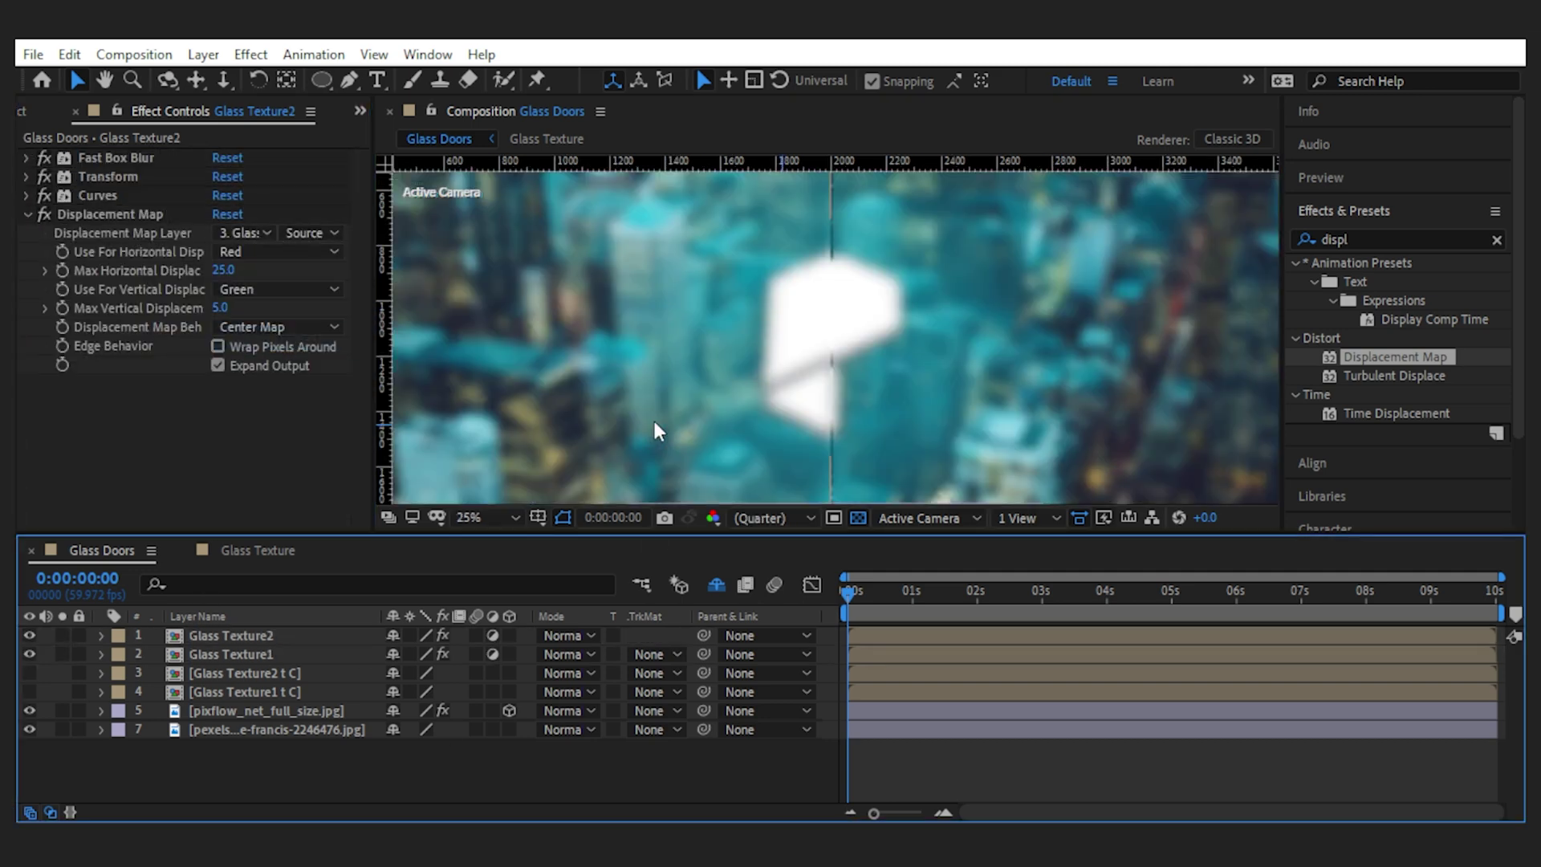
Step: Collapse Glass Texture2's Displacement Map settings and preview the sliding glass doors from the start of the composition
{"action": "scroll", "coordinate": [663, 350], "scroll_direction": "down", "scroll_amount": 1}
{"action": "left_click", "coordinate": [27, 215]}
{"action": "left_click", "coordinate": [852, 596]}
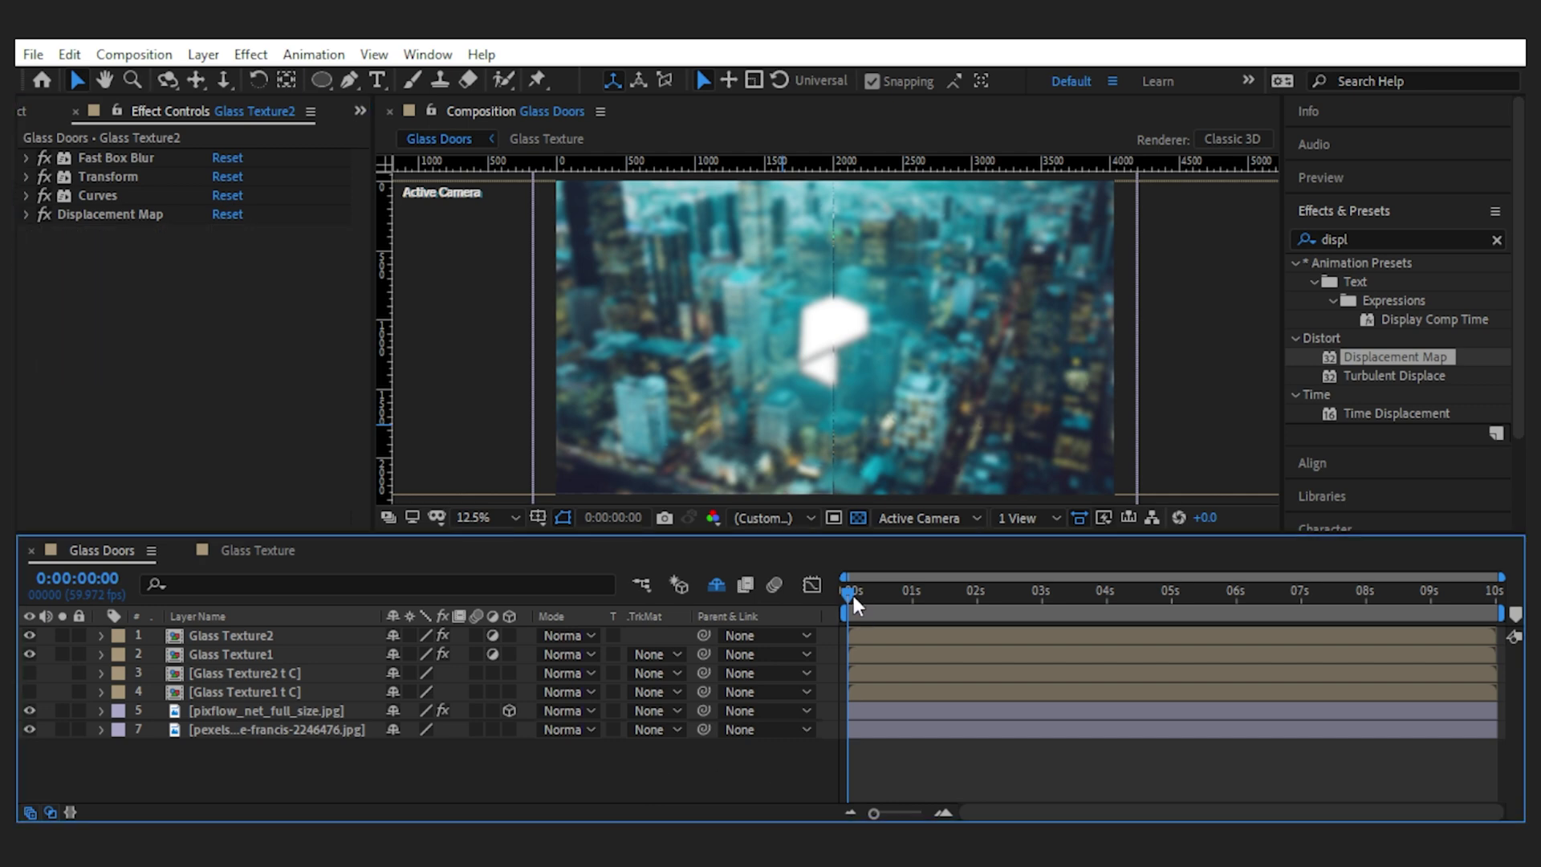
{"action": "key", "text": "space"}
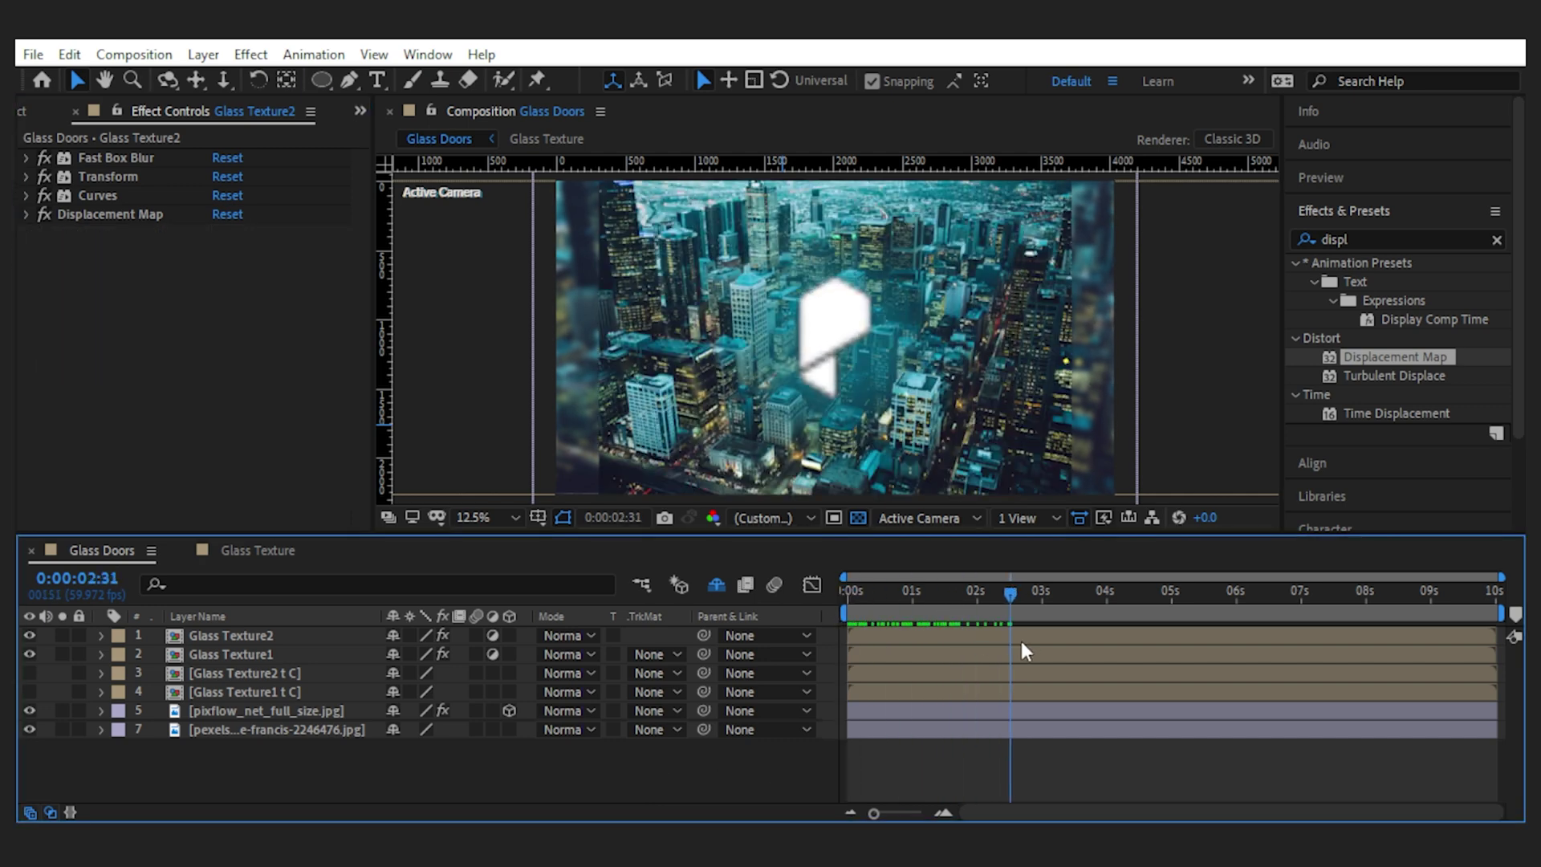
{"action": "key", "text": "space"}
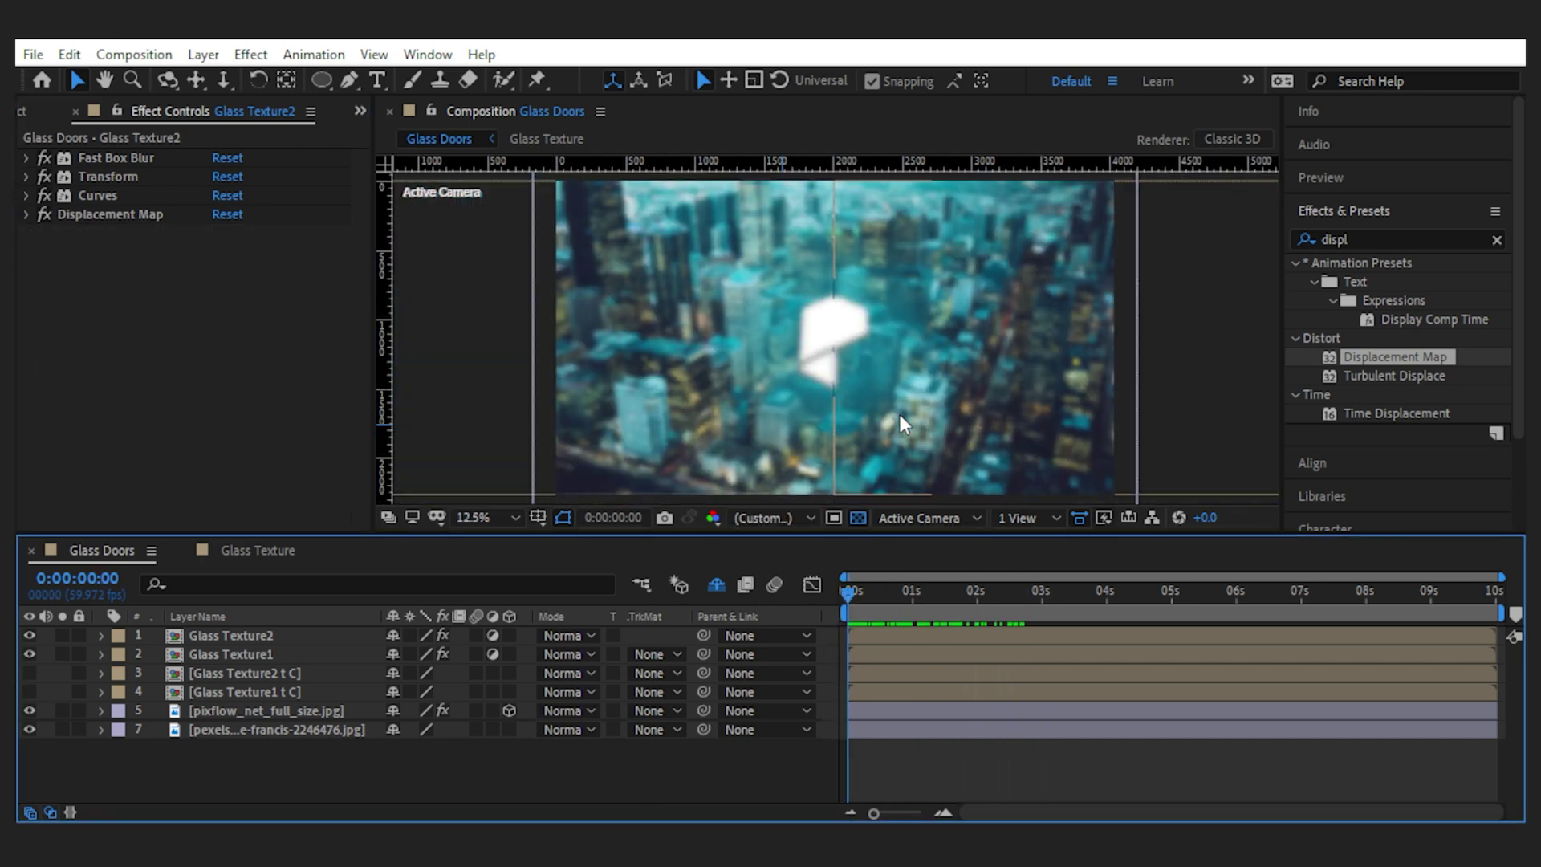
Step: Open the Glass Texture precomposition and add a full-frame rectangular mask to Glass Texture.jpg
{"action": "double_click", "coordinate": [276, 654]}
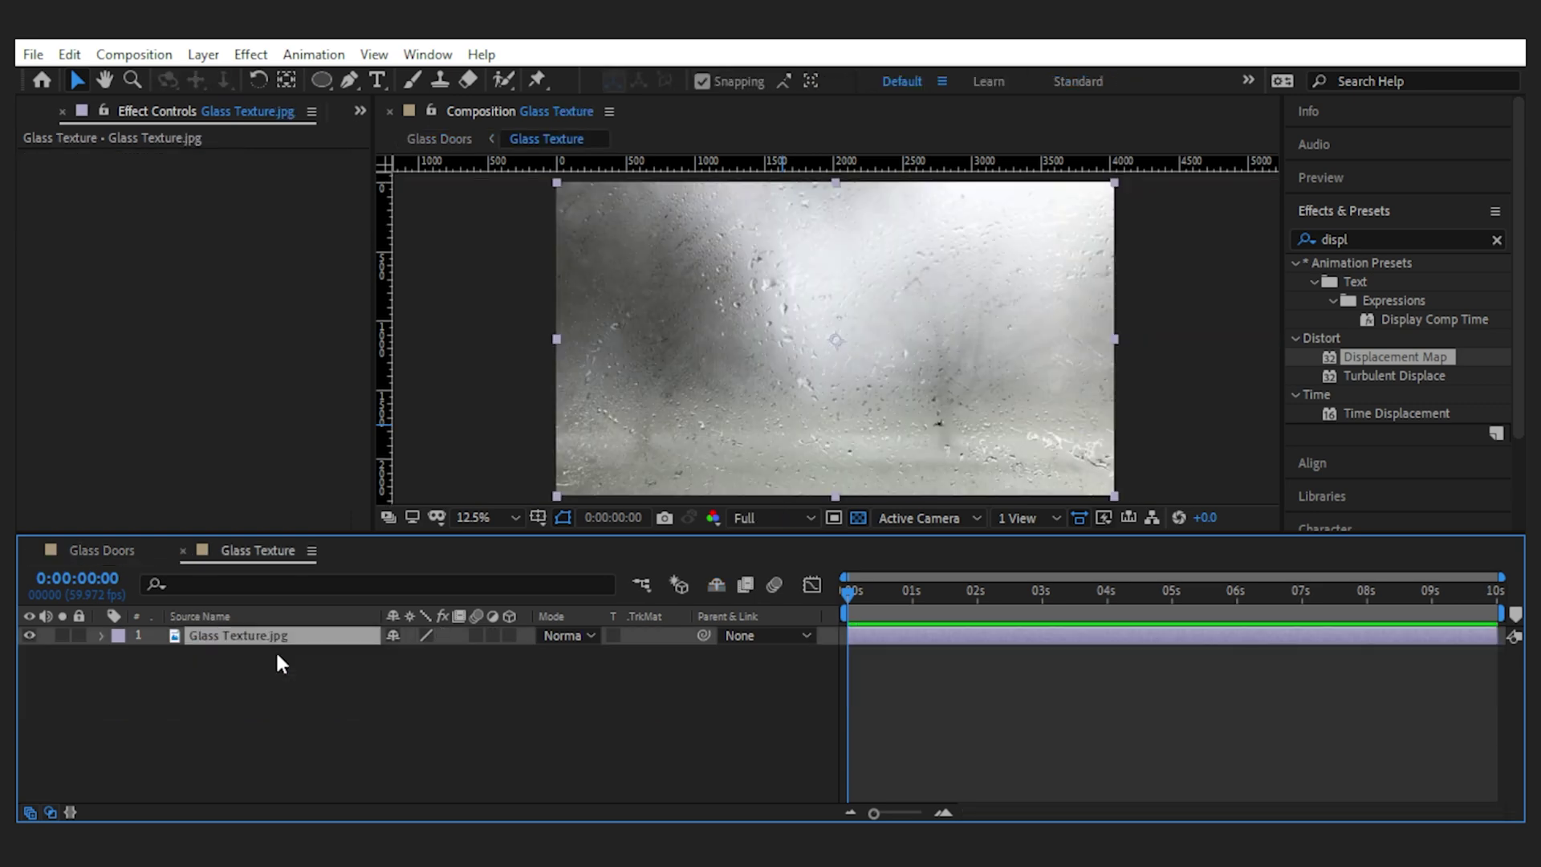
{"action": "left_click_drag", "start_coordinate": [325, 76], "coordinate": [364, 80]}
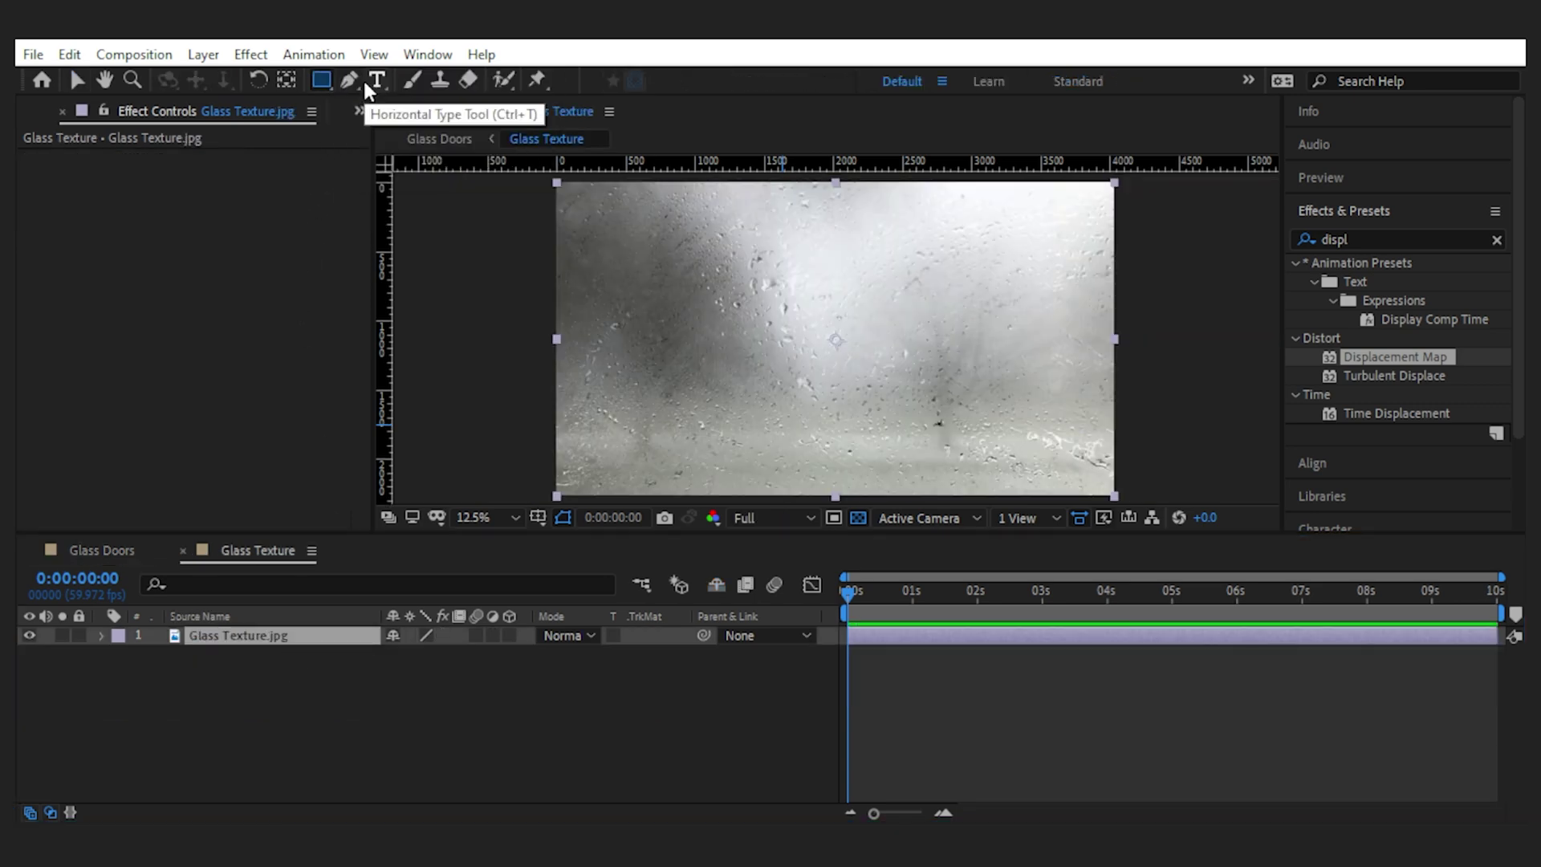
{"action": "double_click", "coordinate": [320, 80]}
{"action": "key", "text": "v"}
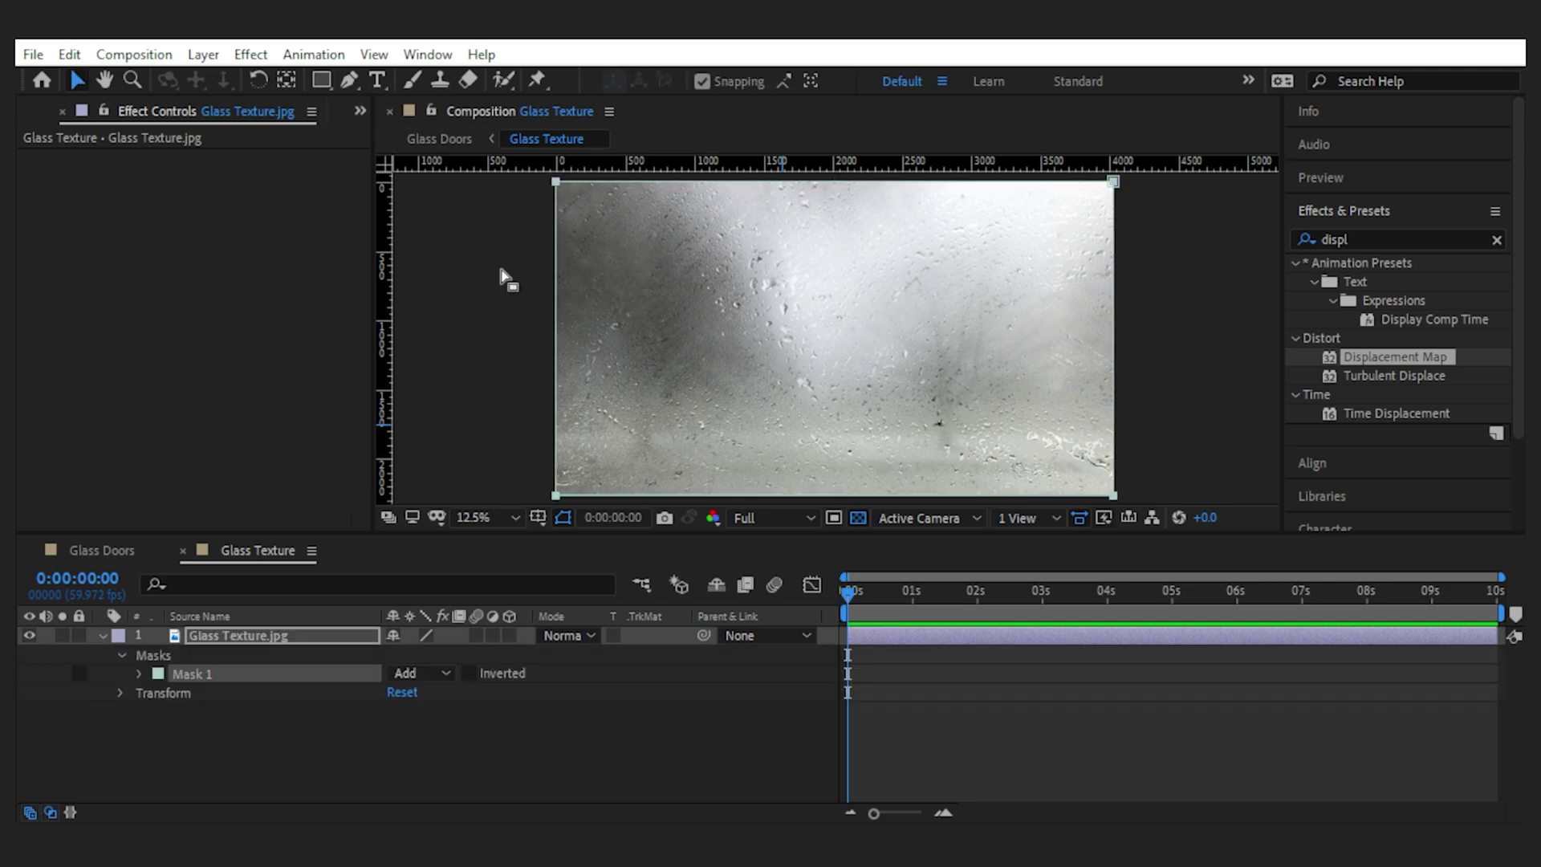
Step: Apply a Stroke effect along Mask 1 of Glass Texture.jpg with brush size 15, and return to the Glass Doors composition
{"action": "left_click", "coordinate": [249, 55]}
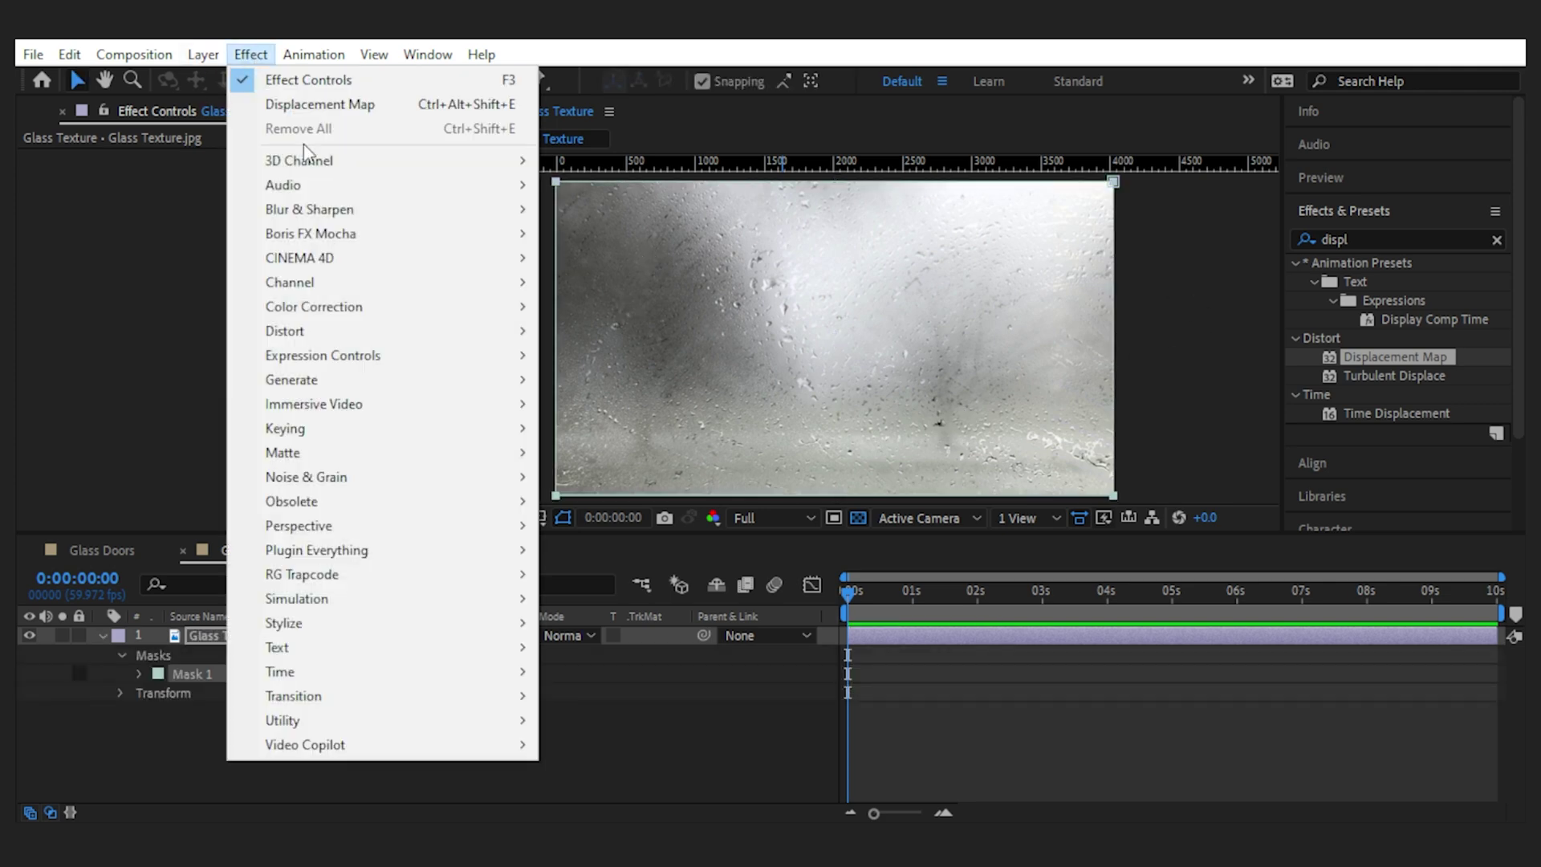
{"action": "mouse_move", "coordinate": [480, 383]}
{"action": "left_click", "coordinate": [594, 803]}
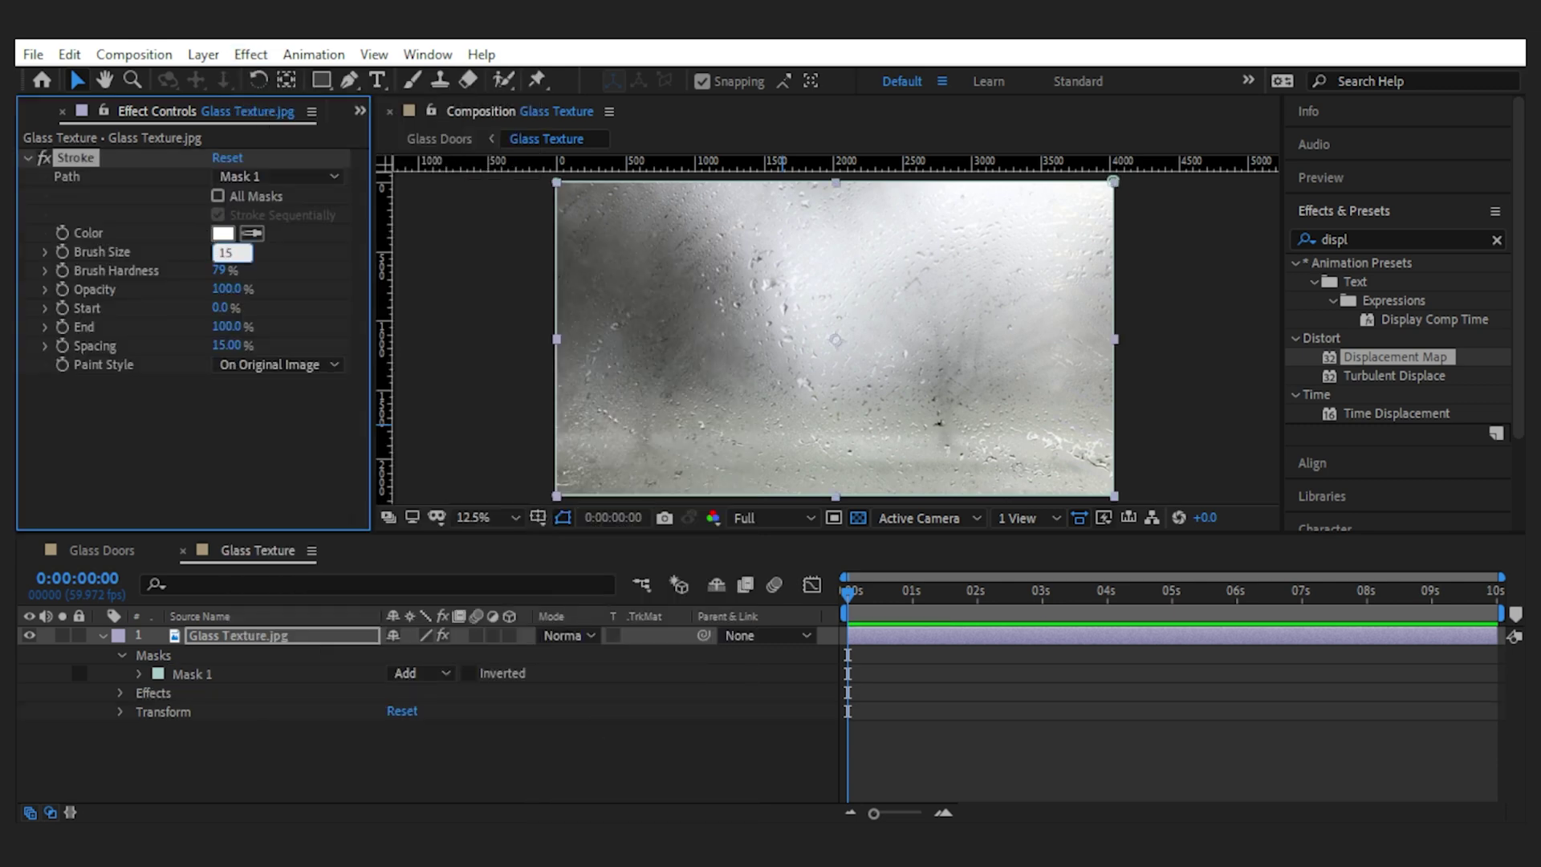
{"action": "type", "text": "15"}
{"action": "key", "text": "Return"}
{"action": "left_click", "coordinate": [102, 635]}
{"action": "left_click", "coordinate": [525, 732]}
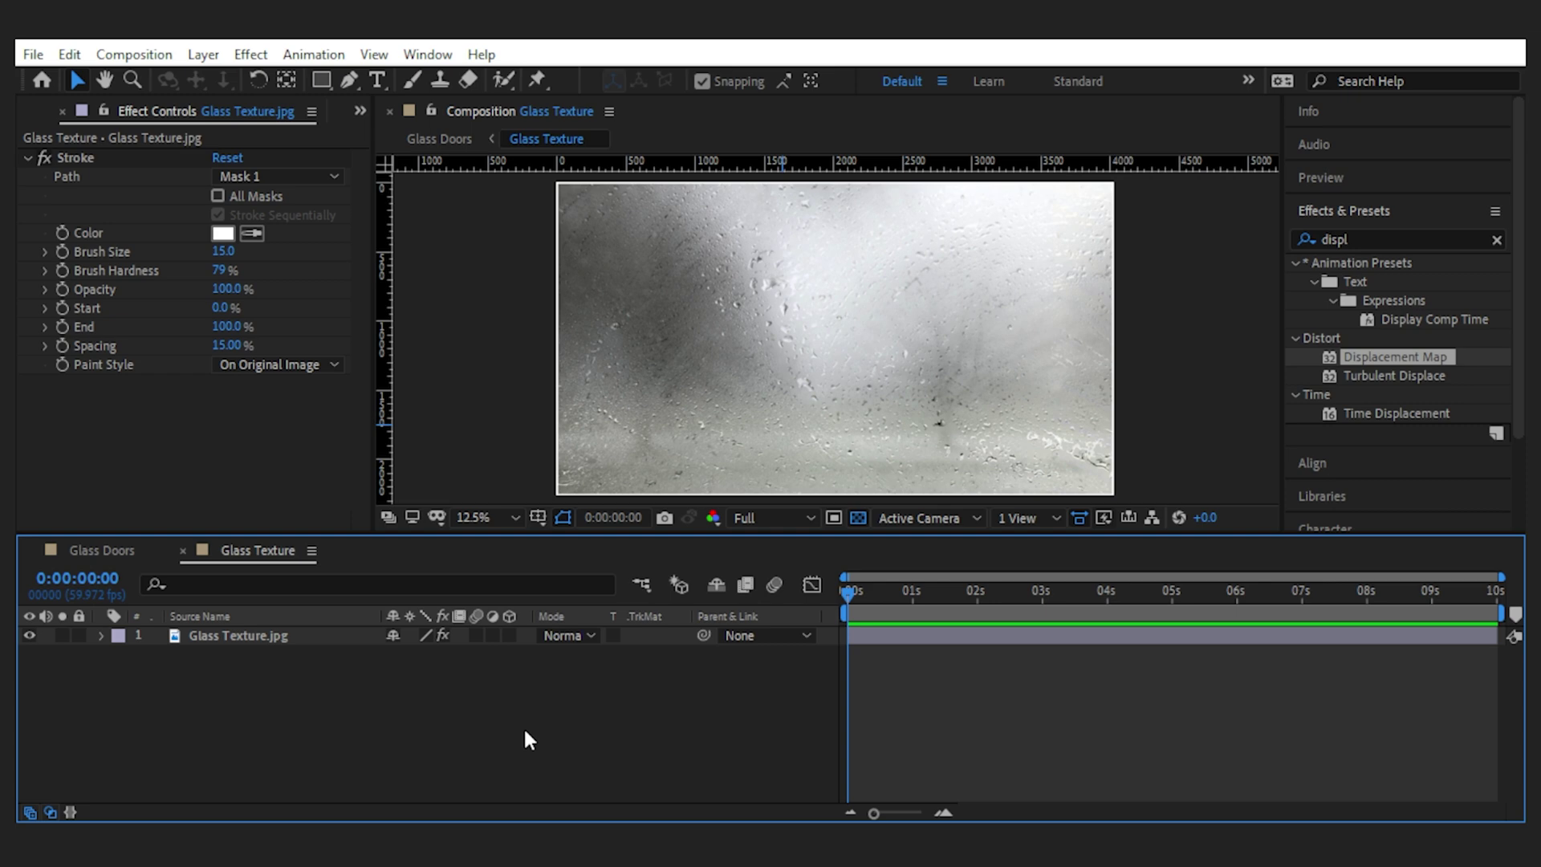
{"action": "left_click", "coordinate": [112, 546]}
{"action": "scroll", "coordinate": [918, 379], "scroll_direction": "up", "scroll_amount": 1}
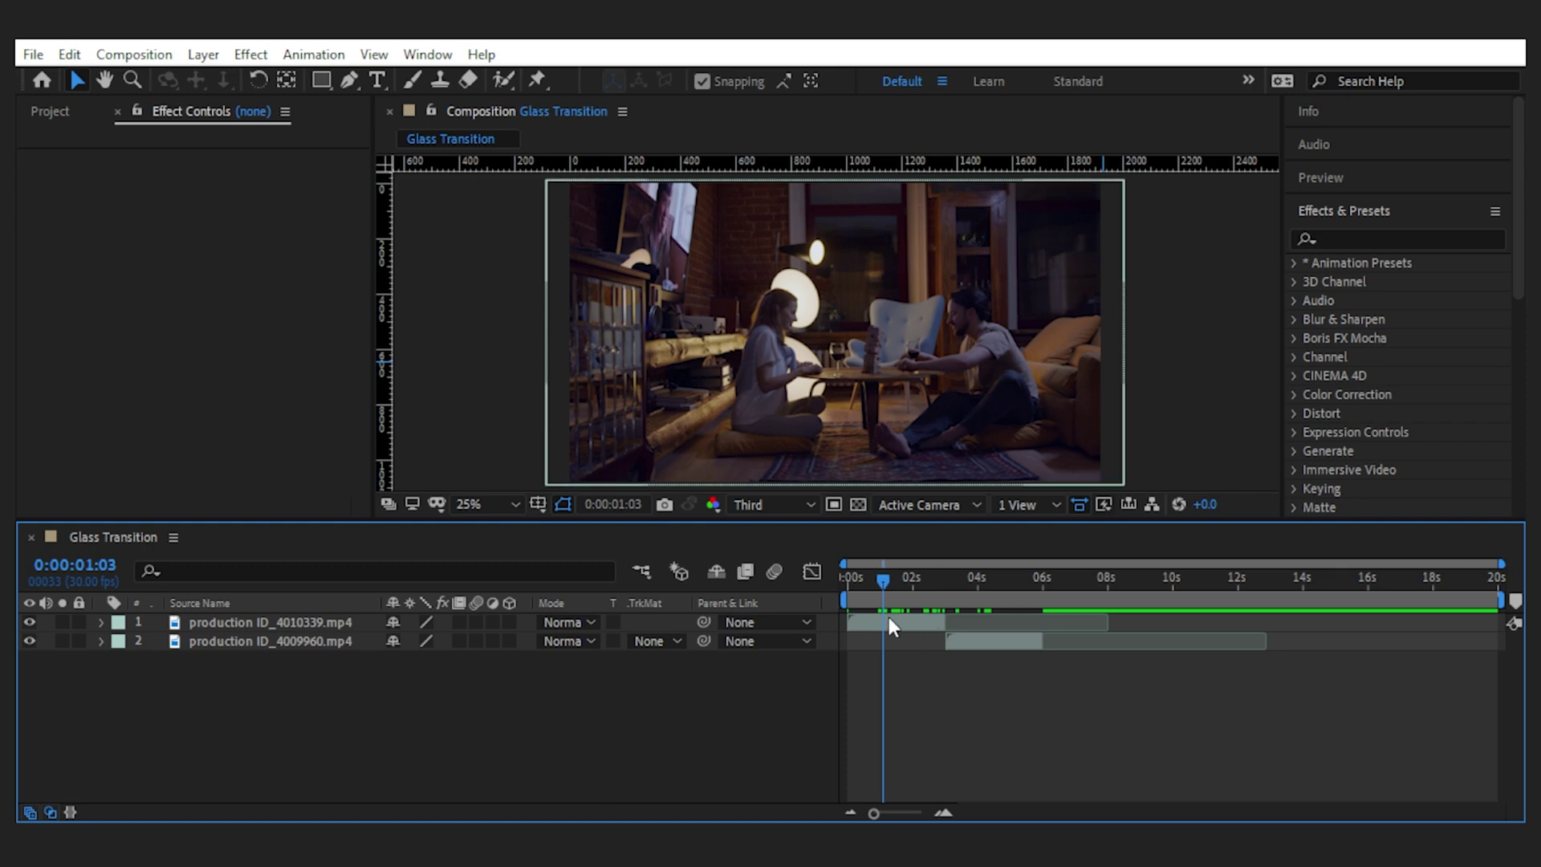
Step: In Glass Transition, draw a full-height vertical rectangle about 230 px wide at the frame's centre and make its layer an adjustment layer
{"action": "left_click", "coordinate": [976, 591]}
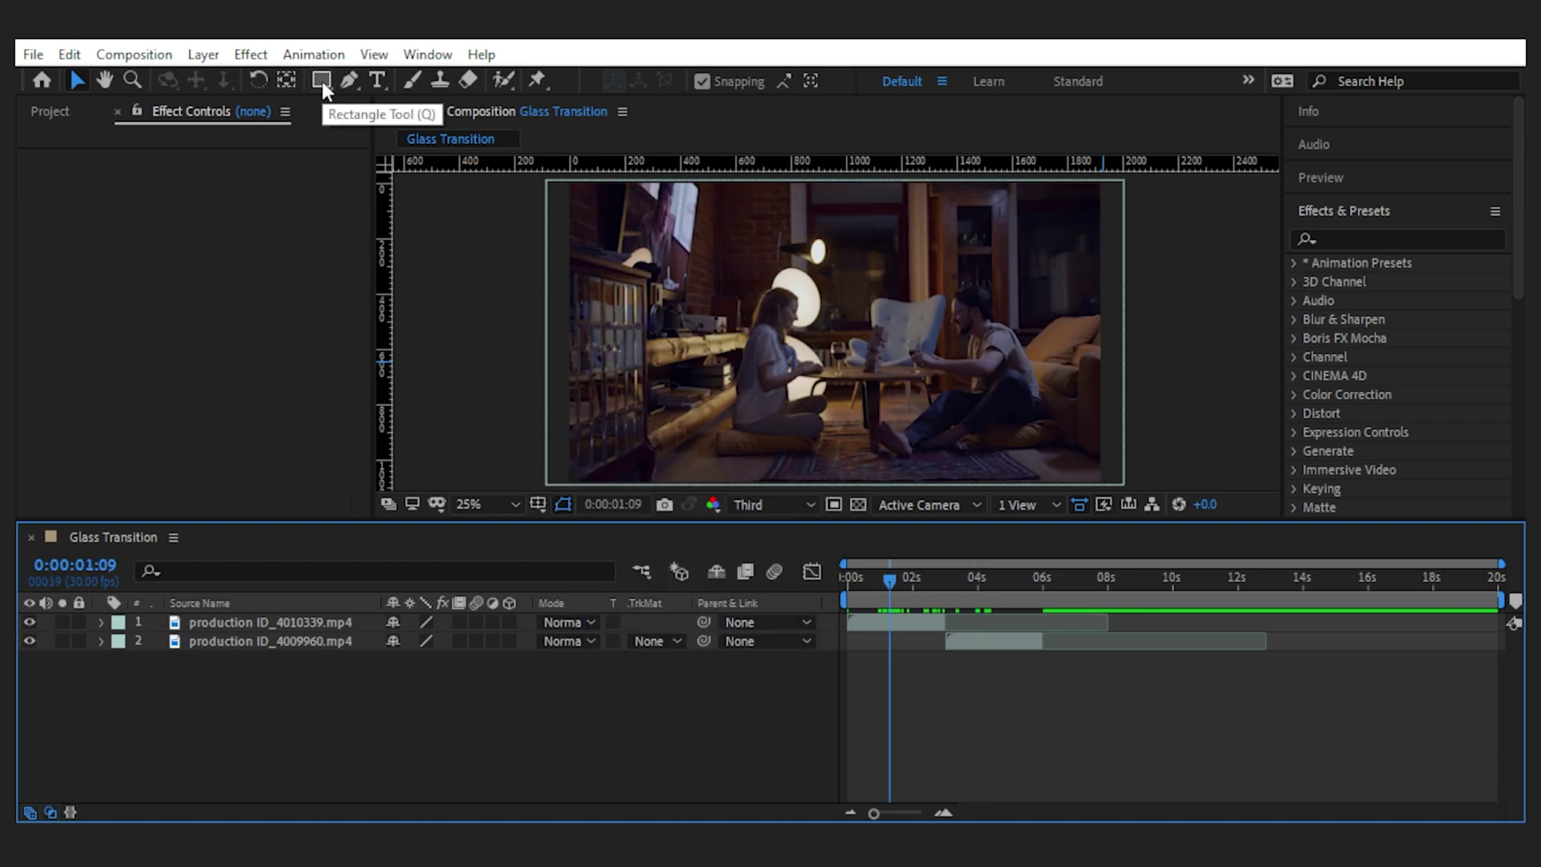
{"action": "left_click", "coordinate": [321, 80]}
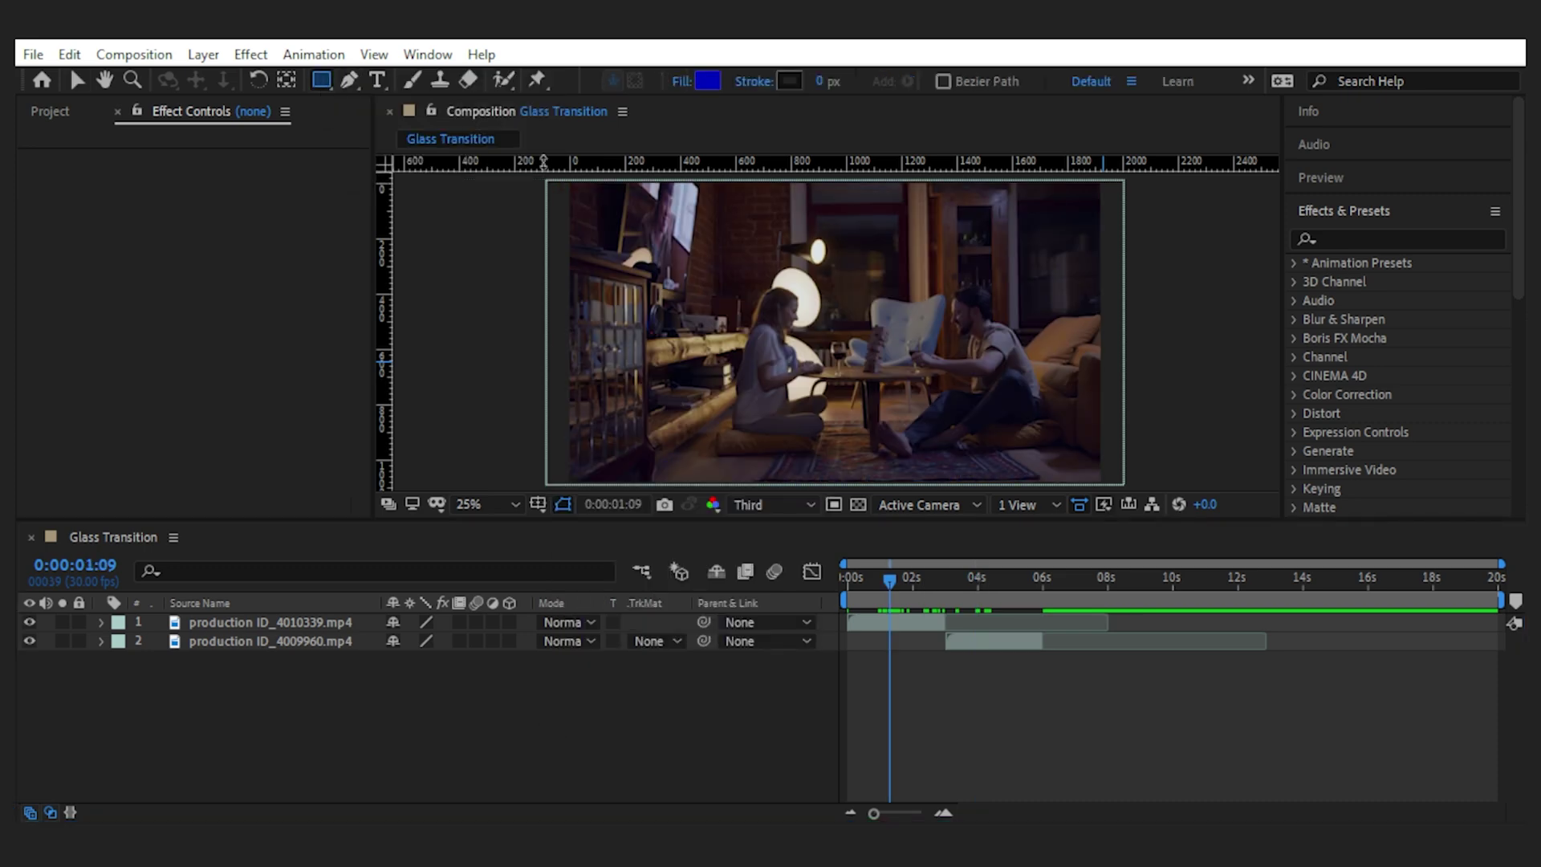
{"action": "left_click_drag", "start_coordinate": [804, 179], "coordinate": [867, 487]}
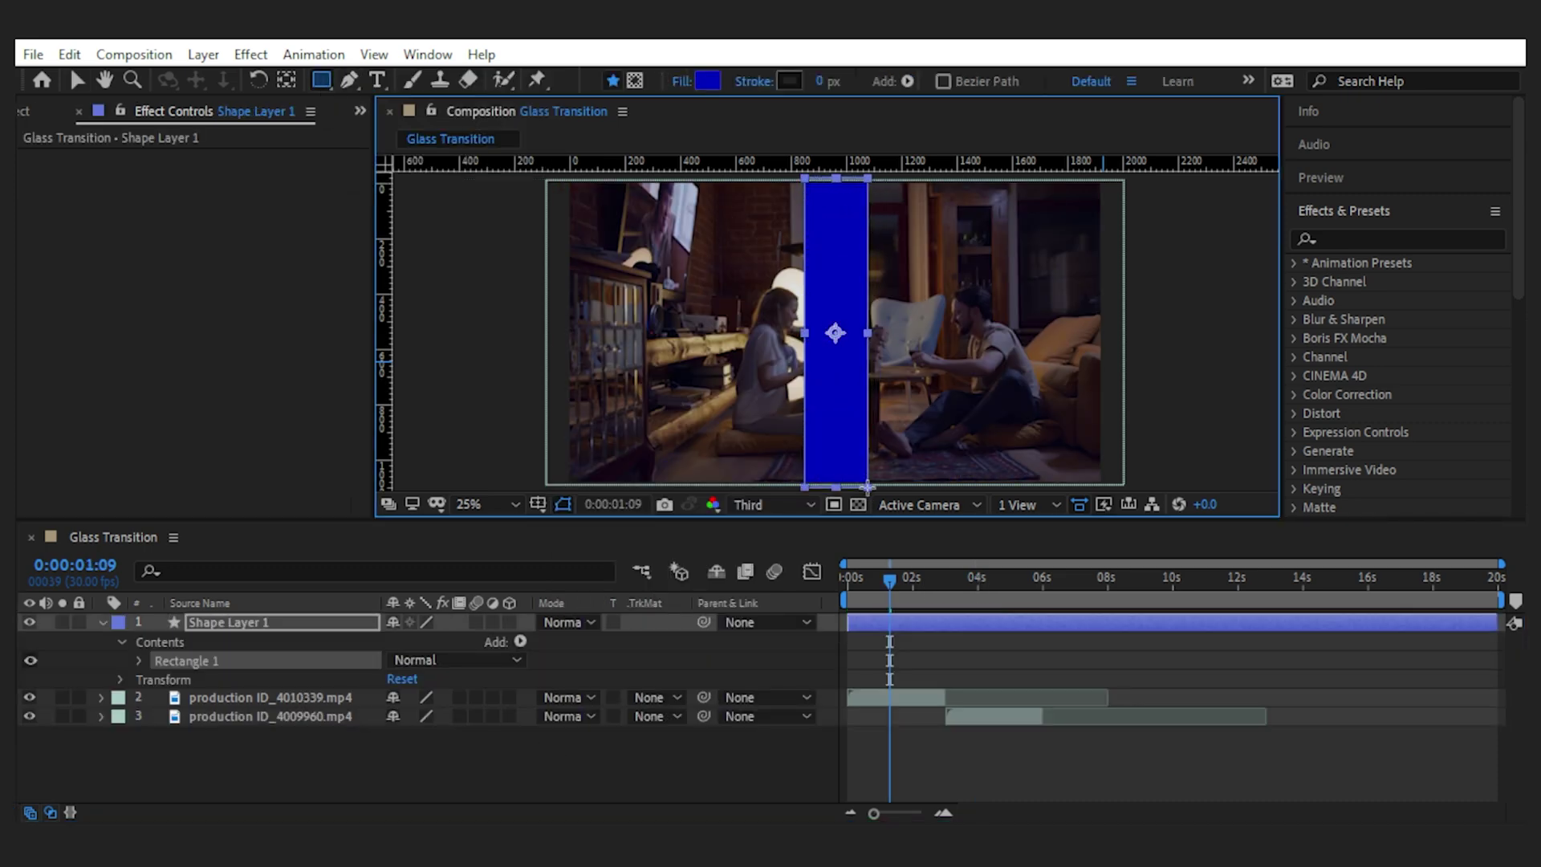
{"action": "left_click", "coordinate": [103, 623]}
{"action": "left_click", "coordinate": [369, 708]}
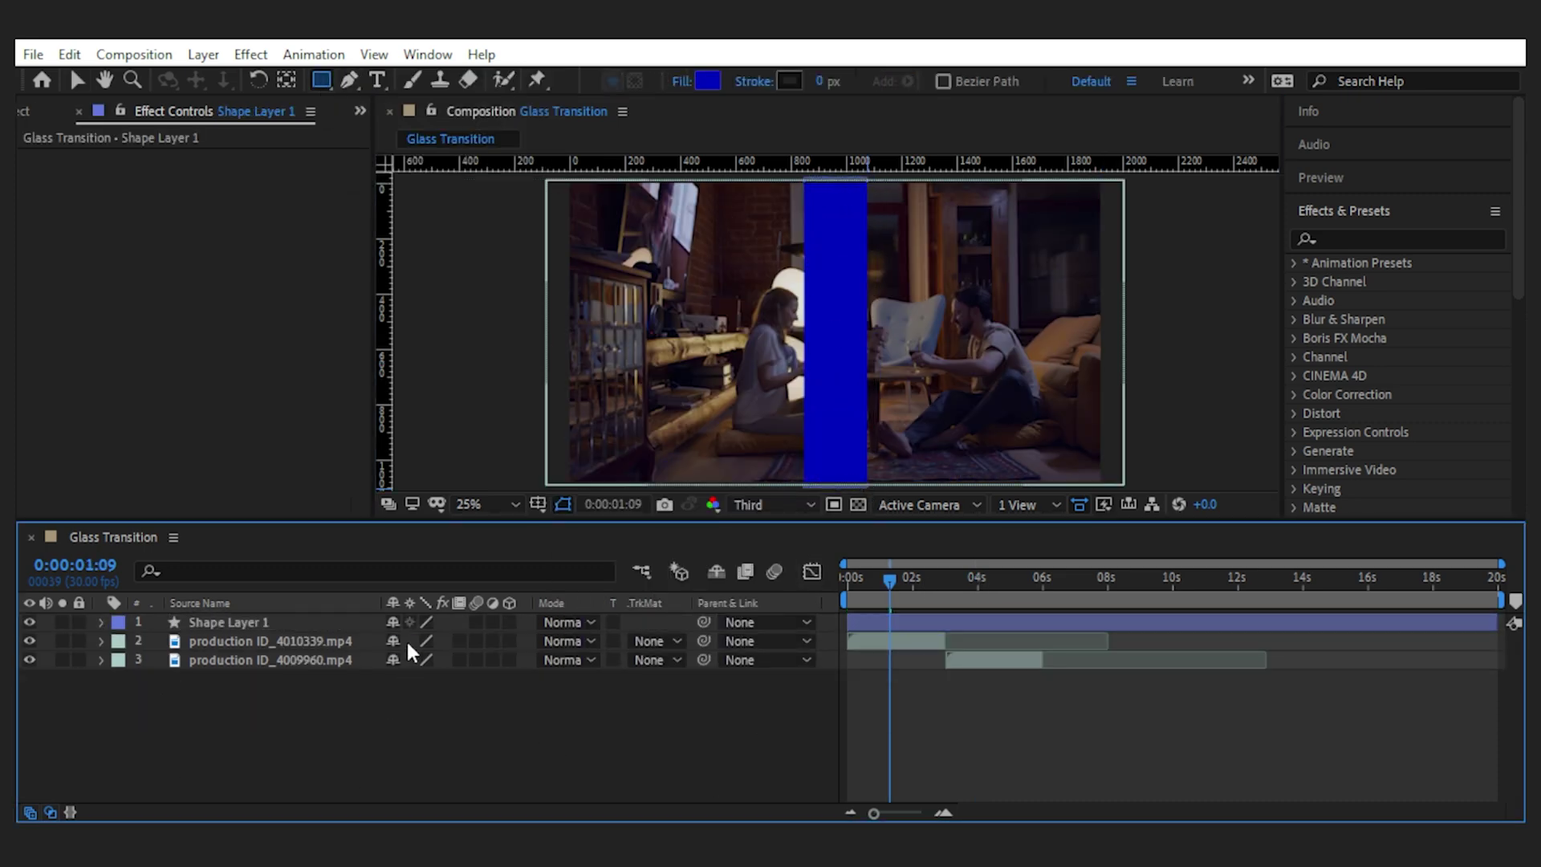
{"action": "left_click", "coordinate": [493, 622]}
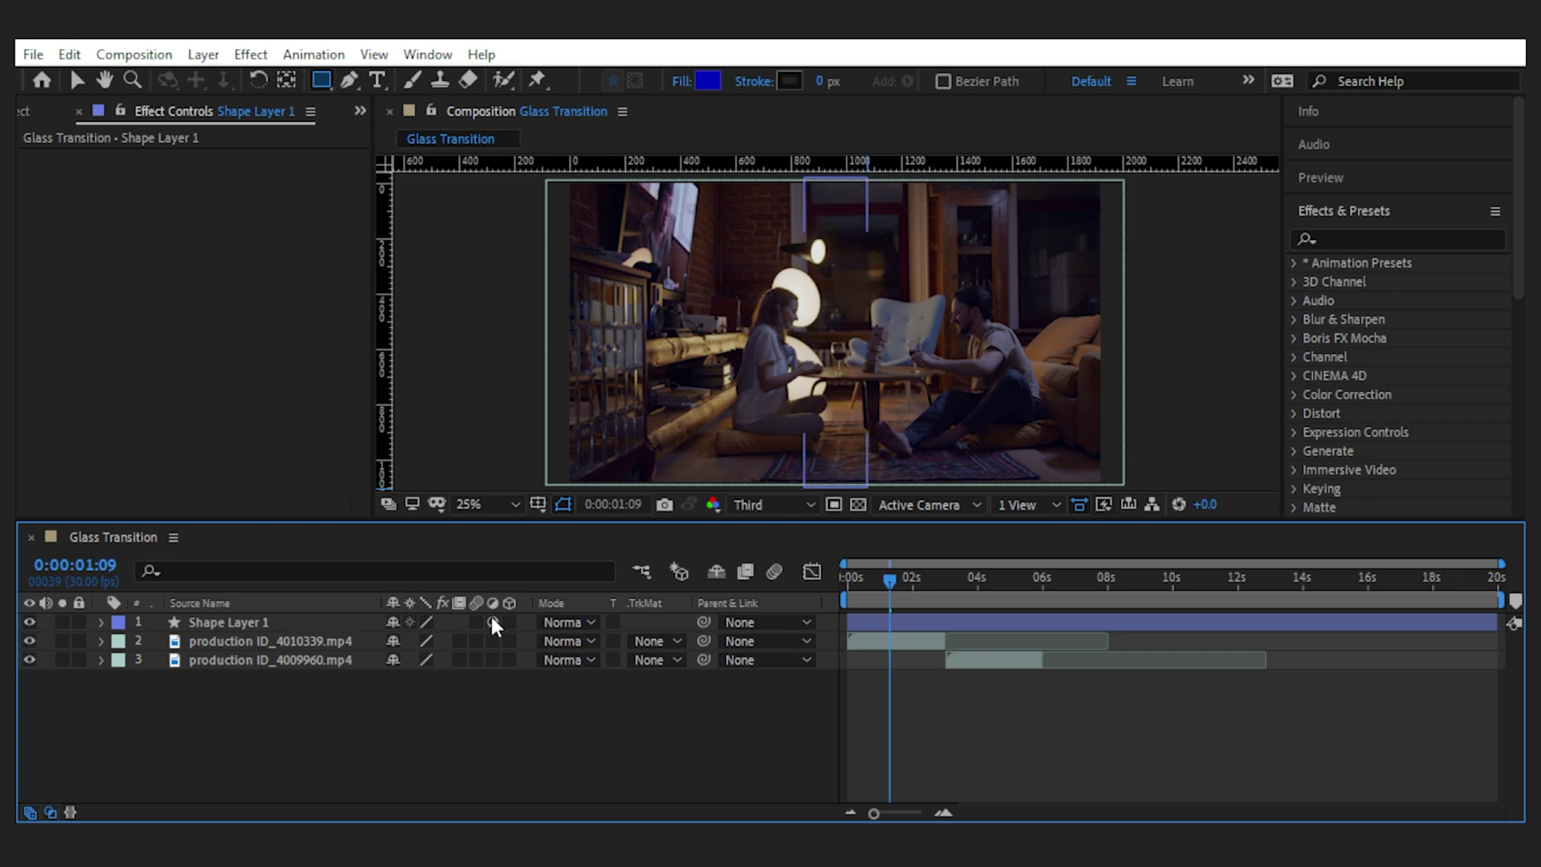
Step: Add a Fast Box Blur effect to Shape Layer 1 with a blur radius of 20
{"action": "left_click", "coordinate": [1365, 238]}
{"action": "type", "text": "blur"}
{"action": "scroll", "coordinate": [1400, 340], "scroll_direction": "down", "scroll_amount": 4}
{"action": "left_click_drag", "start_coordinate": [1399, 340], "coordinate": [241, 624]}
{"action": "type", "text": "20"}
{"action": "key", "text": "Return"}
{"action": "left_click", "coordinate": [28, 158]}
{"action": "scroll", "coordinate": [1359, 201], "scroll_direction": "up", "scroll_amount": 4}
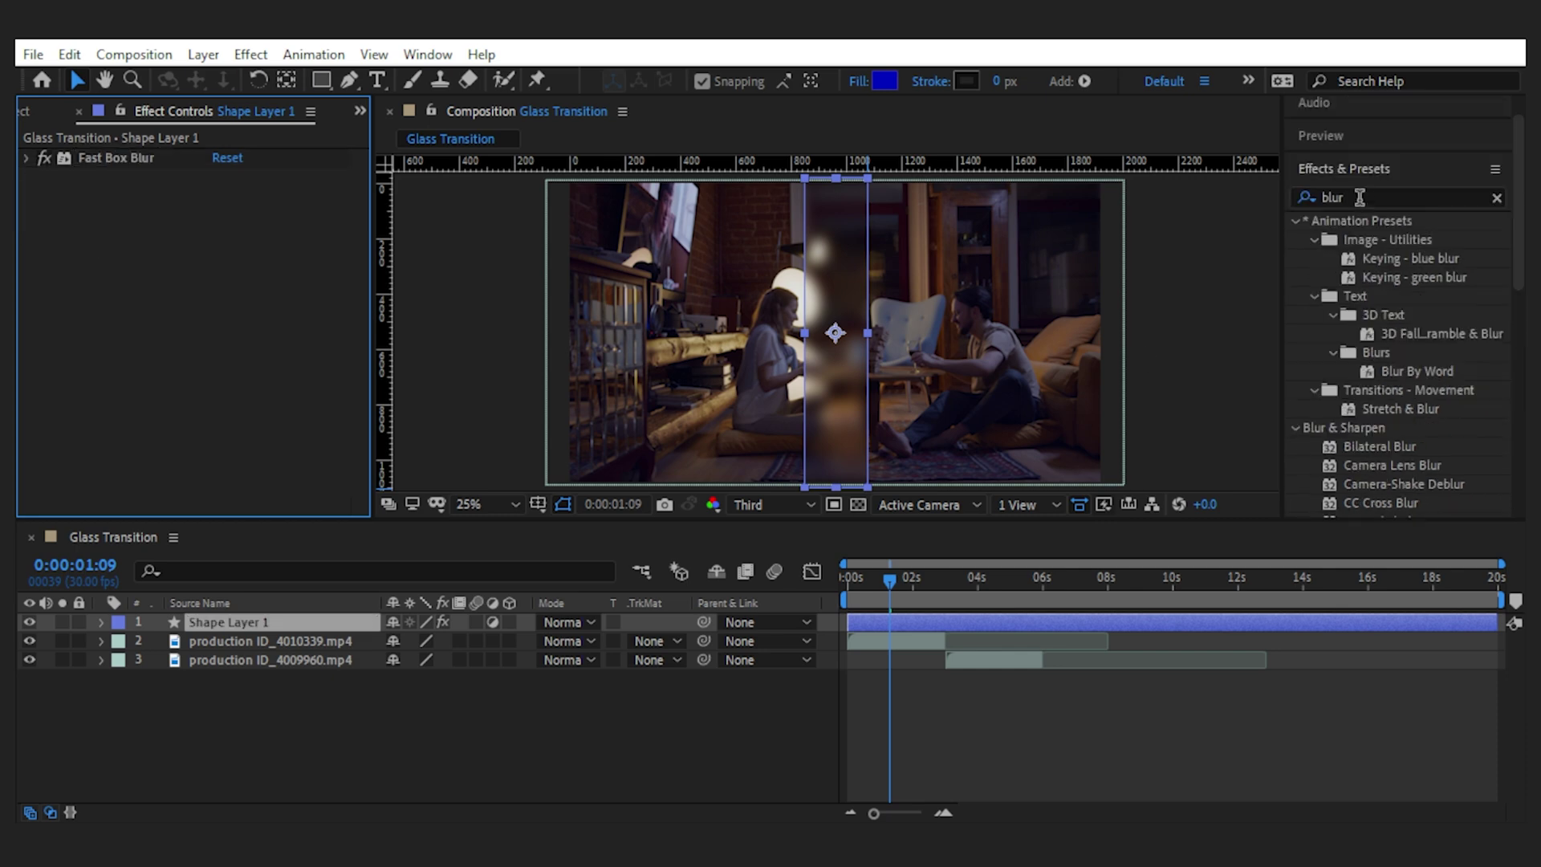
Step: Add the Transform effect to Shape Layer 1 and set its scale to 105
{"action": "left_click", "coordinate": [1359, 198]}
{"action": "type", "text": "trans"}
{"action": "left_click_drag", "start_coordinate": [1391, 315], "coordinate": [240, 624]}
{"action": "key", "text": "Return"}
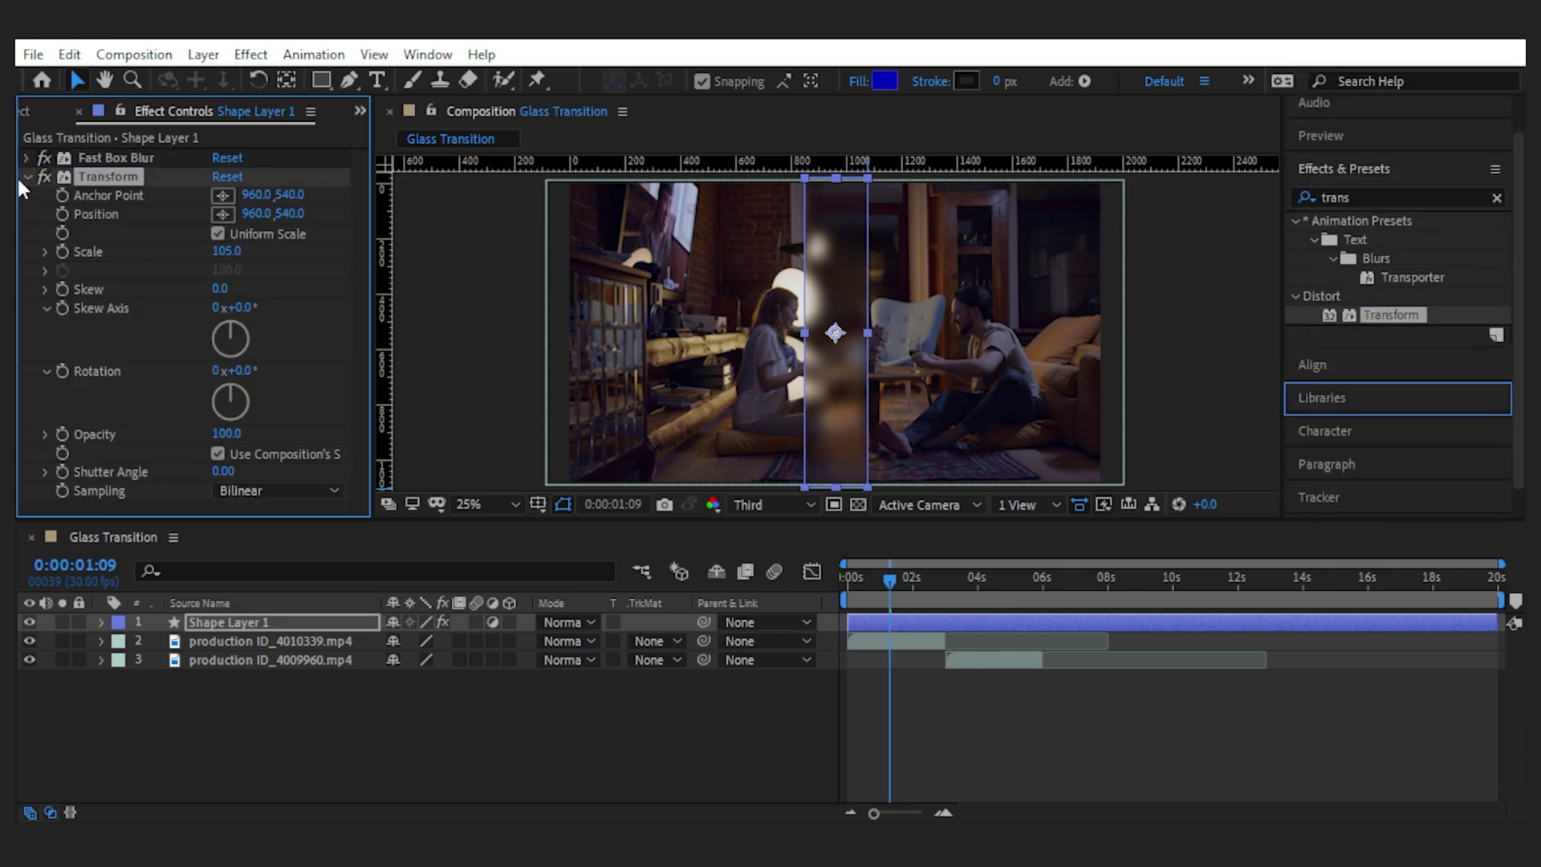
{"action": "left_click", "coordinate": [28, 177]}
Step: Add the Curves effect to Shape Layer 1
{"action": "left_click", "coordinate": [1332, 199]}
{"action": "type", "text": "curv"}
{"action": "left_click_drag", "start_coordinate": [1373, 296], "coordinate": [200, 378]}
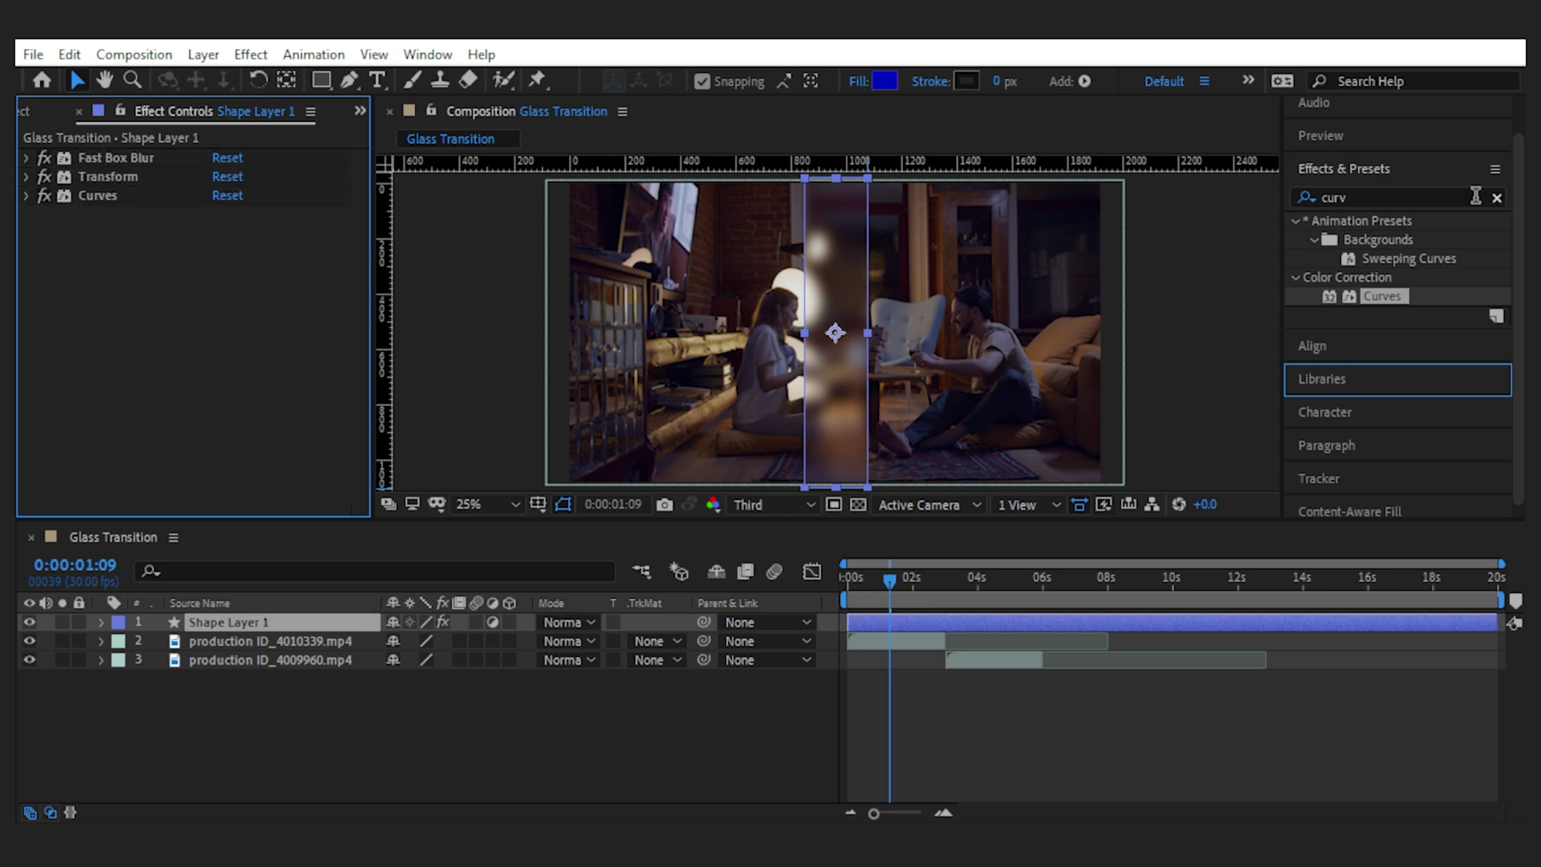
Step: Add Quick Chromatic Aberration 2 to Shape Layer 1 with Red & Blue channels and a position of 13
{"action": "left_click", "coordinate": [1347, 194]}
{"action": "left_click", "coordinate": [1494, 196]}
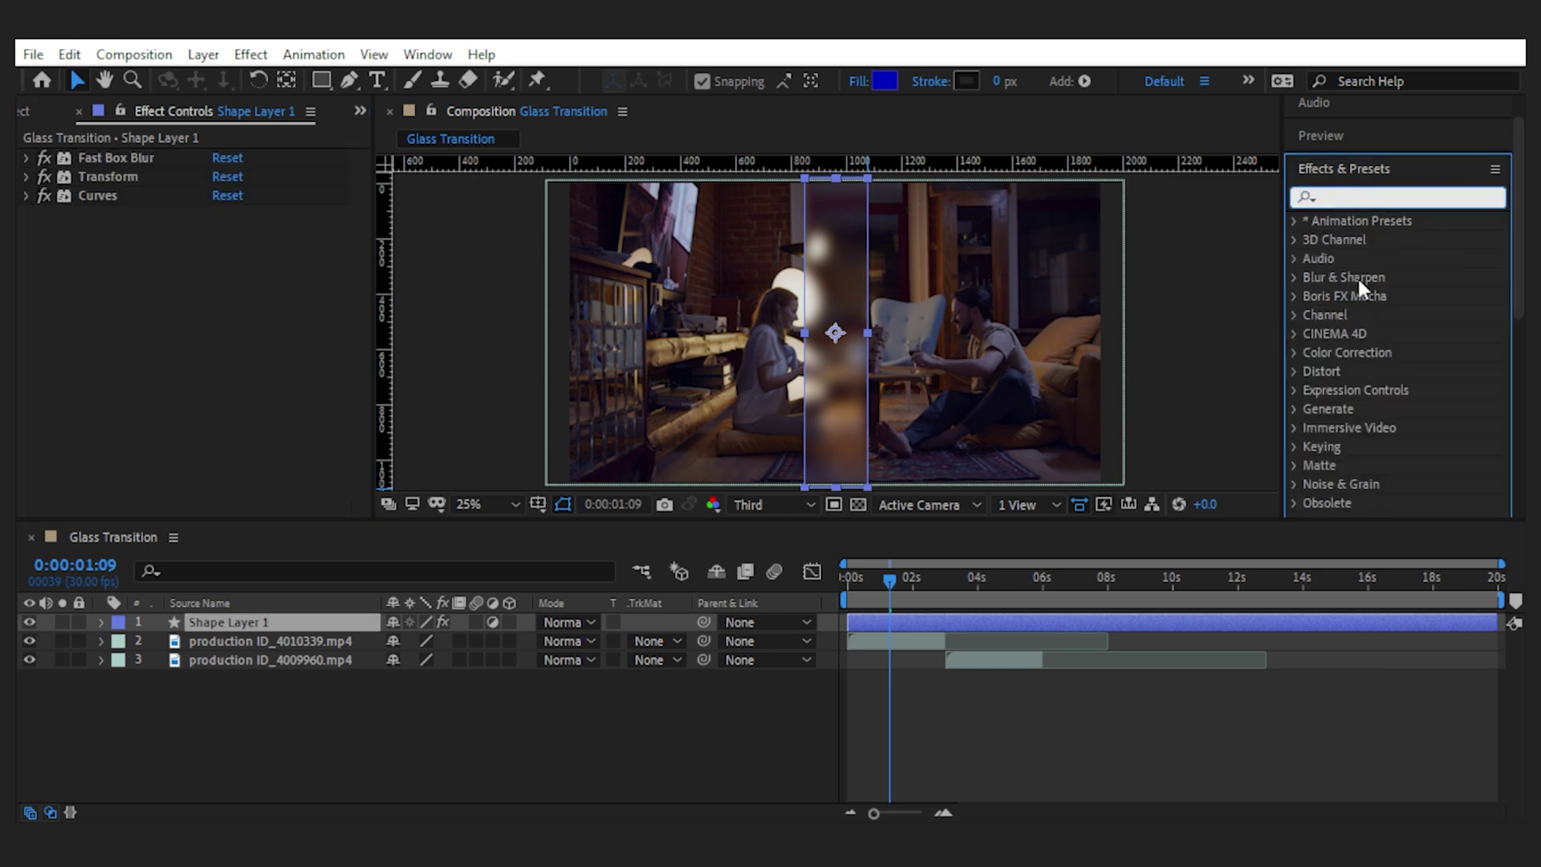
{"action": "scroll", "coordinate": [1300, 401], "scroll_direction": "down", "scroll_amount": 2}
{"action": "scroll", "coordinate": [1300, 402], "scroll_direction": "down", "scroll_amount": 5}
{"action": "left_click", "coordinate": [1295, 372]}
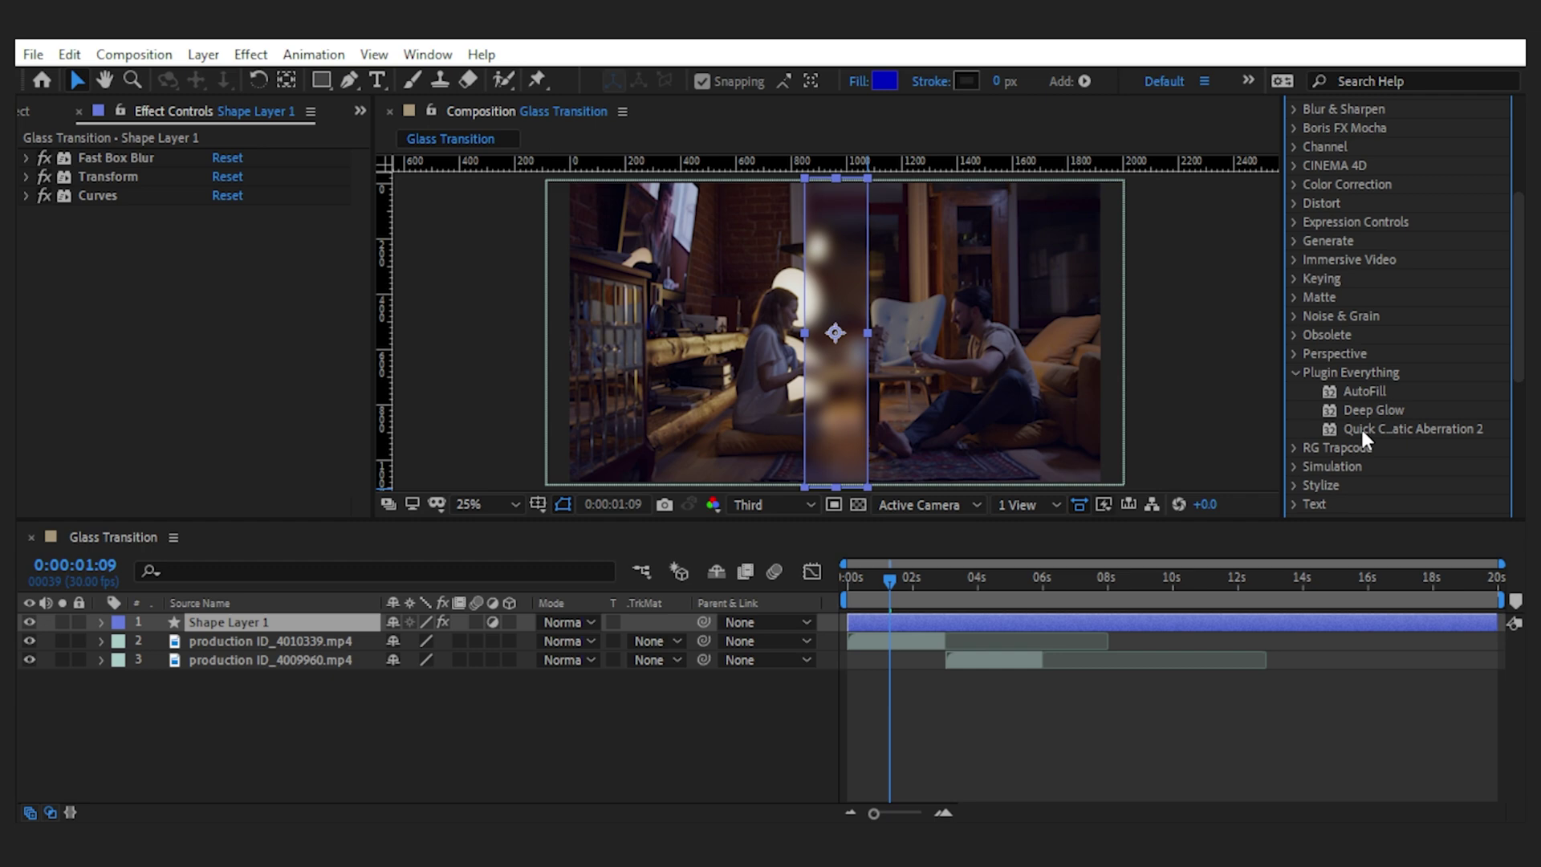
{"action": "left_click_drag", "start_coordinate": [1364, 428], "coordinate": [240, 345]}
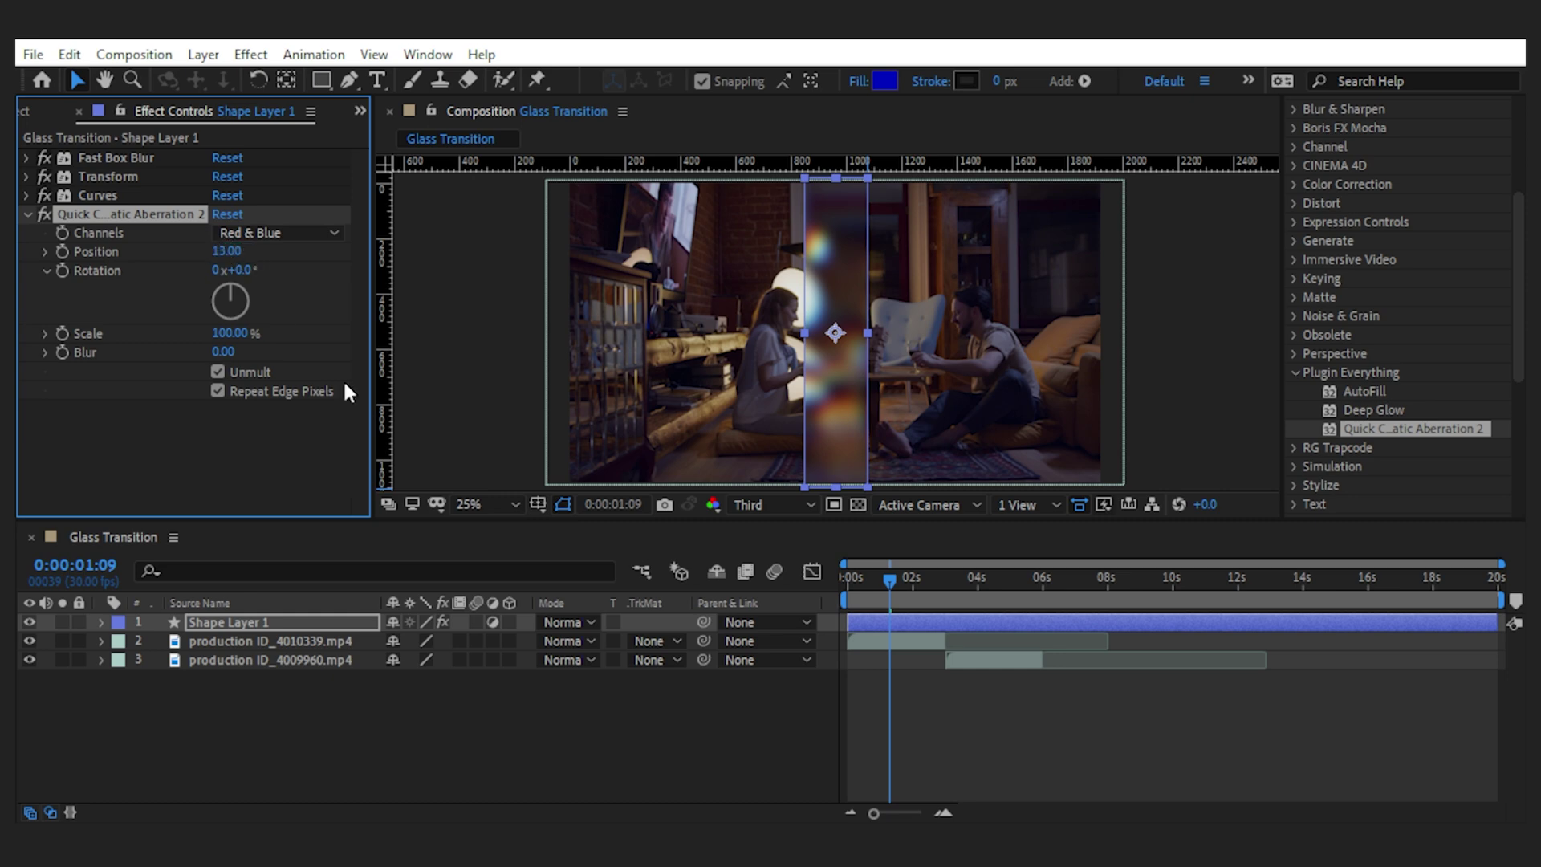
{"action": "scroll", "coordinate": [675, 386], "scroll_direction": "up", "scroll_amount": 2}
{"action": "left_click", "coordinate": [701, 707]}
{"action": "scroll", "coordinate": [852, 329], "scroll_direction": "down", "scroll_amount": 2}
{"action": "left_click", "coordinate": [28, 214]}
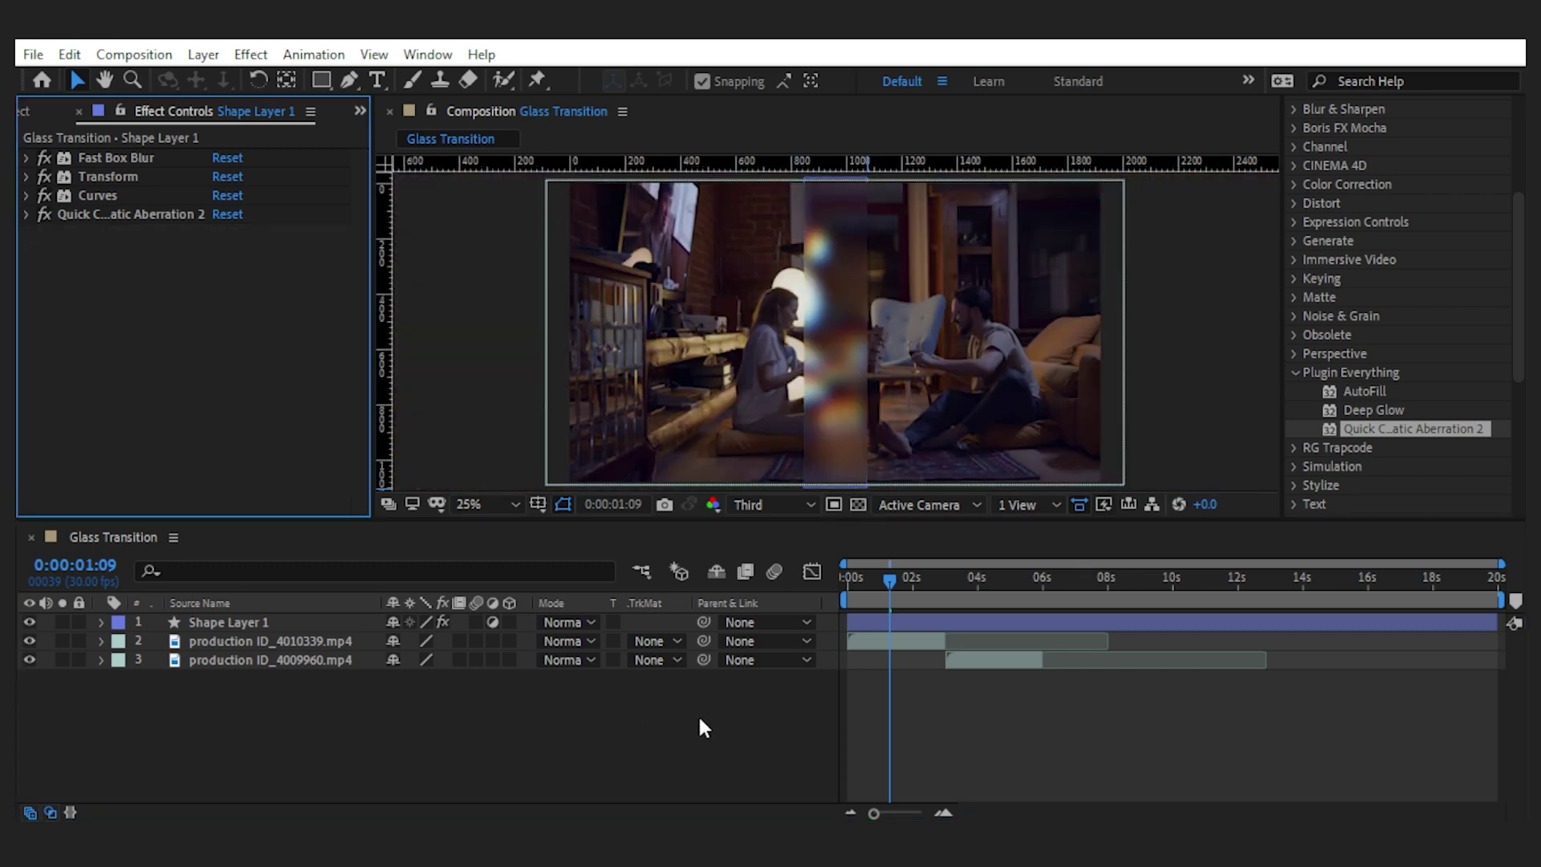
Step: Duplicate the glass strip four times and spread the copies as narrower strips on both sides of the central one
{"action": "left_click", "coordinate": [698, 721]}
{"action": "left_click", "coordinate": [313, 623]}
{"action": "key", "text": "ctrl+d"}
{"action": "left_click_drag", "start_coordinate": [835, 406], "coordinate": [961, 402]}
{"action": "key", "text": "ctrl+d"}
{"action": "key", "text": "ctrl+d"}
{"action": "key", "text": "ctrl+d"}
{"action": "left_click", "coordinate": [667, 805]}
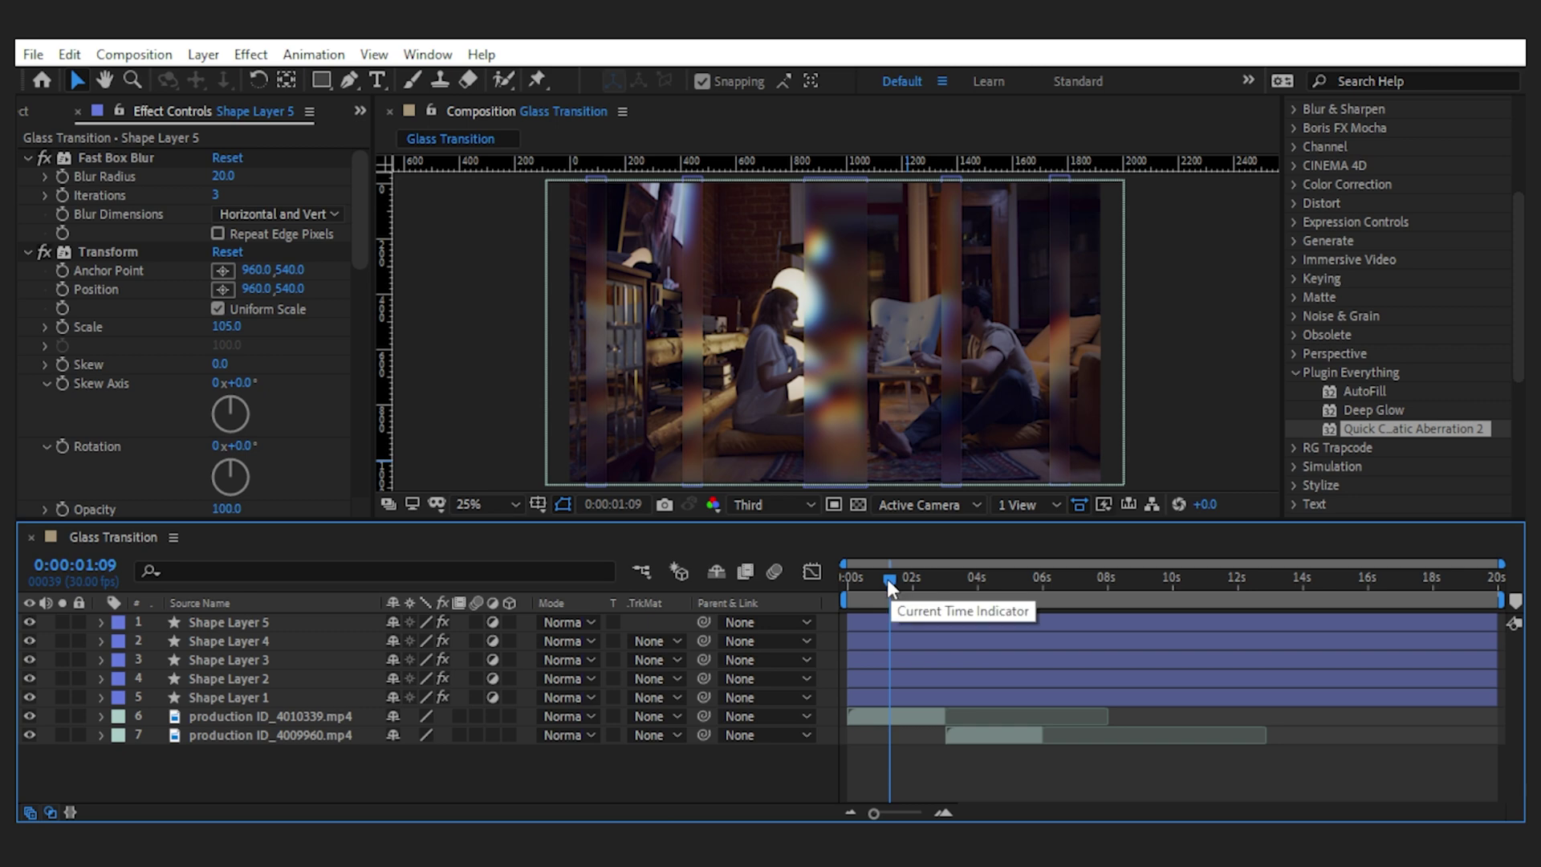
Step: Trim the start of all five shape layers to 0:00:02:22, shortly before the cut between the two clips
{"action": "left_click_drag", "start_coordinate": [890, 579], "coordinate": [946, 588]}
{"action": "left_click_drag", "start_coordinate": [874, 813], "coordinate": [934, 814]}
{"action": "left_click_drag", "start_coordinate": [1150, 586], "coordinate": [855, 588]}
{"action": "key", "text": "minus"}
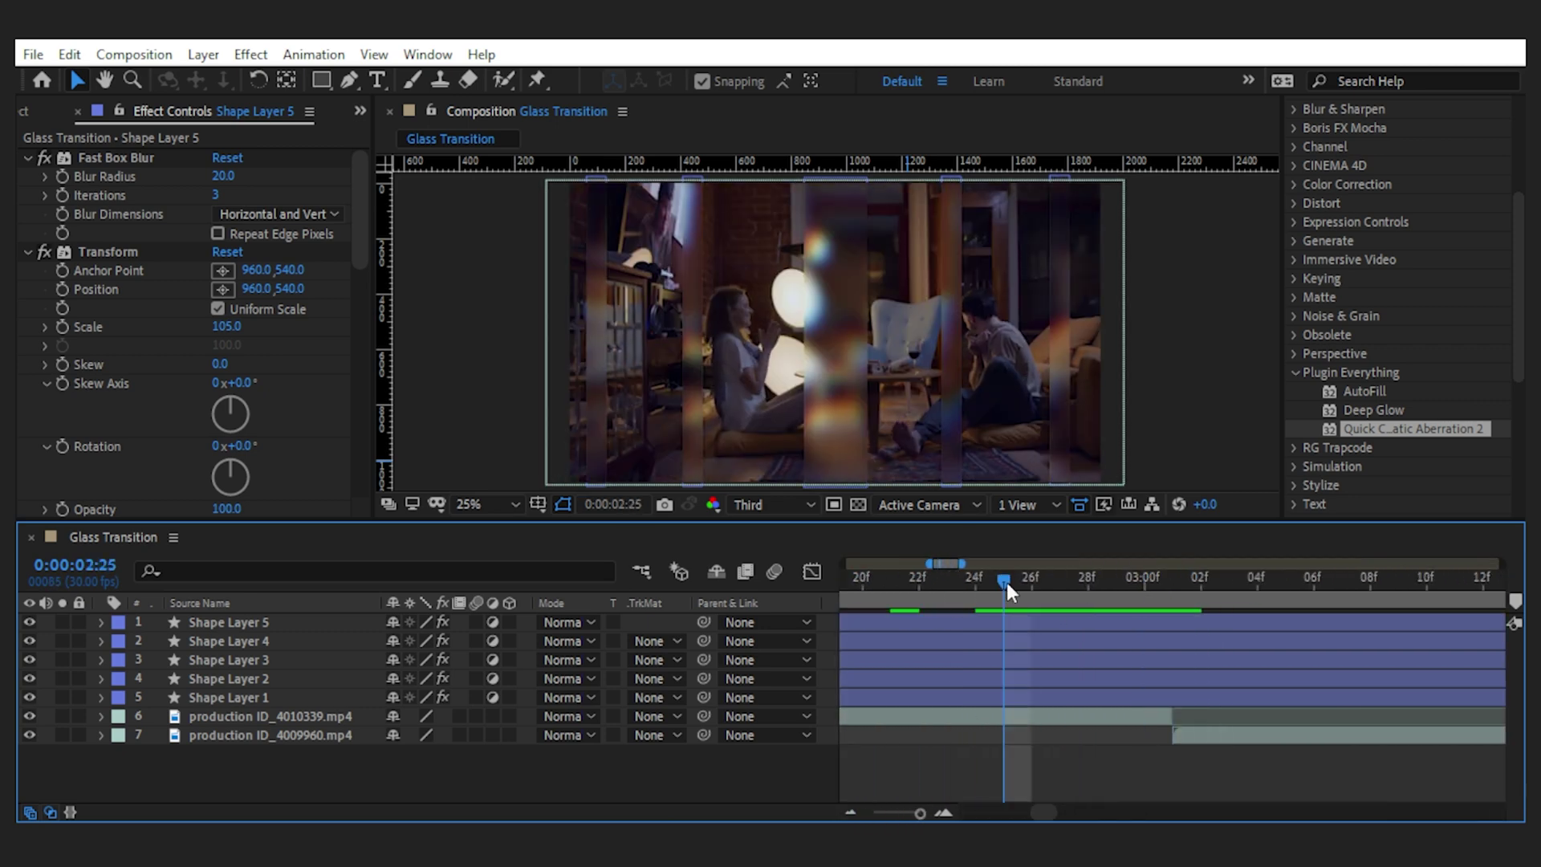
{"action": "left_click_drag", "start_coordinate": [1008, 588], "coordinate": [951, 588]}
{"action": "left_click", "coordinate": [332, 625]}
{"action": "key", "text": "minus"}
{"action": "key", "text": "minus"}
{"action": "key", "text": "minus"}
{"action": "key", "text": "minus"}
{"action": "left_click", "coordinate": [318, 697], "text": "shift"}
{"action": "left_click_drag", "start_coordinate": [850, 662], "coordinate": [998, 662]}
Step: Trim the end of all five shape layers to 0:00:03:10
{"action": "left_click_drag", "start_coordinate": [893, 813], "coordinate": [920, 814]}
{"action": "left_click_drag", "start_coordinate": [1173, 583], "coordinate": [1339, 591]}
{"action": "left_click_drag", "start_coordinate": [920, 814], "coordinate": [872, 815]}
{"action": "left_click_drag", "start_coordinate": [1494, 665], "coordinate": [957, 668]}
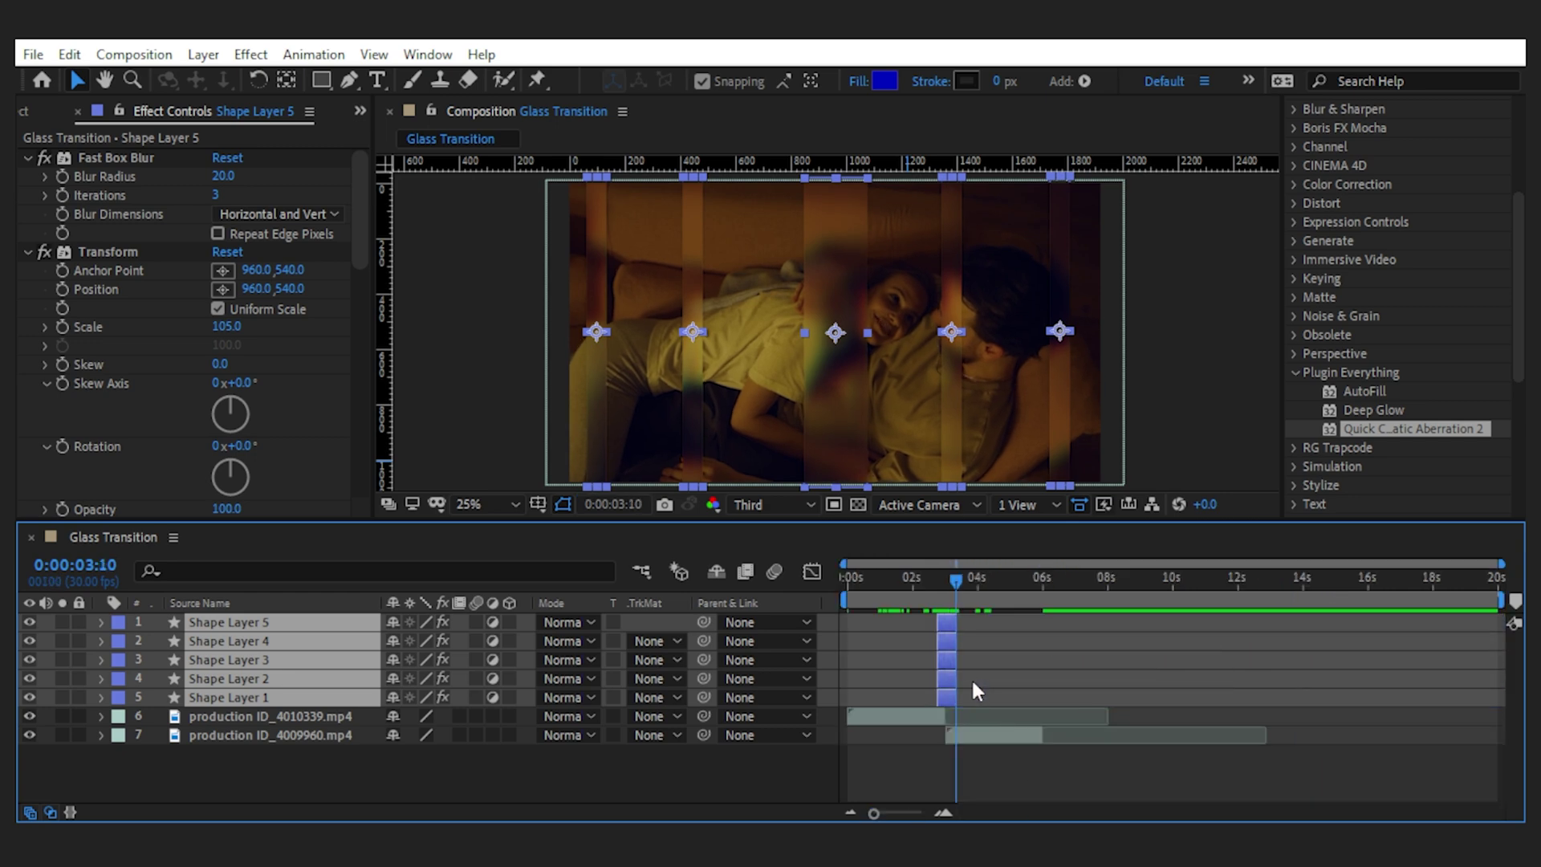
Step: Add Position keyframes to all five shape layers at 0:00:03:01, where the clips meet
{"action": "key", "text": "semicolon"}
{"action": "left_click_drag", "start_coordinate": [1167, 580], "coordinate": [1026, 584]}
{"action": "key", "text": "alt+shift+p"}
Step: Align the strips' left edges just outside the frame's left side at 0:00:02:22, and align their right edges at 0:00:03:10
{"action": "scroll", "coordinate": [1428, 238], "scroll_direction": "up", "scroll_amount": 5}
{"action": "left_click", "coordinate": [1358, 211]}
{"action": "left_click", "coordinate": [1314, 245]}
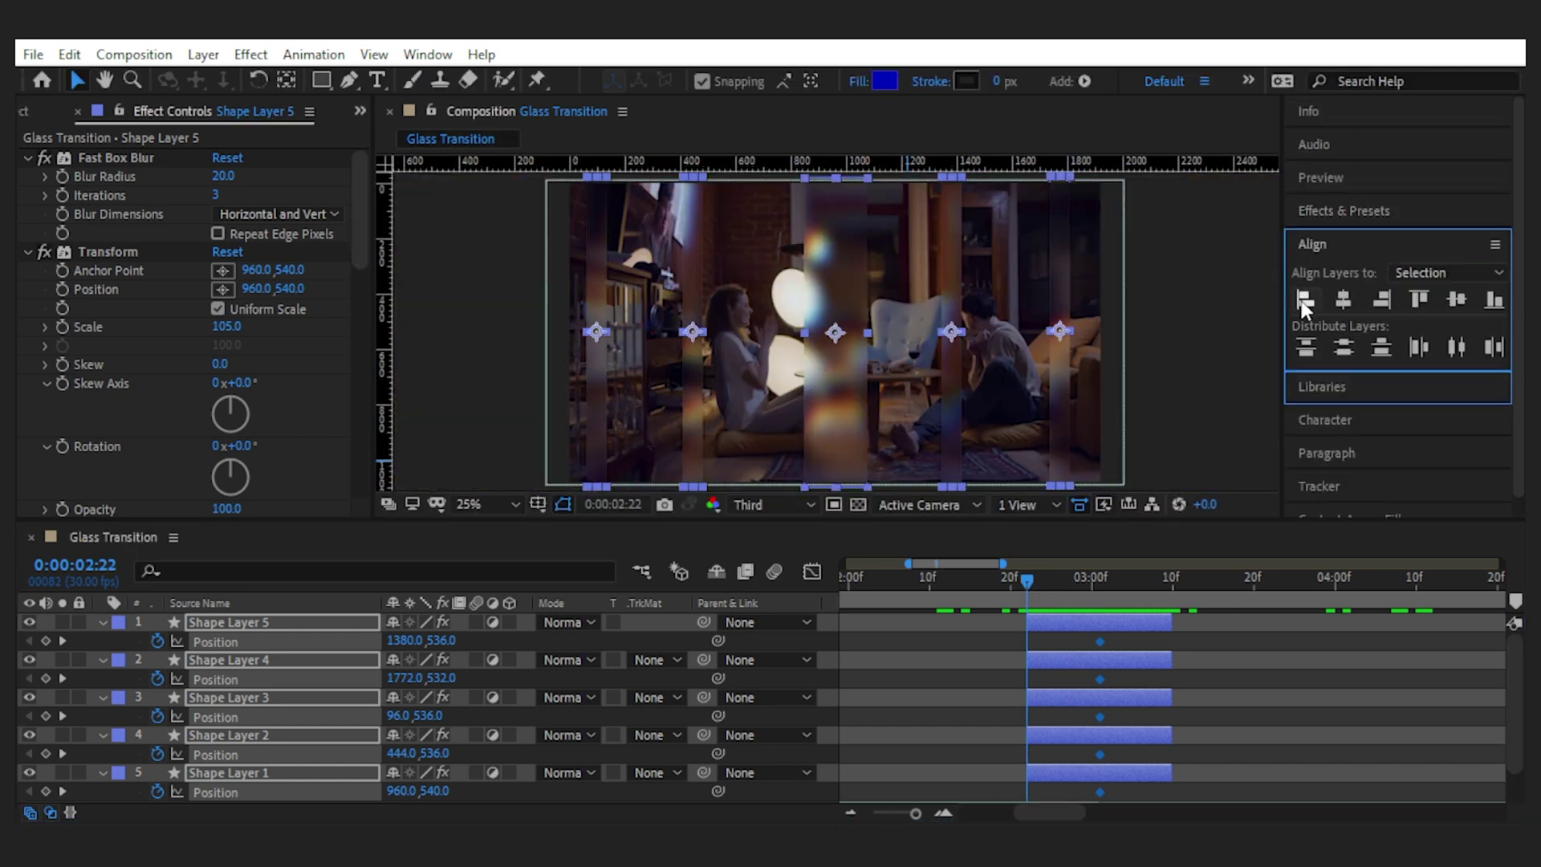
{"action": "left_click", "coordinate": [1304, 302]}
{"action": "left_click_drag", "start_coordinate": [1027, 580], "coordinate": [1163, 593]}
{"action": "left_click", "coordinate": [1381, 301]}
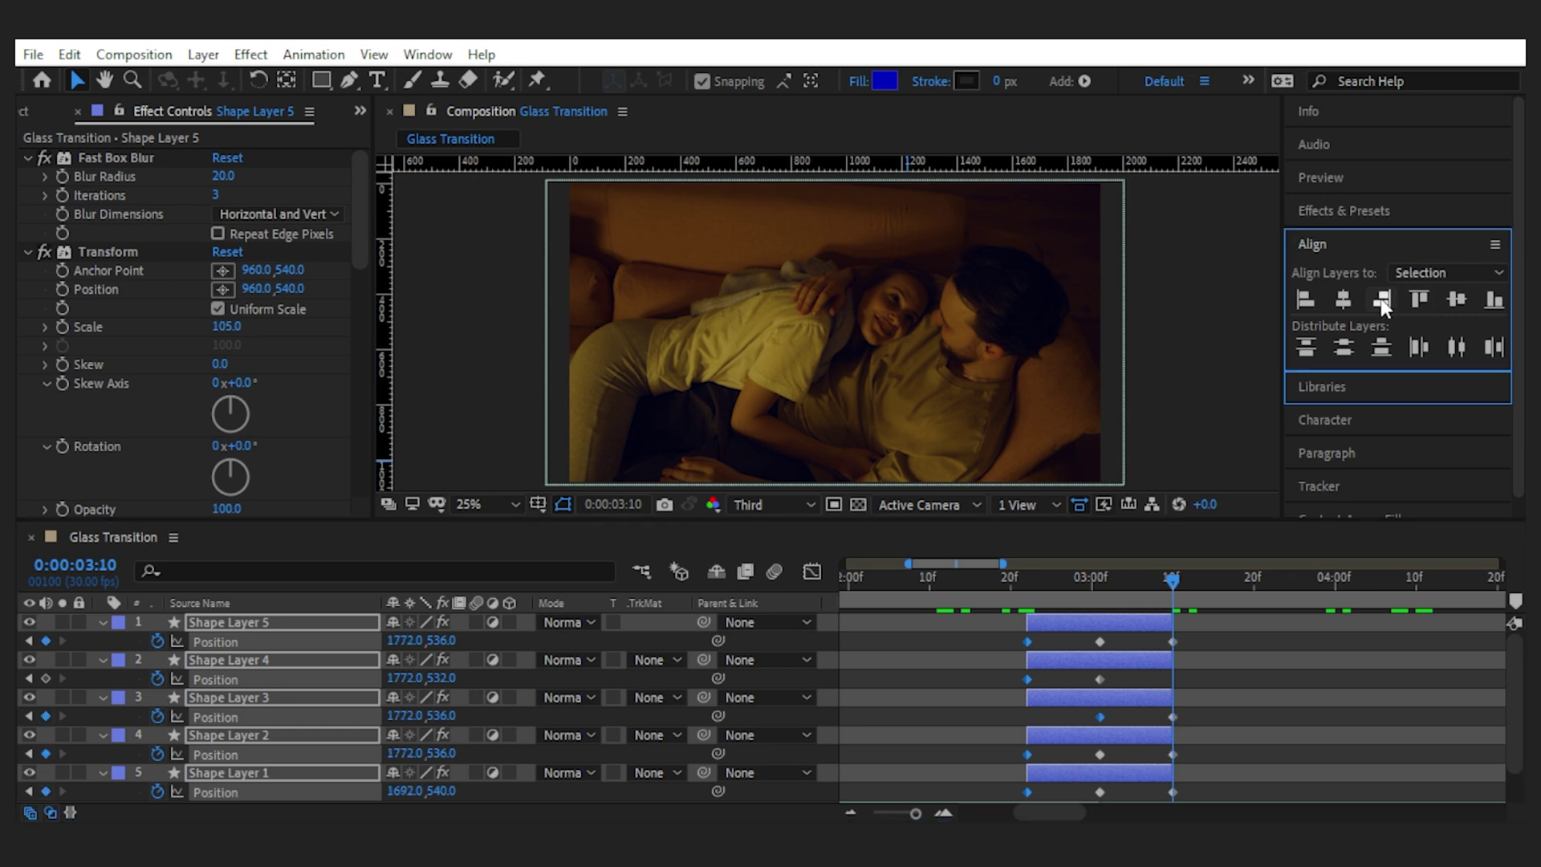
Step: Shift the final Position keyframes of Shape Layers 5, 3, 2 and 1 back one frame to 0:00:03:09
{"action": "left_click_drag", "start_coordinate": [917, 814], "coordinate": [922, 814]}
{"action": "key", "text": "Page_Up"}
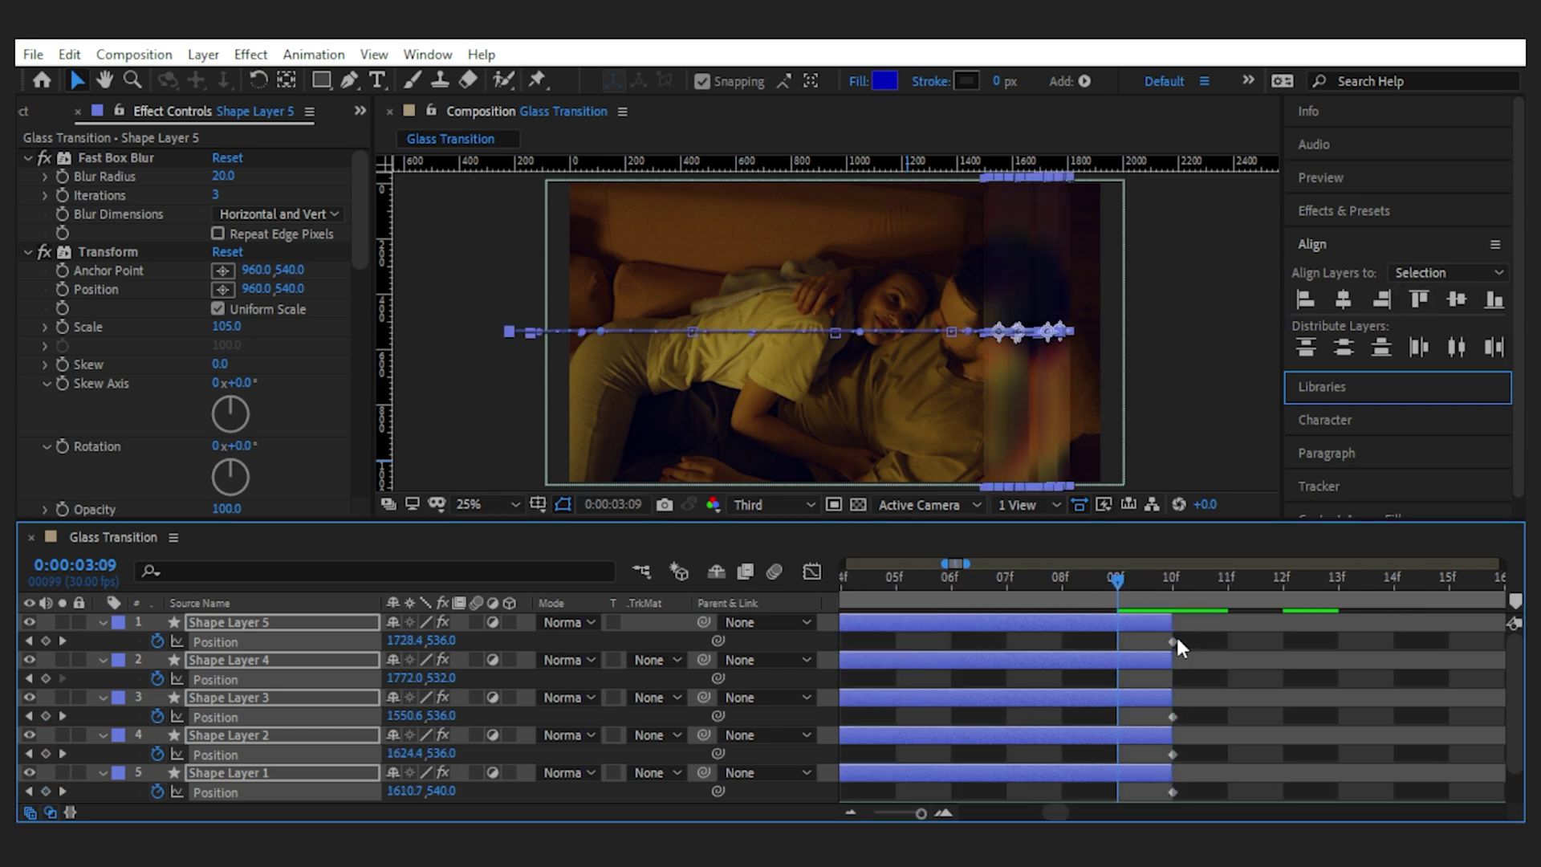
{"action": "left_click_drag", "start_coordinate": [1173, 641], "coordinate": [1135, 645]}
{"action": "left_click_drag", "start_coordinate": [1172, 717], "coordinate": [1133, 720]}
{"action": "left_click_drag", "start_coordinate": [1173, 754], "coordinate": [1130, 758]}
{"action": "left_click_drag", "start_coordinate": [1173, 792], "coordinate": [1131, 793]}
{"action": "left_click_drag", "start_coordinate": [1513, 674], "coordinate": [1491, 634]}
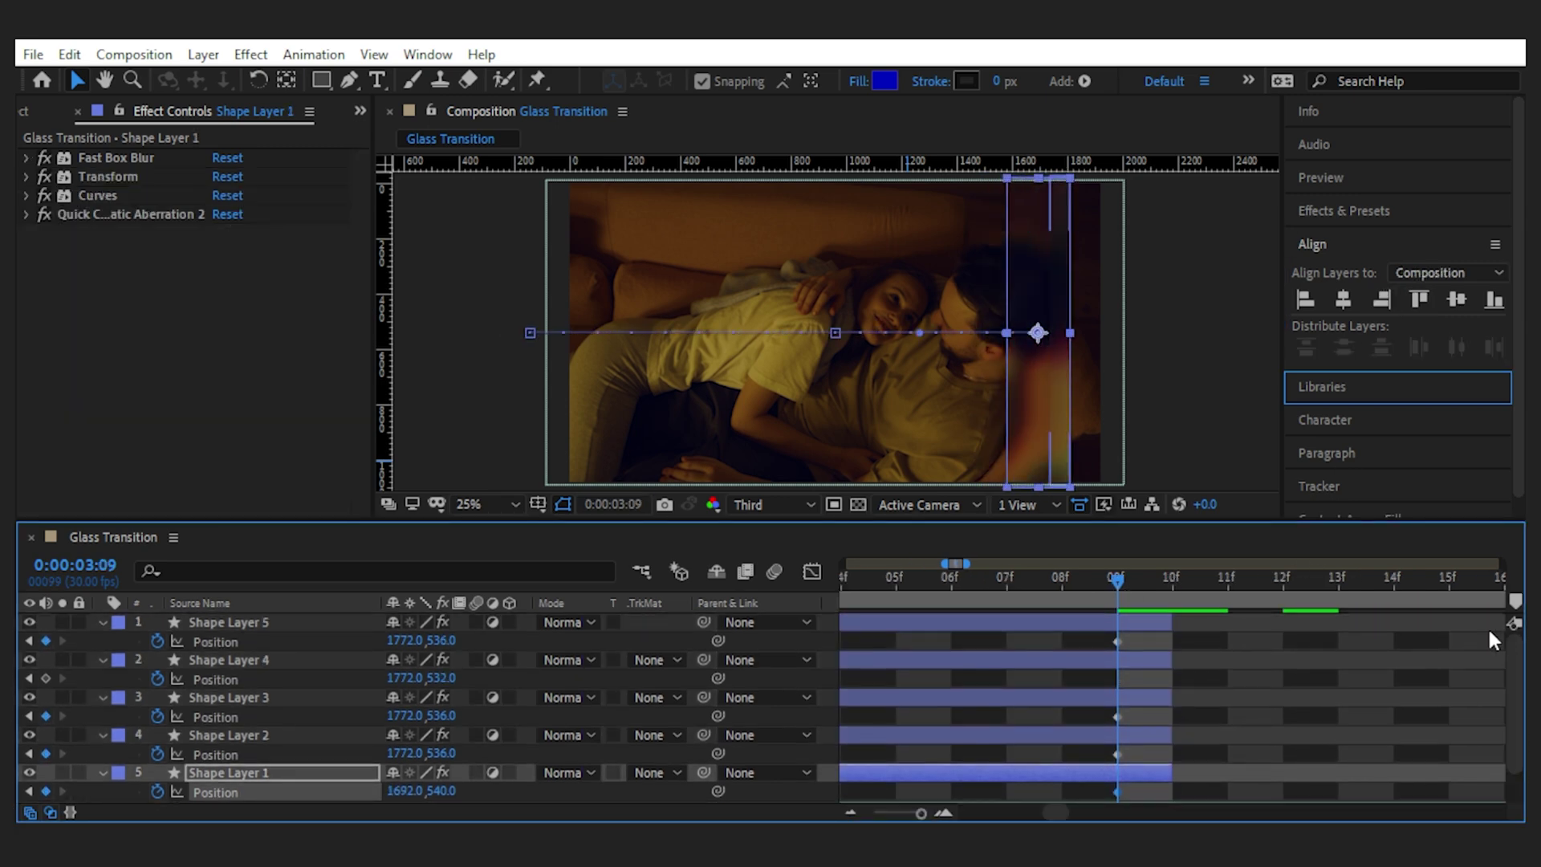
Step: At 0:00:03:09, move all five glass strips together to the right until they sit just outside the frame
{"action": "left_click", "coordinate": [259, 623]}
{"action": "key", "text": "ctrl+a"}
{"action": "left_click", "coordinate": [267, 636]}
{"action": "left_click", "coordinate": [270, 627]}
{"action": "left_click", "coordinate": [258, 775], "text": "shift"}
{"action": "key", "text": "shift+Right"}
{"action": "key", "text": "shift+Right"}
{"action": "key", "text": "shift+Right"}
{"action": "key", "text": "shift+Right"}
{"action": "key", "text": "shift+Right"}
{"action": "key", "text": "shift+Right"}
{"action": "key", "text": "shift+Right"}
{"action": "key", "text": "shift+Right"}
{"action": "key", "text": "shift+Right"}
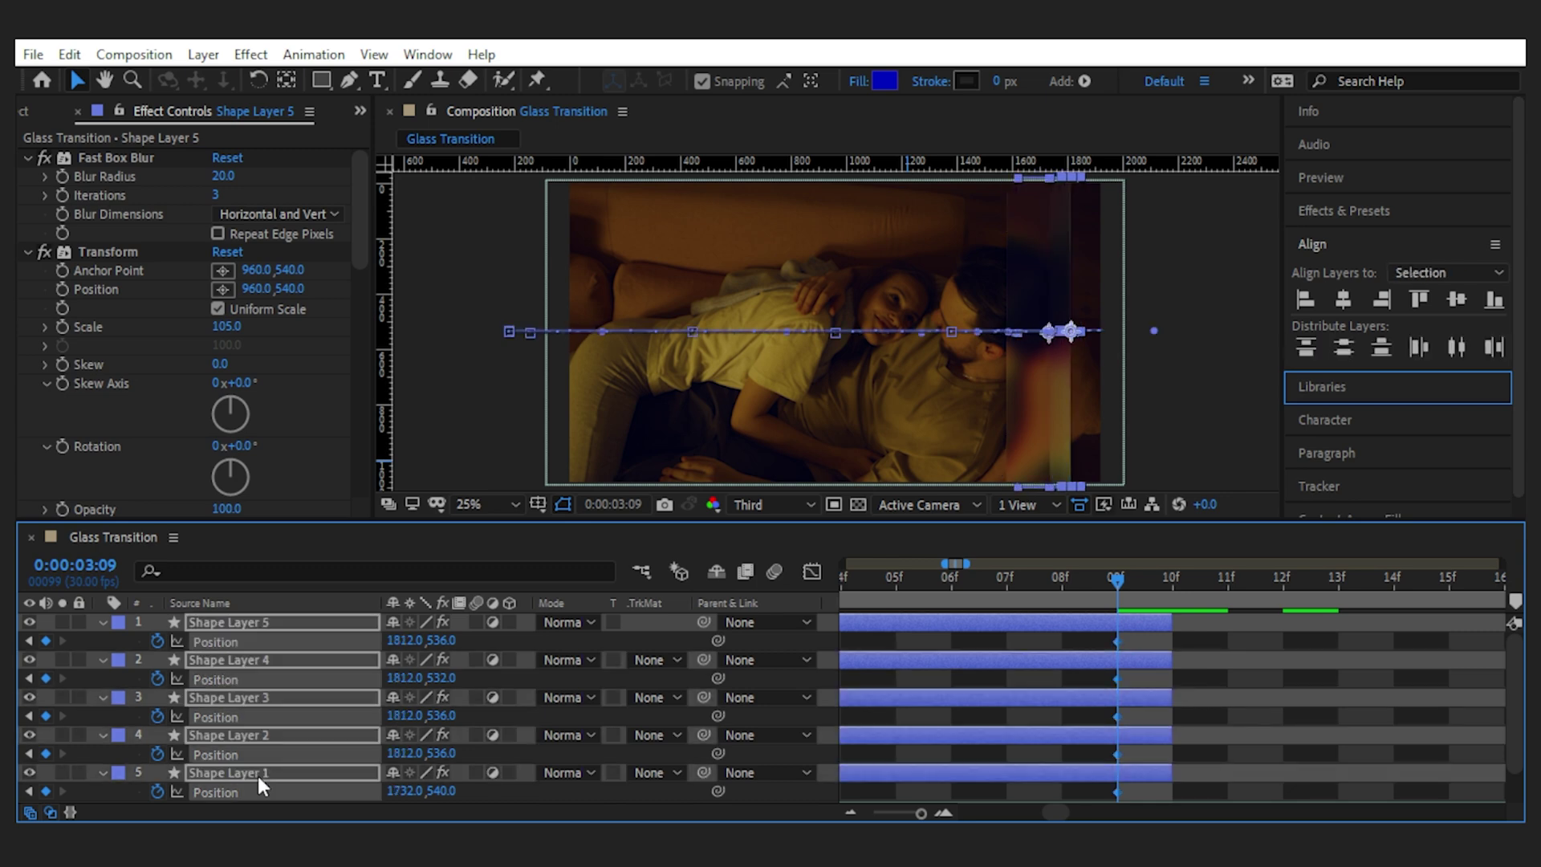
Step: Collapse the shape layers' properties and preview the glass transition from 0:00:02:22
{"action": "left_click", "coordinate": [912, 814]}
{"action": "mouse_move", "coordinate": [1076, 590]}
{"action": "left_mouse_down"}
{"action": "mouse_move", "coordinate": [1164, 589]}
{"action": "mouse_move", "coordinate": [1082, 594]}
{"action": "left_mouse_up"}
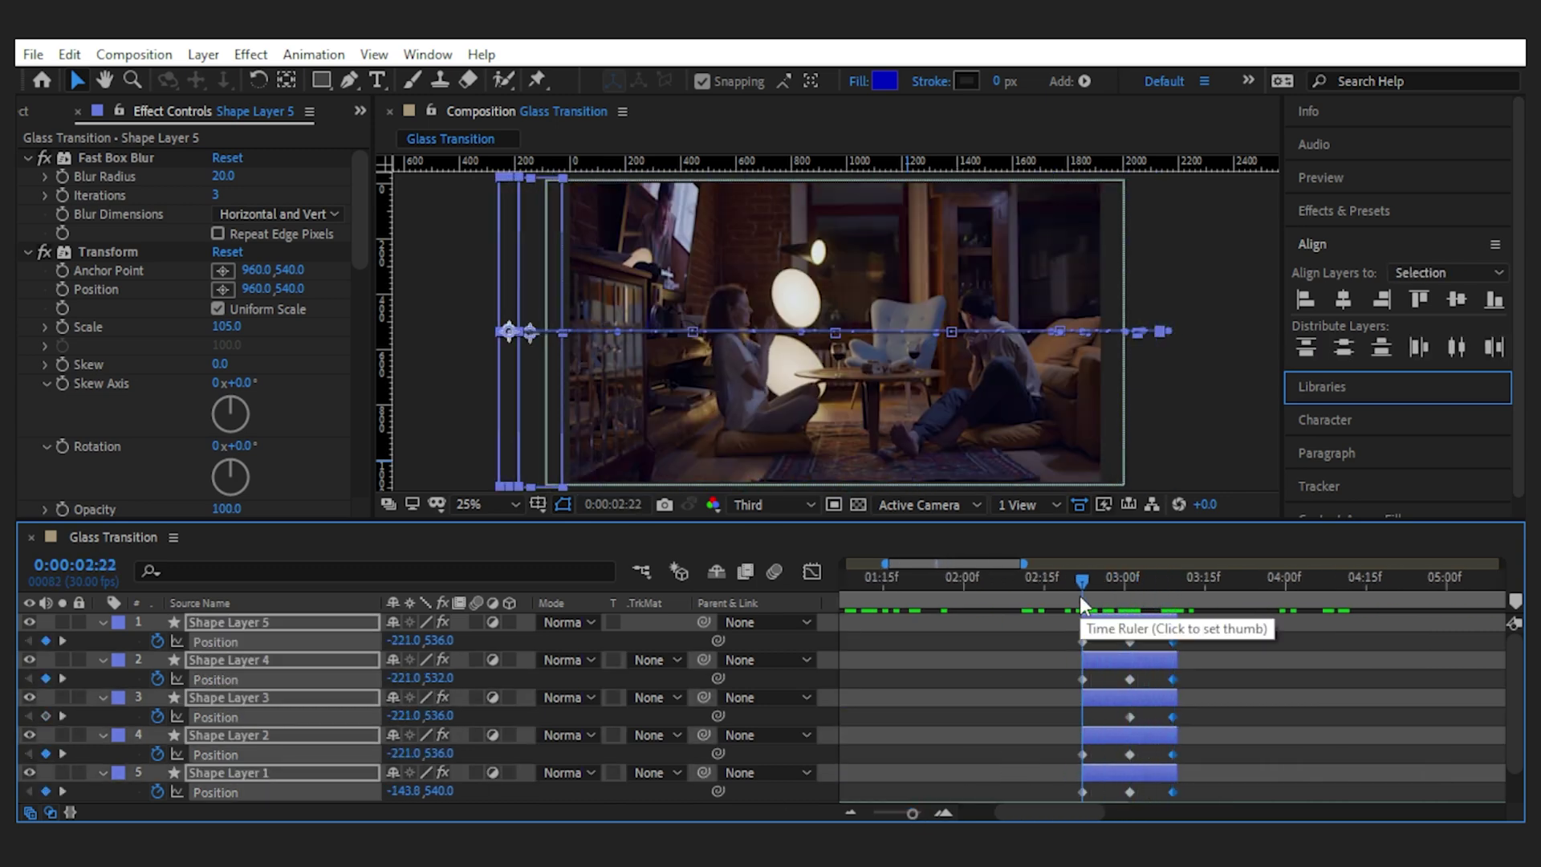
{"action": "left_click", "coordinate": [102, 624]}
{"action": "left_click", "coordinate": [524, 789]}
{"action": "key", "text": "space"}
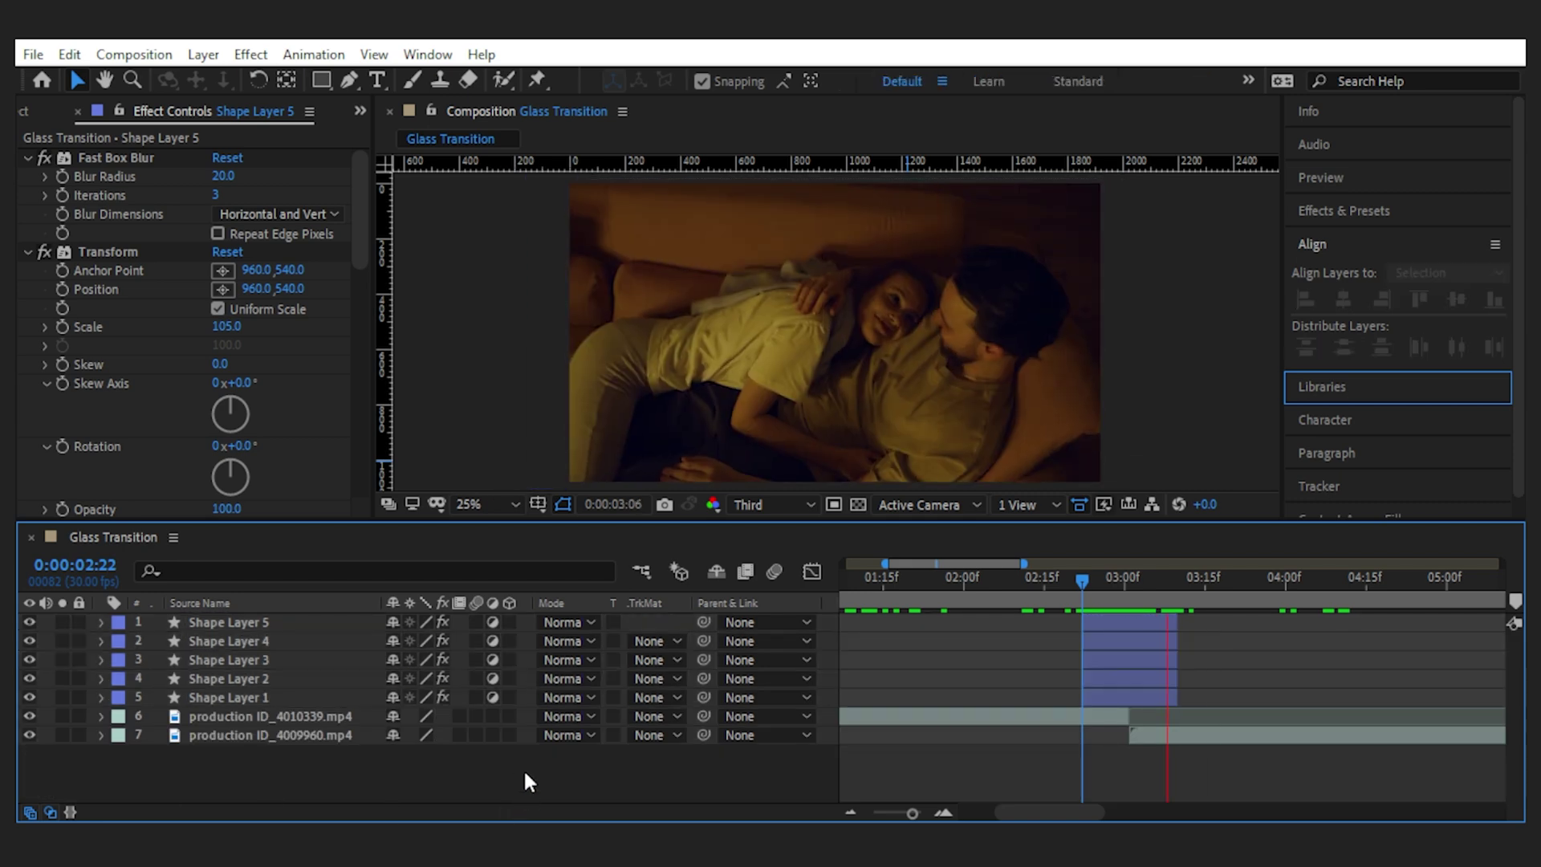
Step: Reveal and select all Position keyframes of the five shape layers, and play the transition again
{"action": "left_click", "coordinate": [326, 623]}
{"action": "left_click", "coordinate": [301, 697], "text": "shift"}
{"action": "key", "text": "u"}
{"action": "left_click_drag", "start_coordinate": [1049, 636], "coordinate": [1191, 786]}
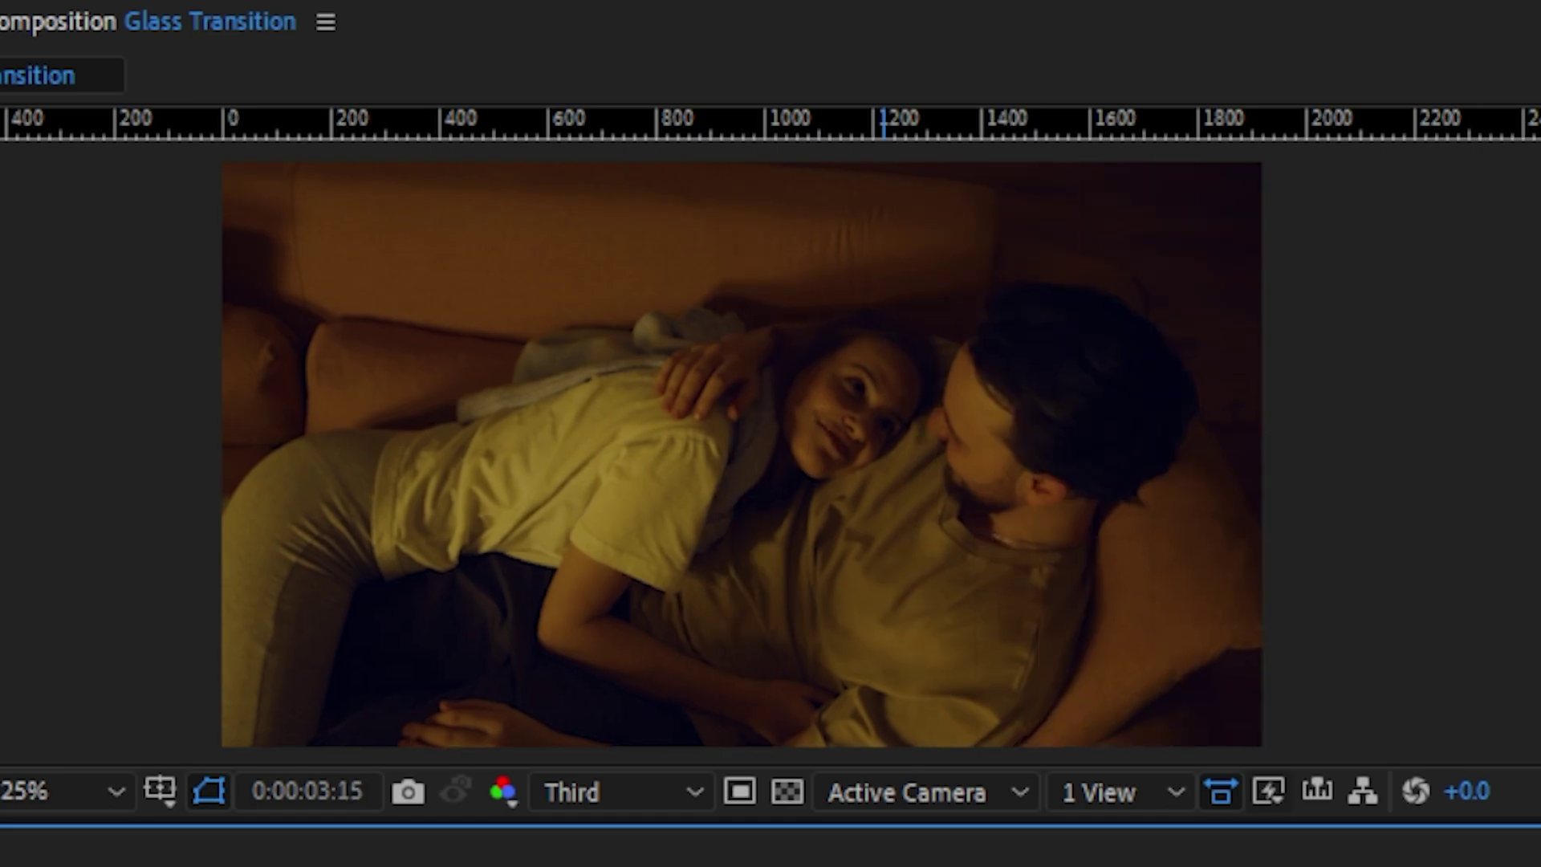
{"action": "key", "text": "space"}
Step: Show the Opacity property of the five shape layers and set Shape Layer 2's opacity to 80%
{"action": "key", "text": "t"}
{"action": "left_click", "coordinate": [305, 638]}
{"action": "left_click", "coordinate": [302, 624]}
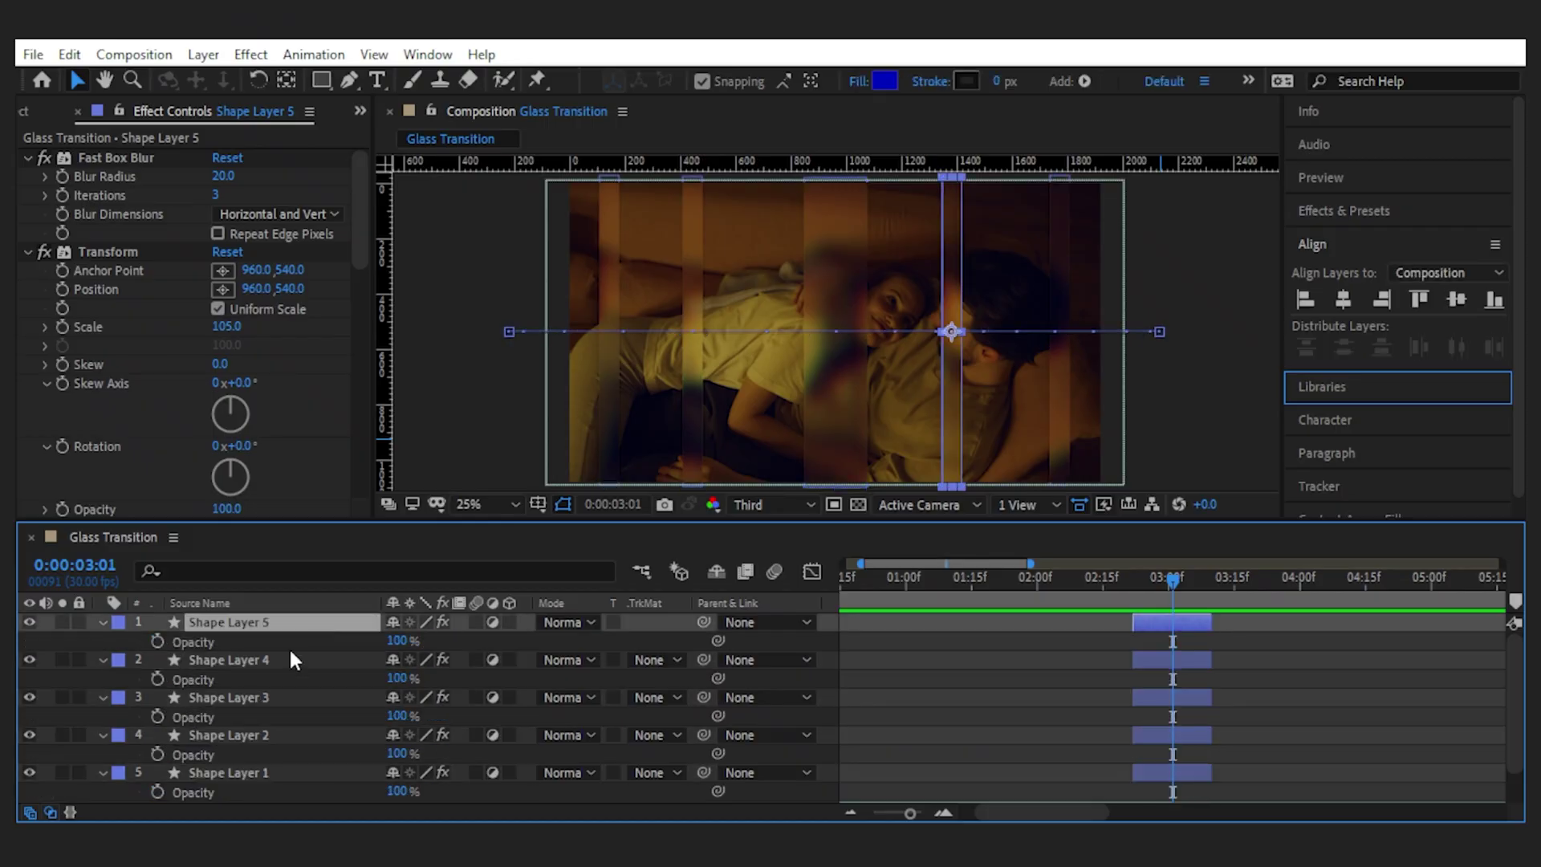
{"action": "left_click", "coordinate": [282, 773]}
{"action": "left_click", "coordinate": [278, 735]}
{"action": "type", "text": "80"}
{"action": "key", "text": "Return"}
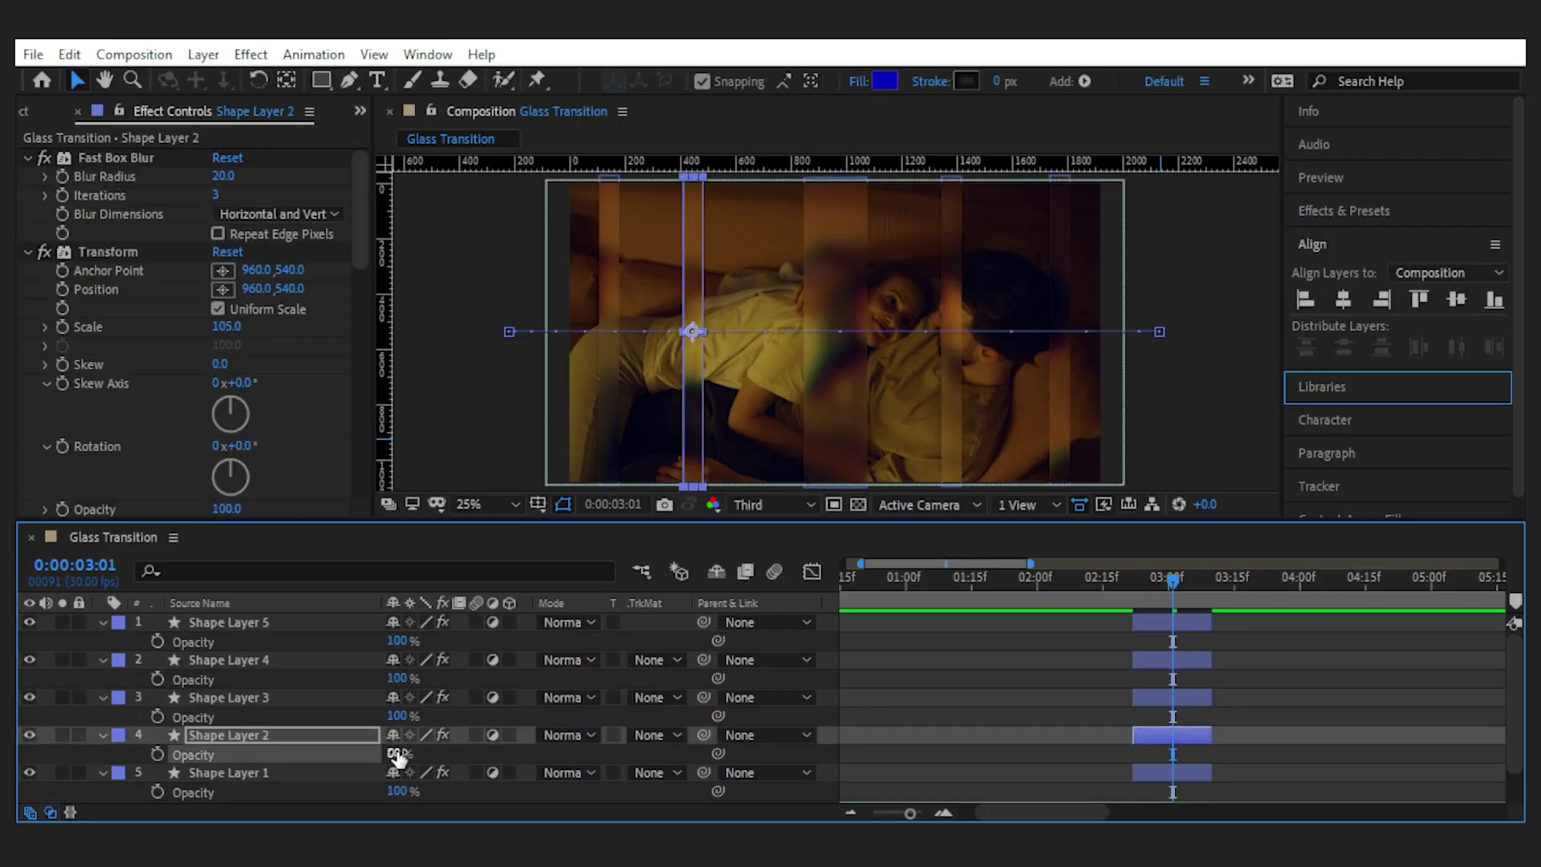
Step: Set the opacity of Shape Layer 3 and Shape Layer 4 to 70%
{"action": "left_click", "coordinate": [315, 697]}
{"action": "type", "text": "70"}
{"action": "key", "text": "Return"}
{"action": "left_click", "coordinate": [273, 660]}
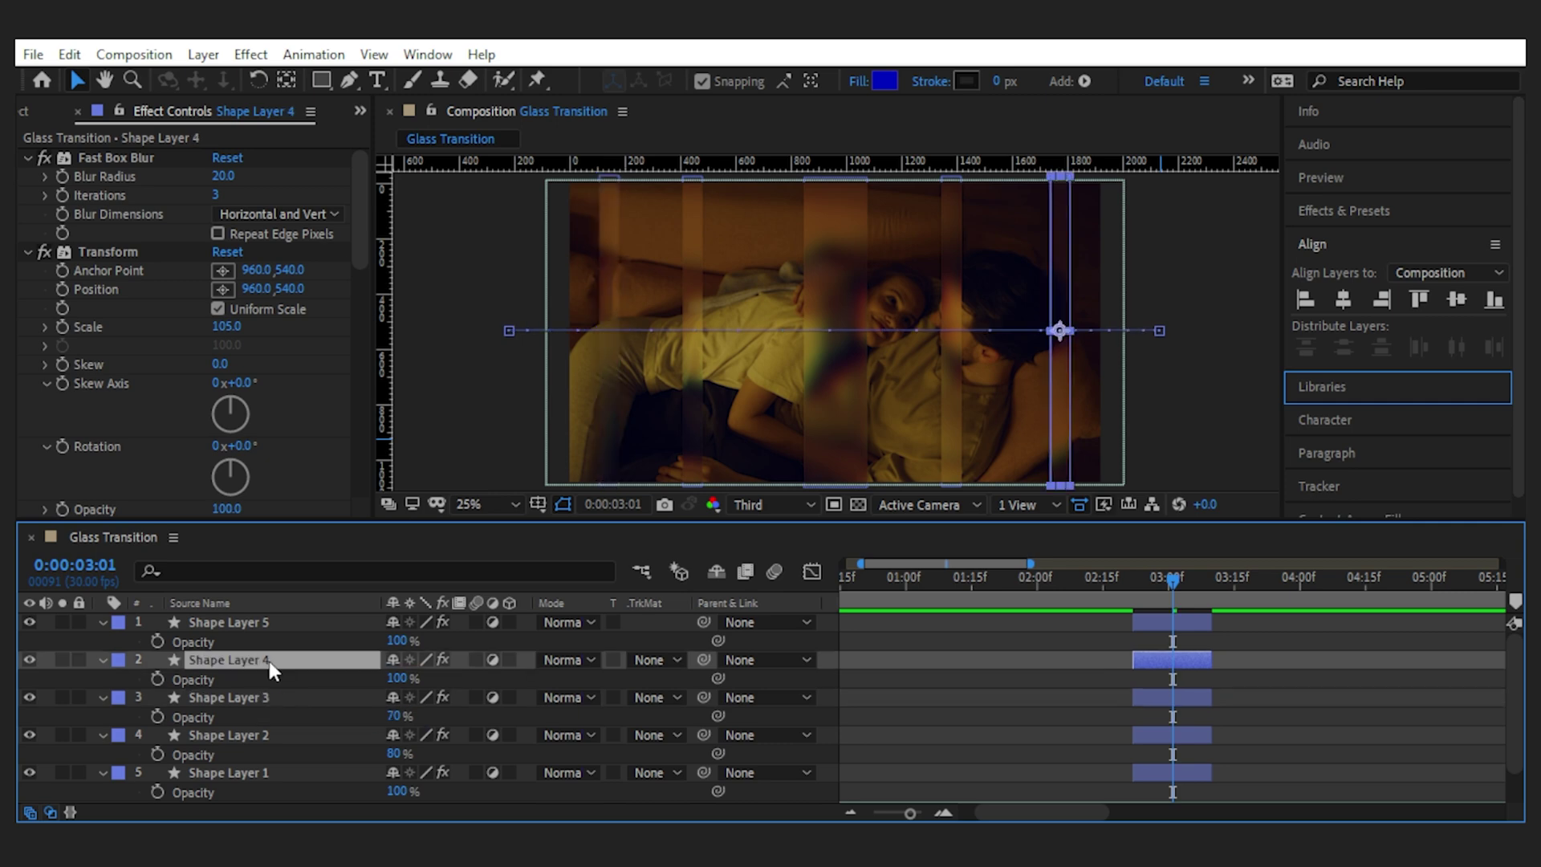
{"action": "left_click", "coordinate": [395, 678]}
{"action": "type", "text": "70"}
{"action": "key", "text": "Return"}
Step: Set the opacity of Shape Layer 5 to 80% and keep that layer selected
{"action": "left_click", "coordinate": [273, 622]}
{"action": "left_click", "coordinate": [397, 640]}
{"action": "type", "text": "80"}
{"action": "key", "text": "Return"}
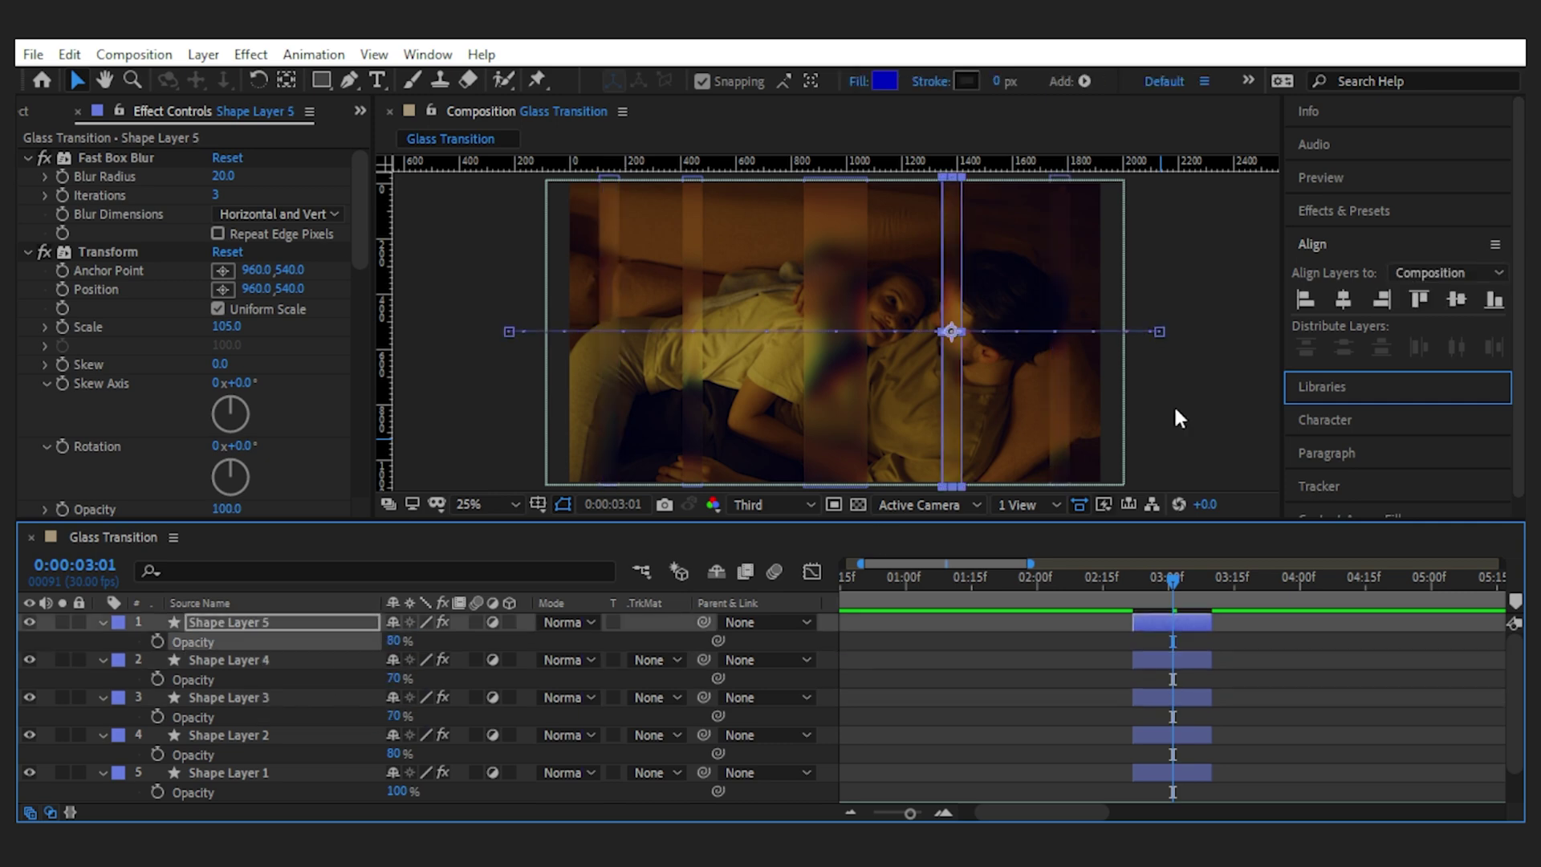
{"action": "left_click", "coordinate": [1232, 383]}
{"action": "left_click", "coordinate": [296, 623]}
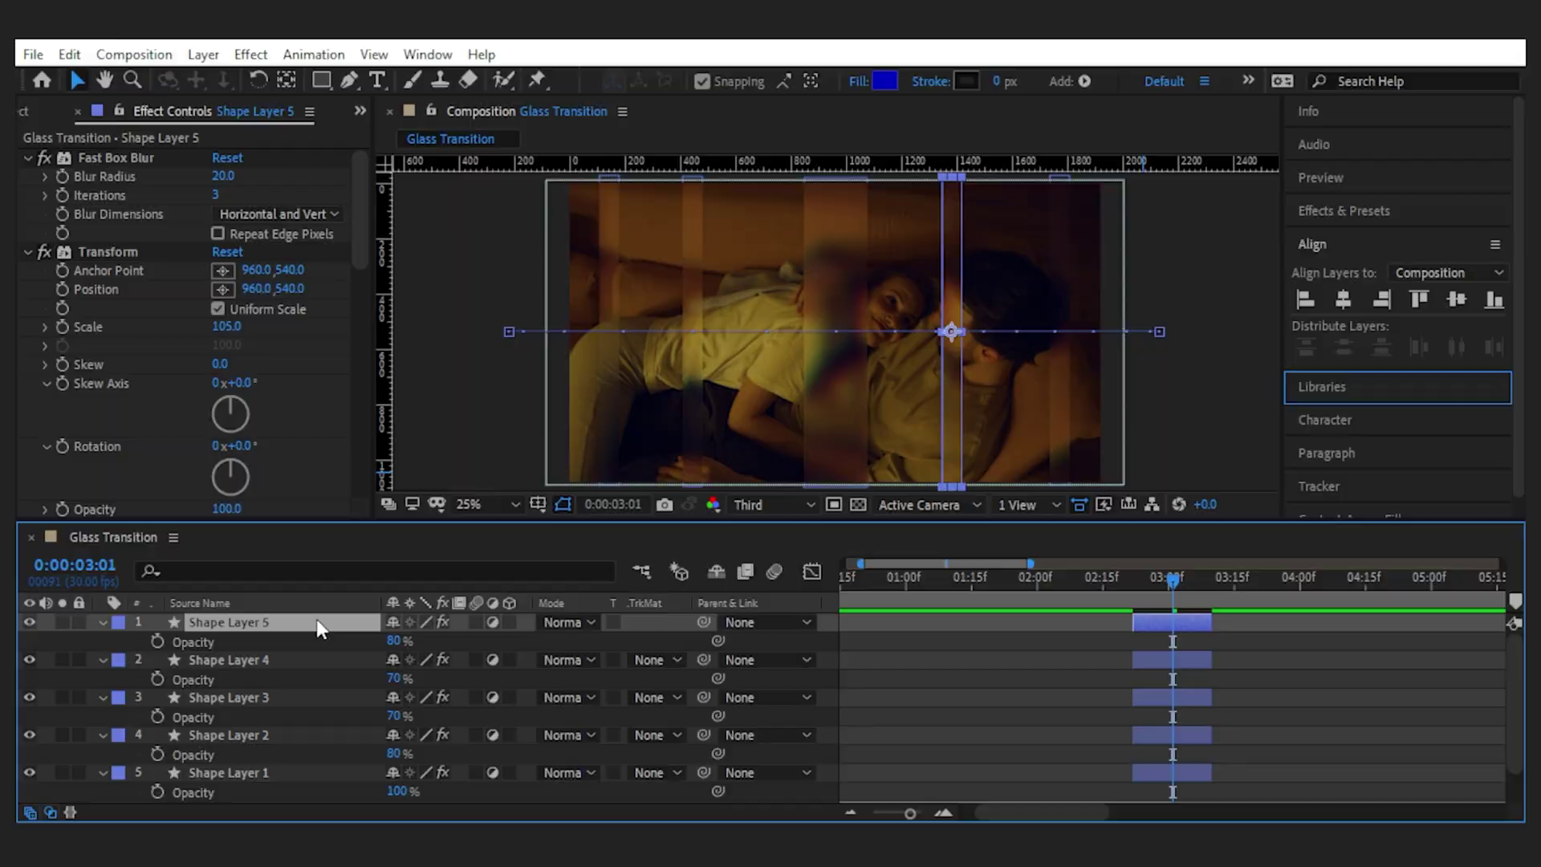